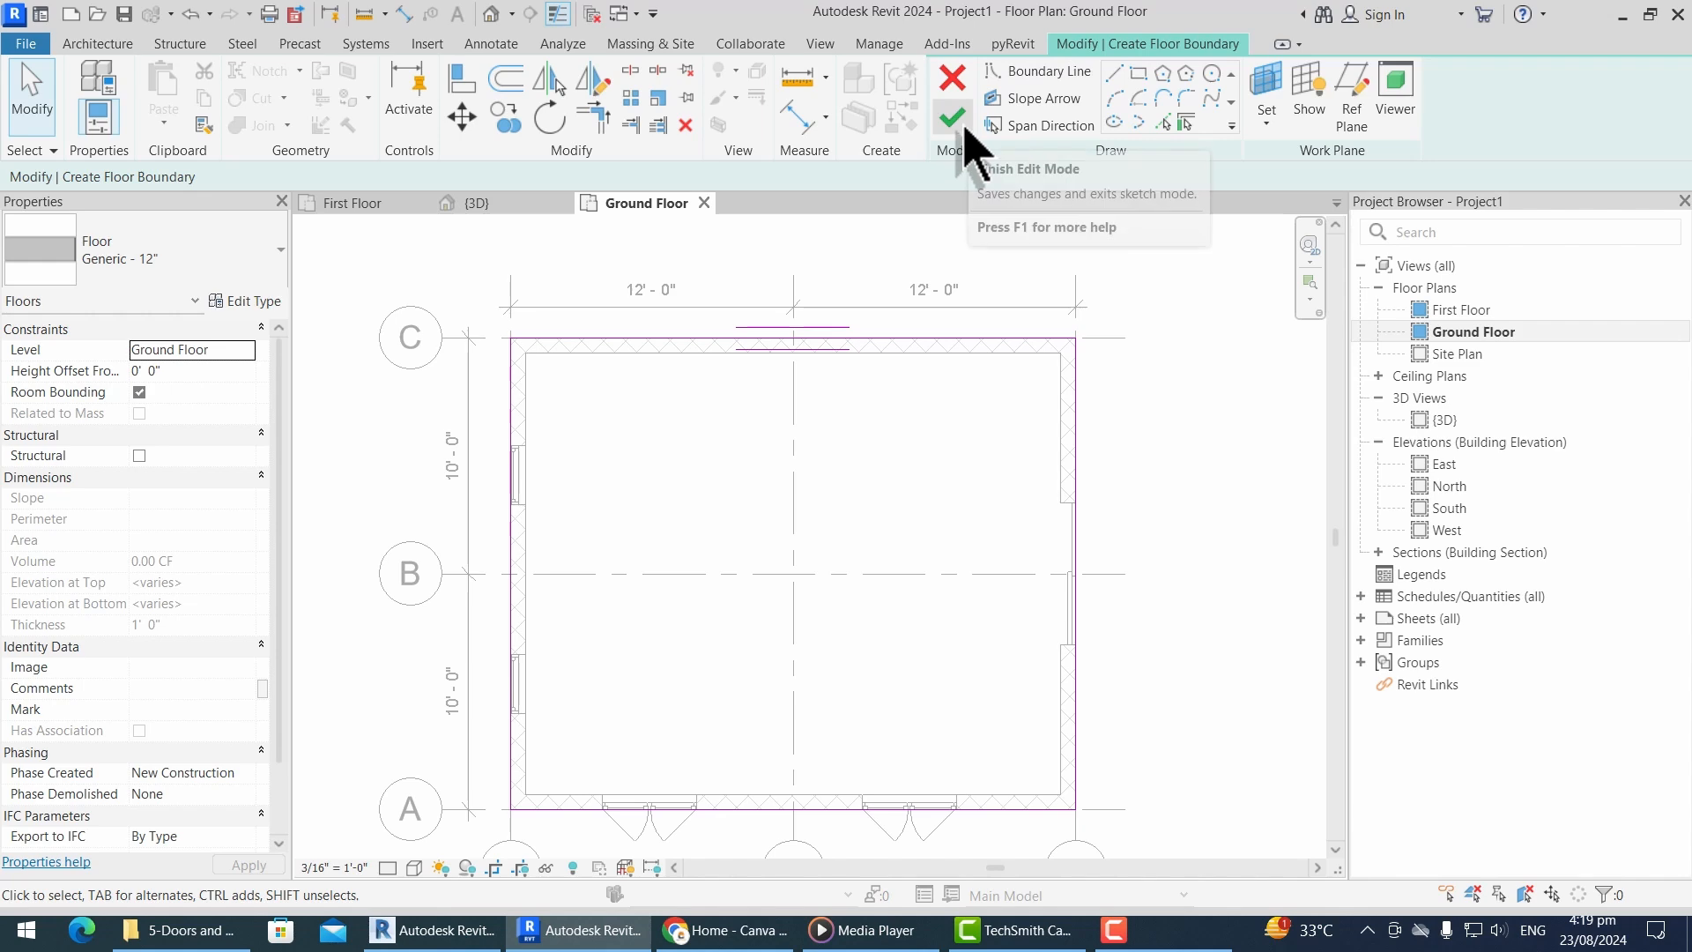
Step: Finish the ground floor slab's boundary sketch and deselect the floor
click(952, 120)
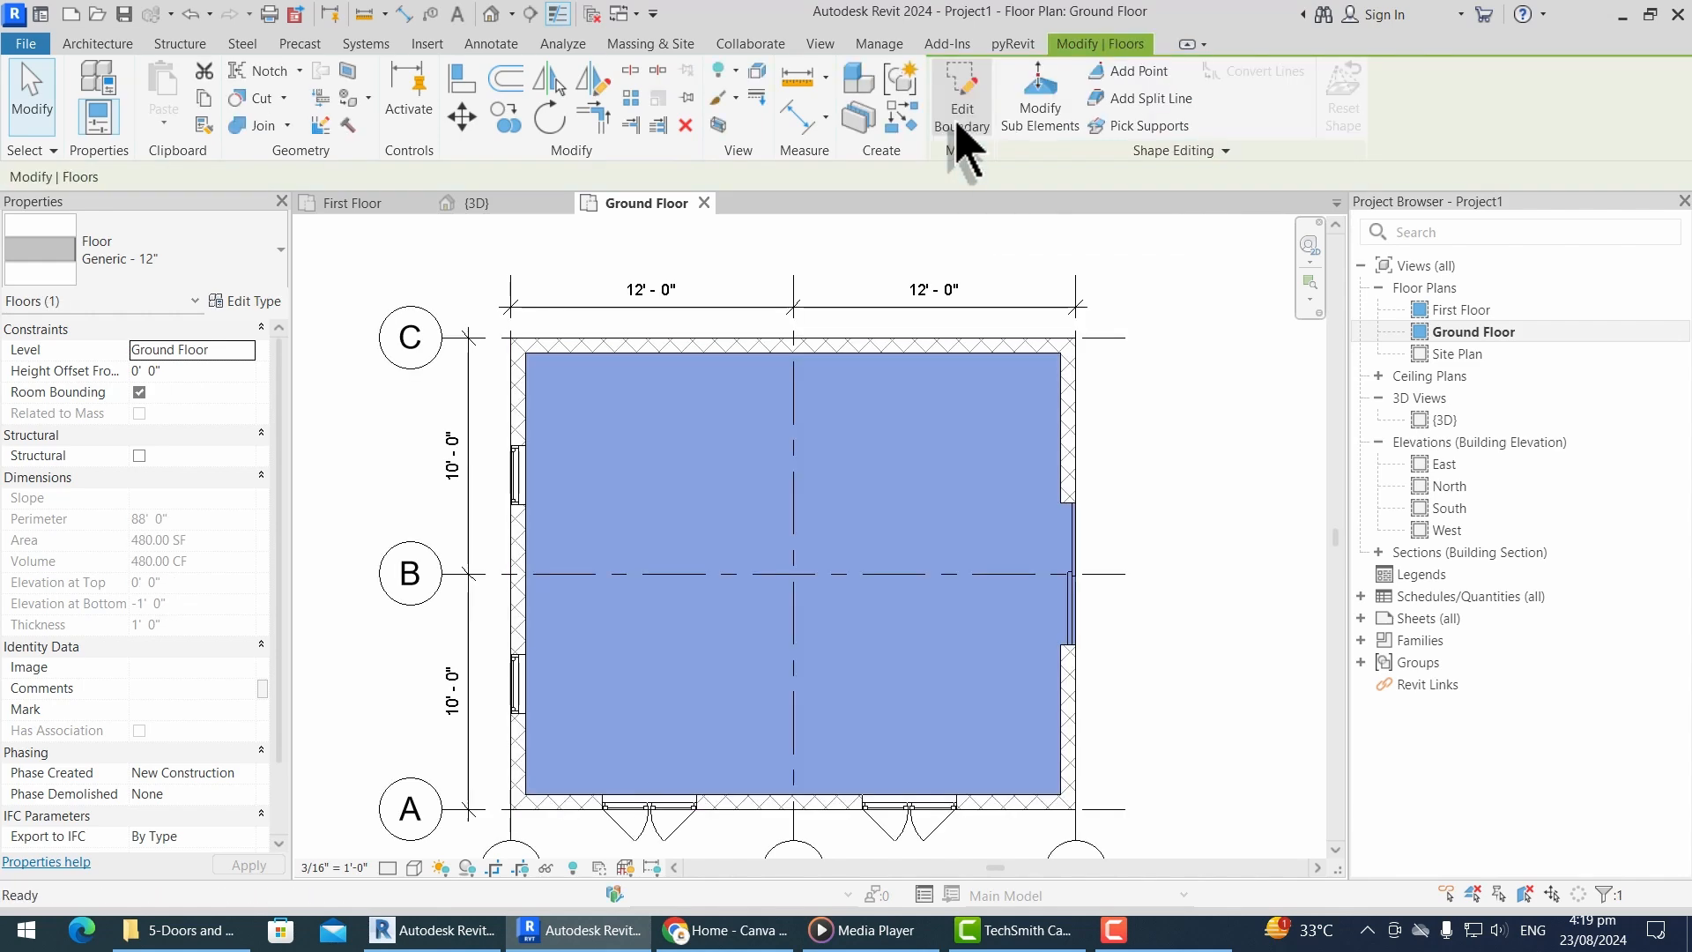
click(886, 255)
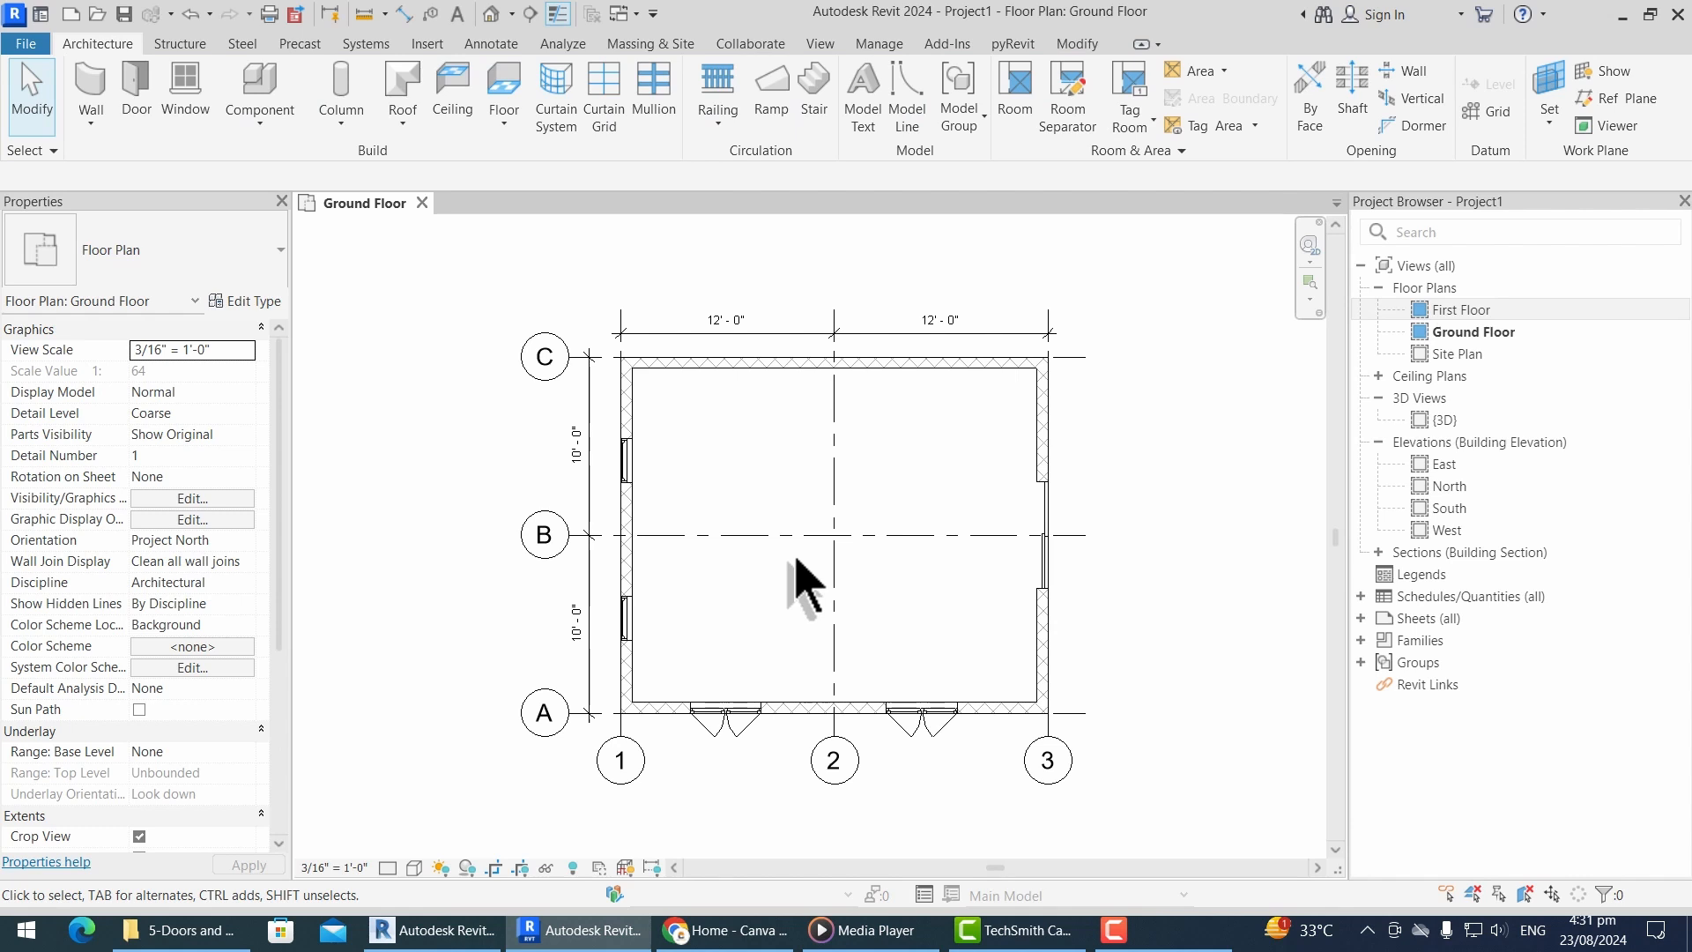
Step: Start a Roof by Footprint in the First Floor plan with the Basic Roof type Generic - 12"
click(1455, 312)
double_click(1455, 312)
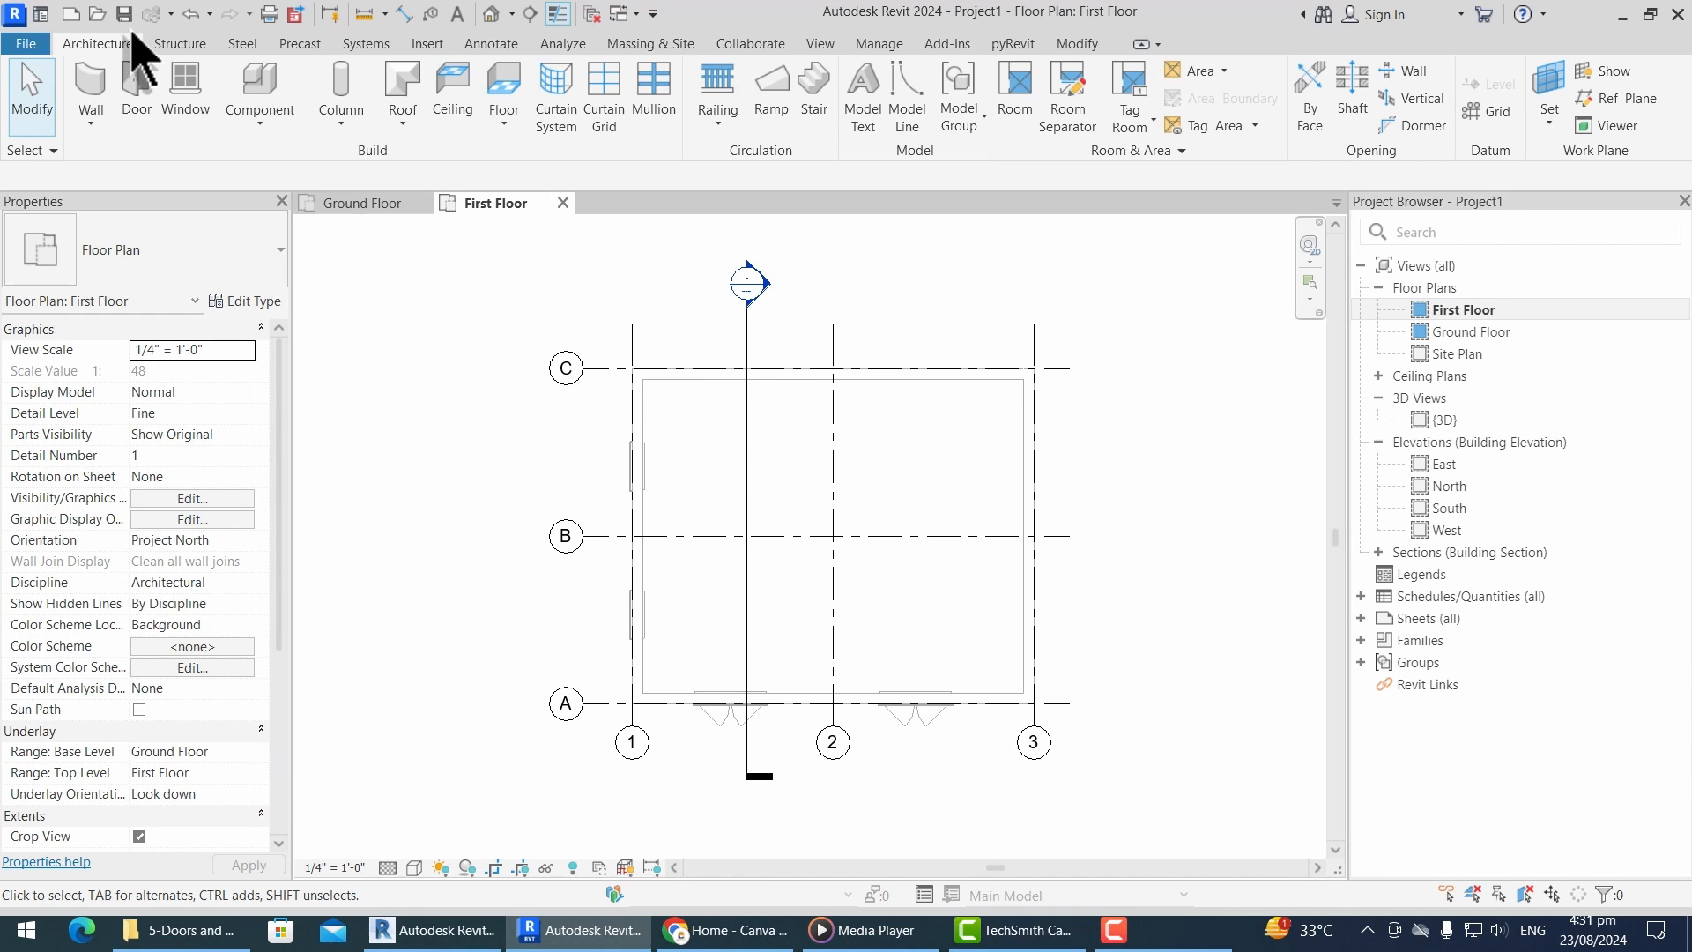
click(403, 124)
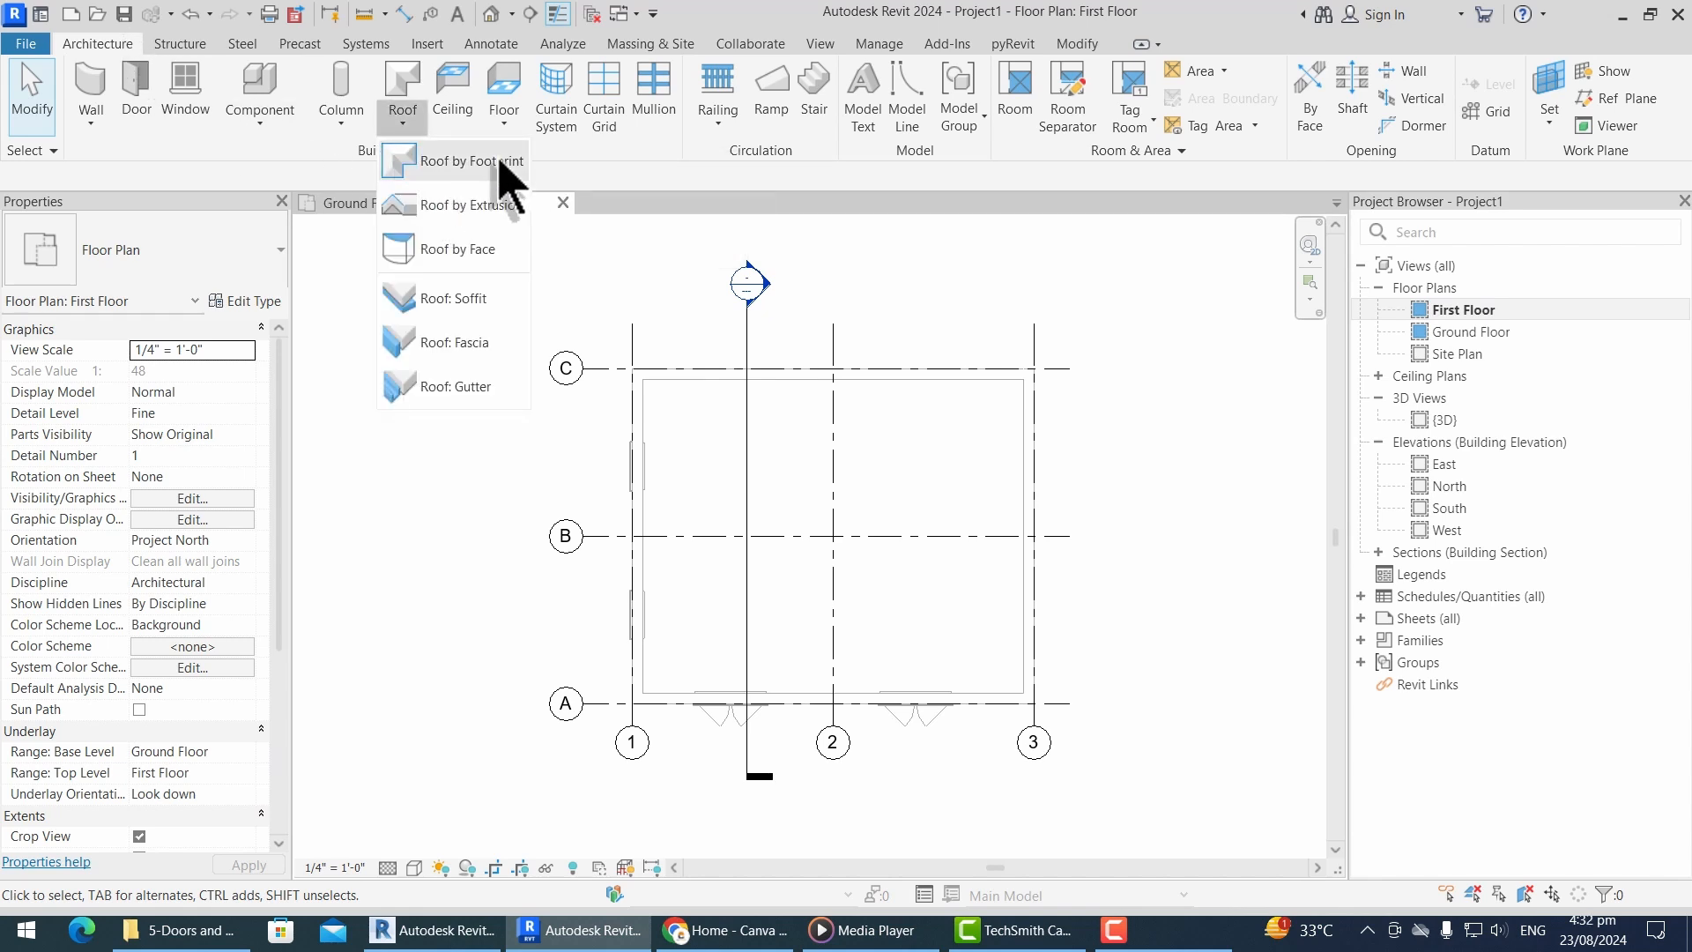
click(445, 163)
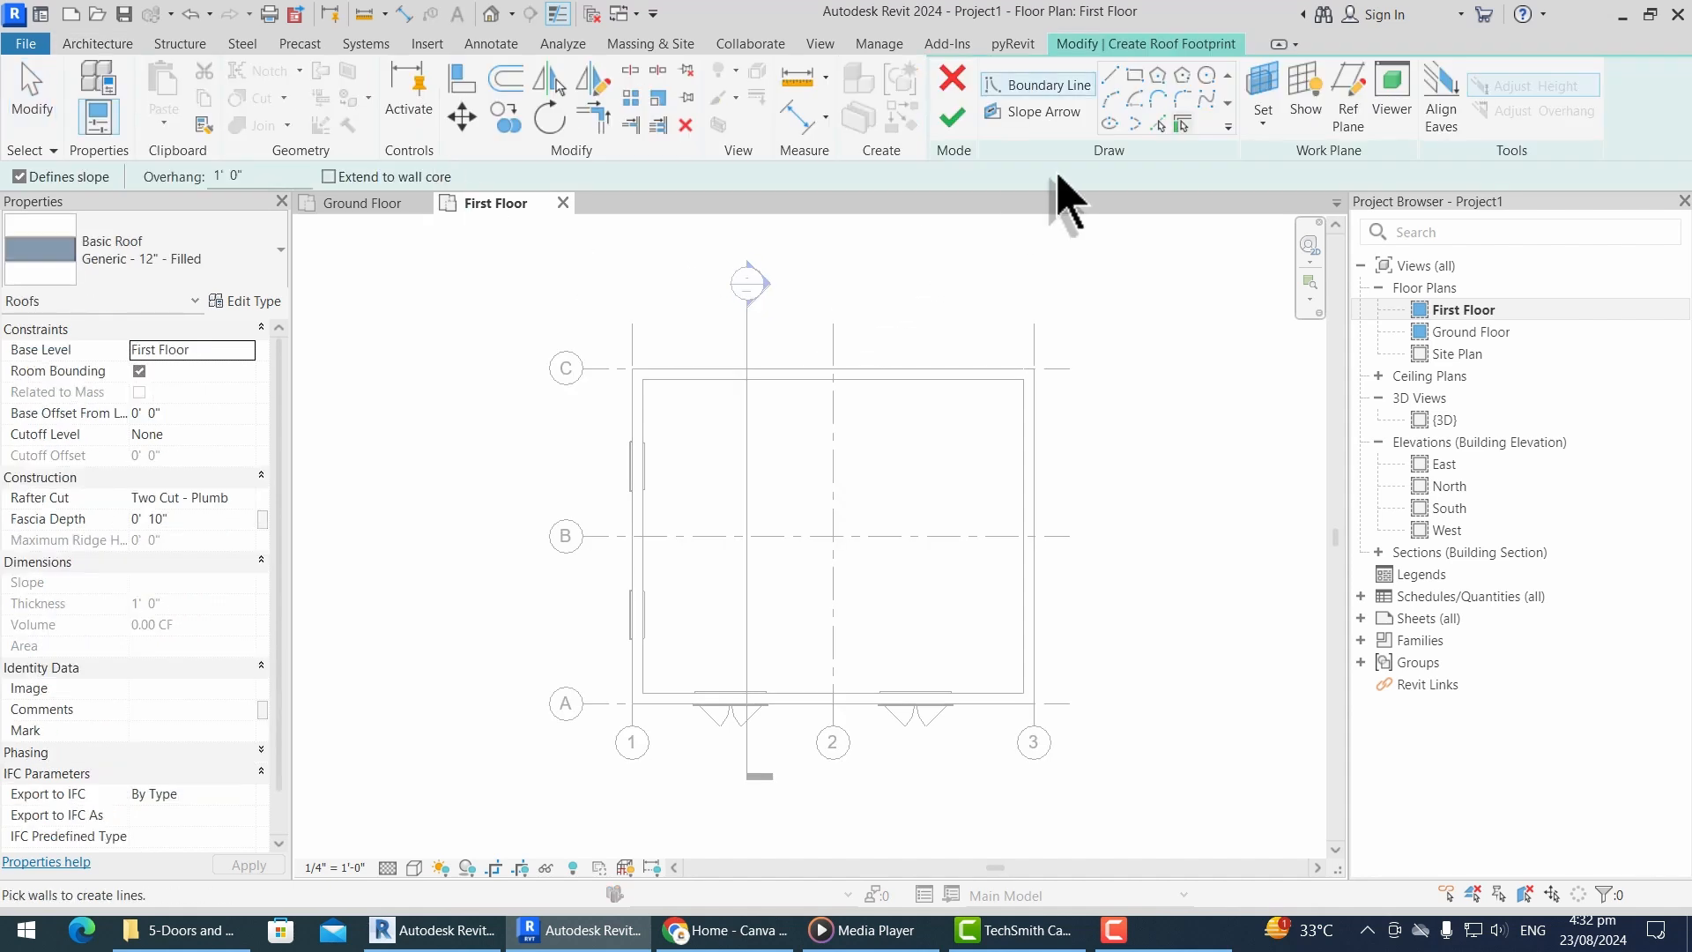
click(157, 263)
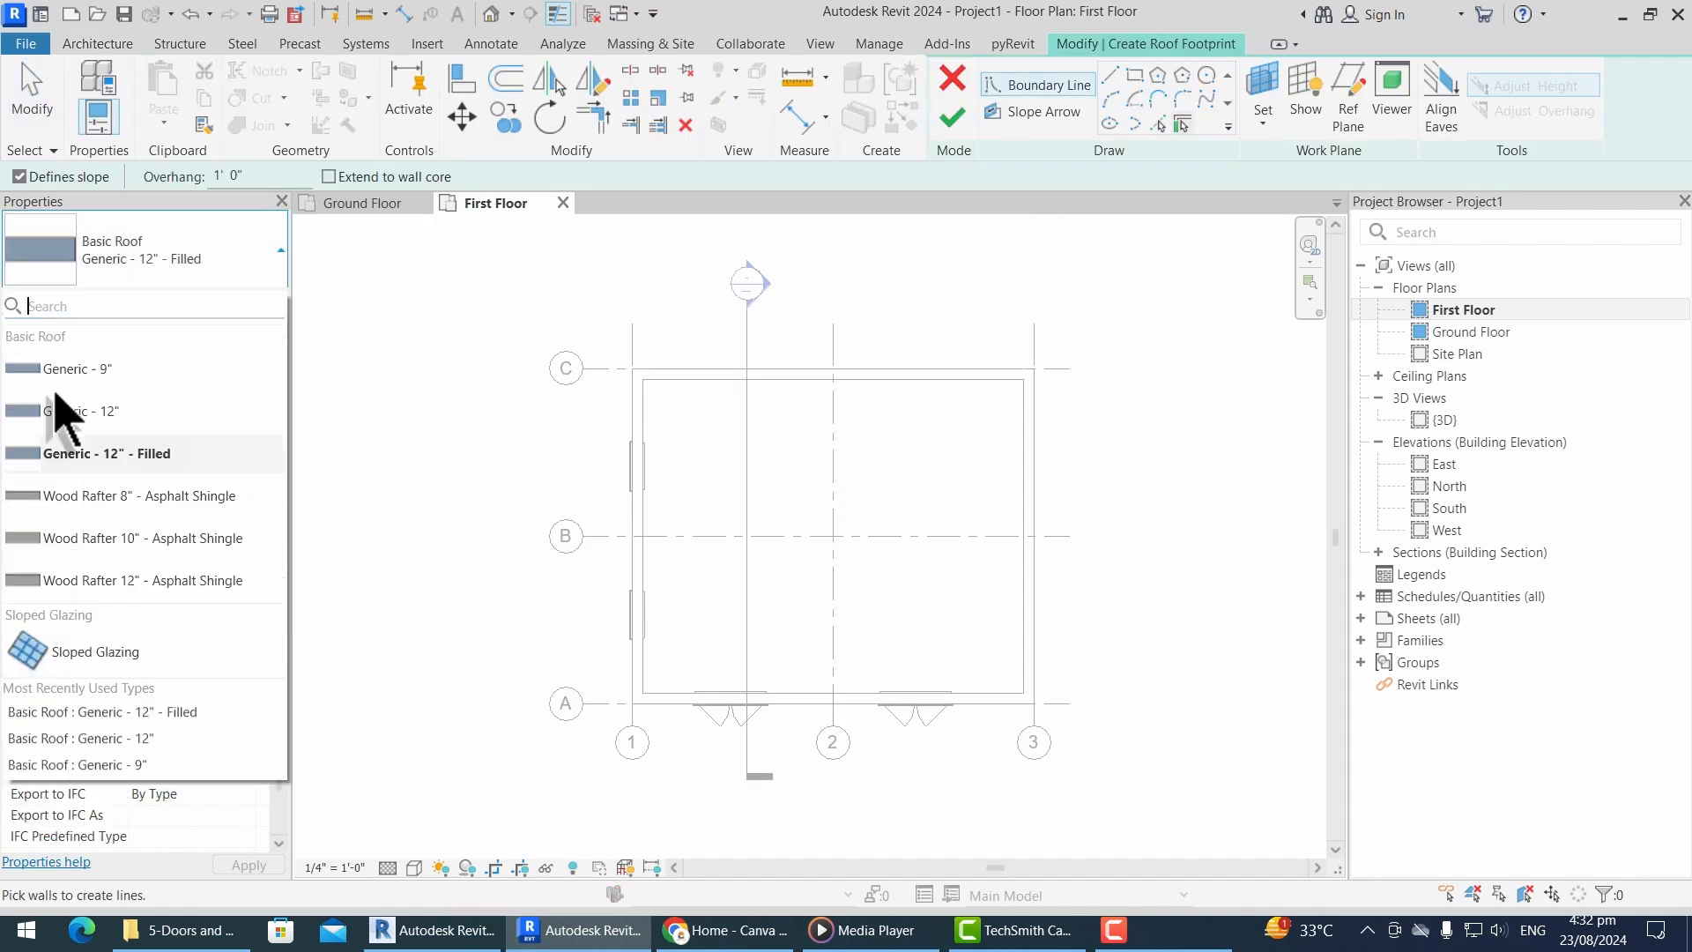
click(66, 411)
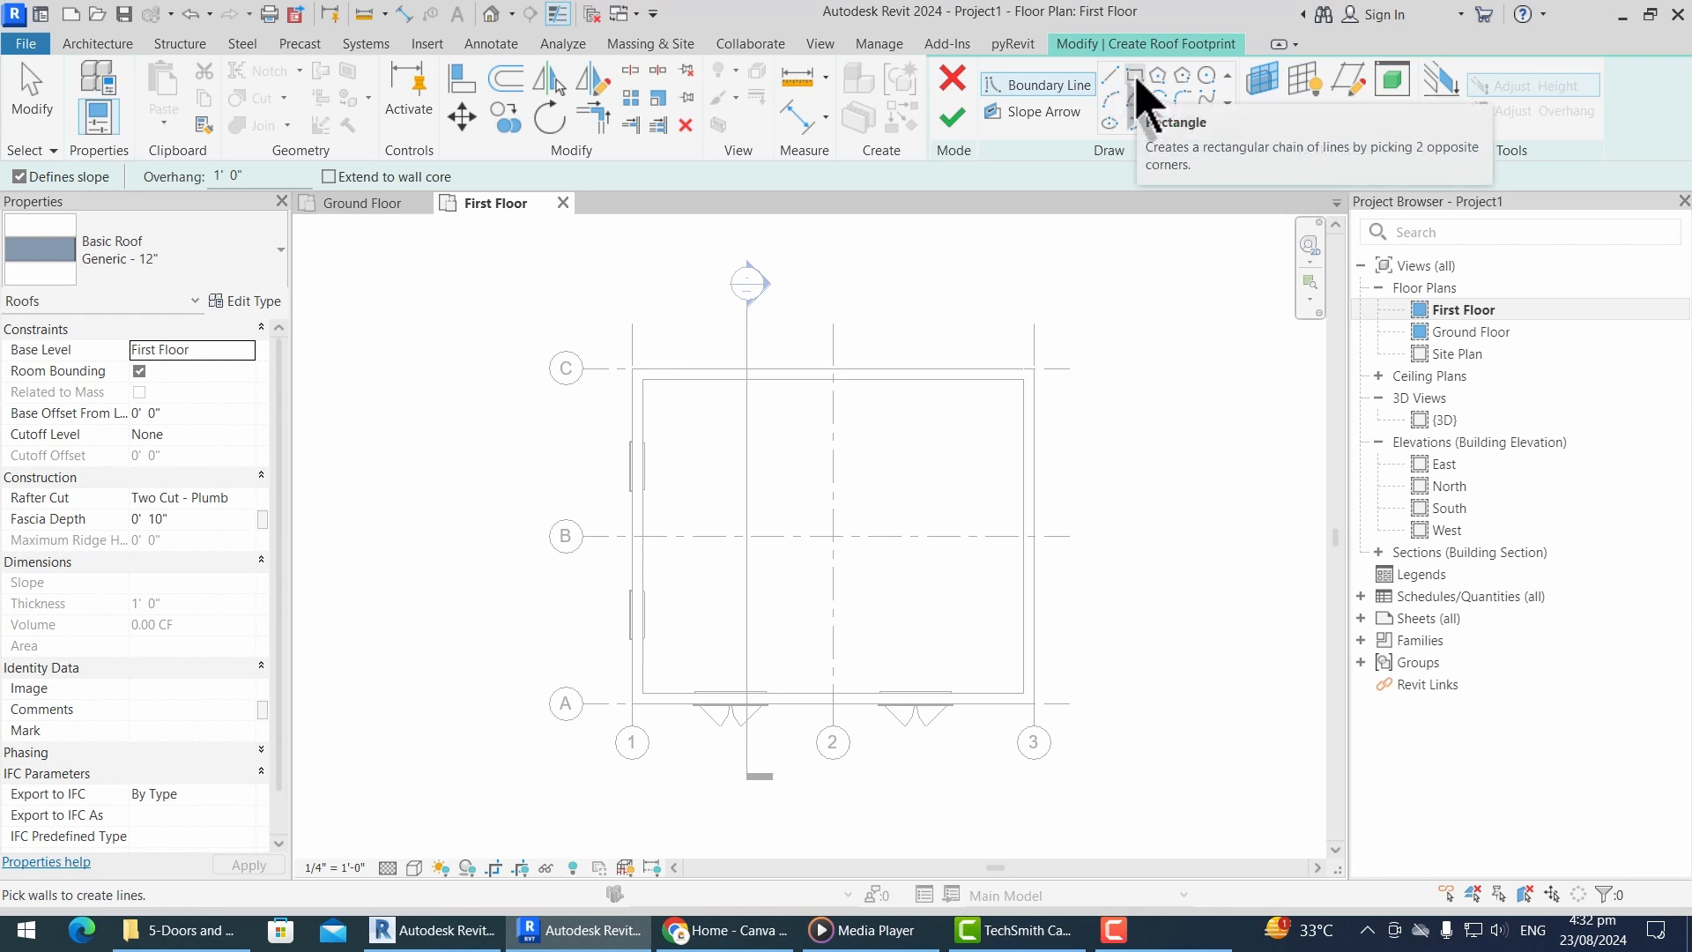
Step: Sketch a rectangular roof boundary offset 1' 0" outside the exterior walls from corner C-1 to A-3, and finish the roof
click(1135, 77)
scroll(1050, 484, down, 2)
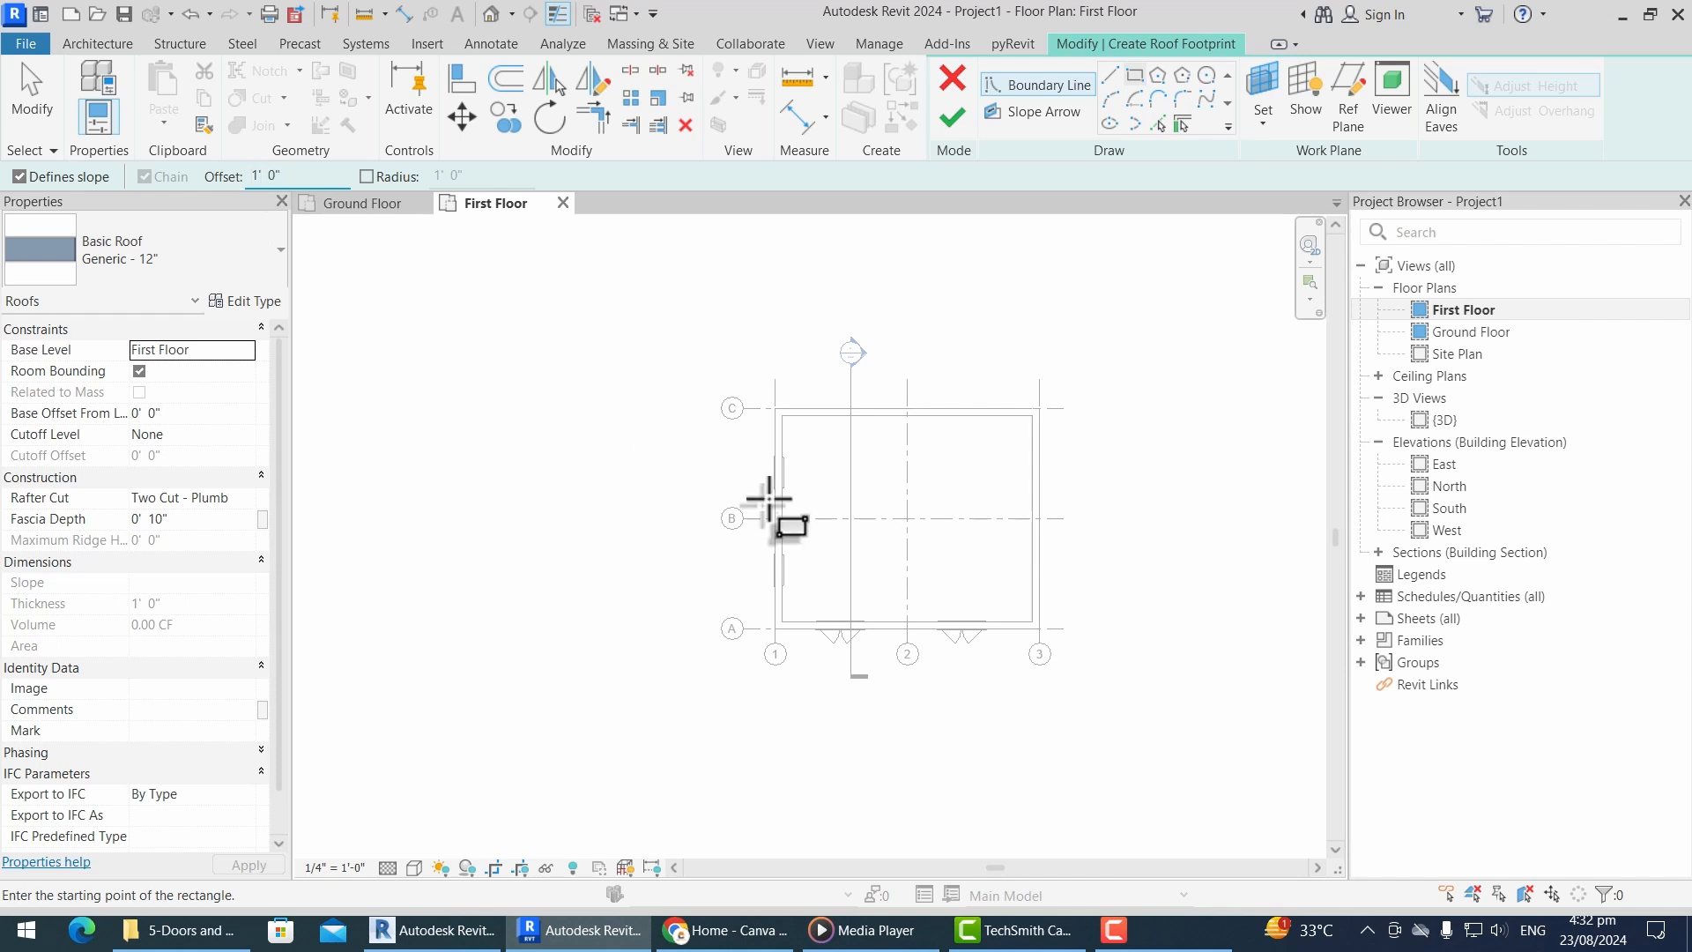
scroll(763, 410, up, 5)
click(763, 393)
scroll(908, 360, down, 5)
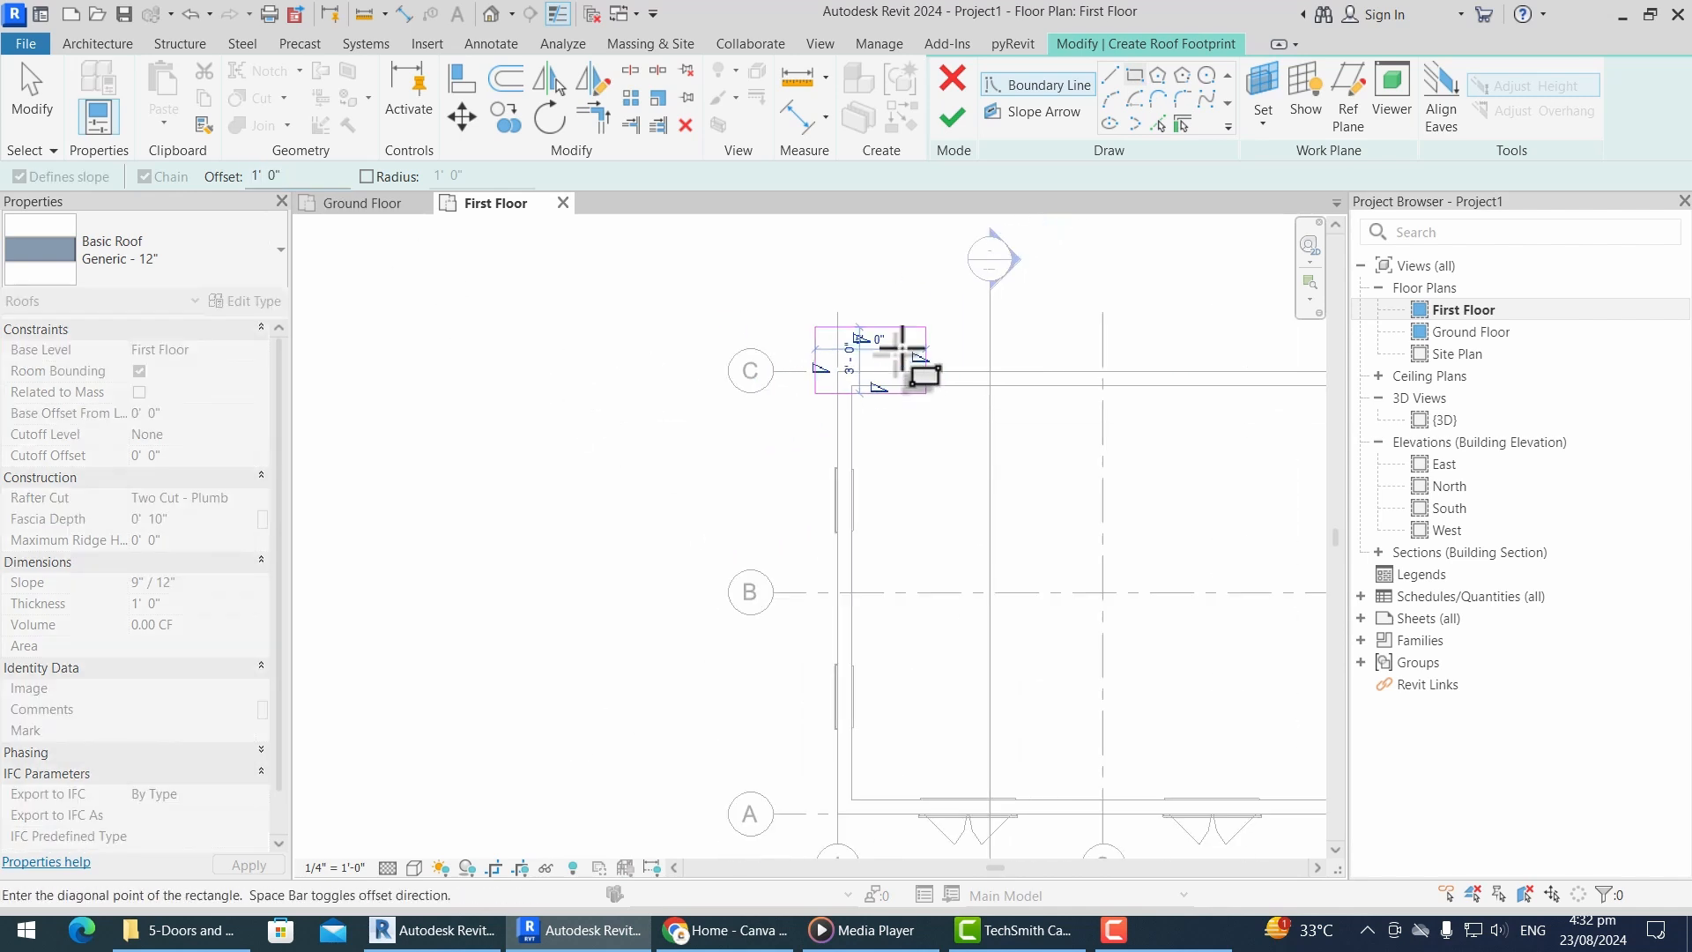
scroll(1088, 591, up, 6)
click(1088, 547)
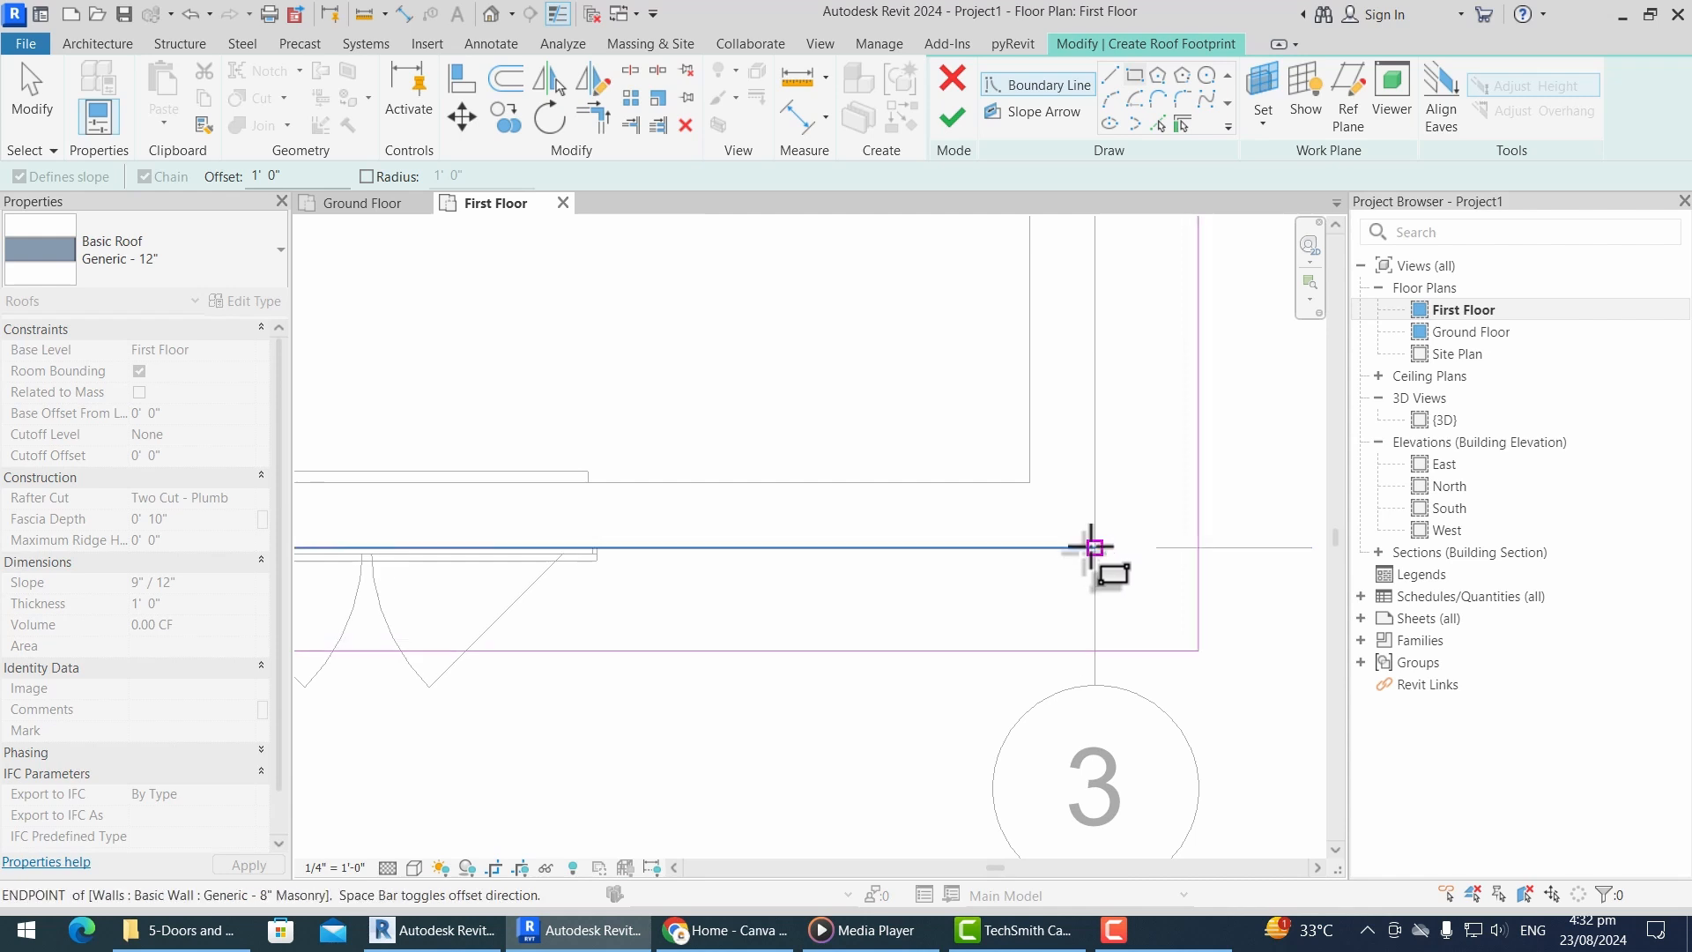
scroll(1122, 643, down, 6)
scroll(1073, 446, down, 3)
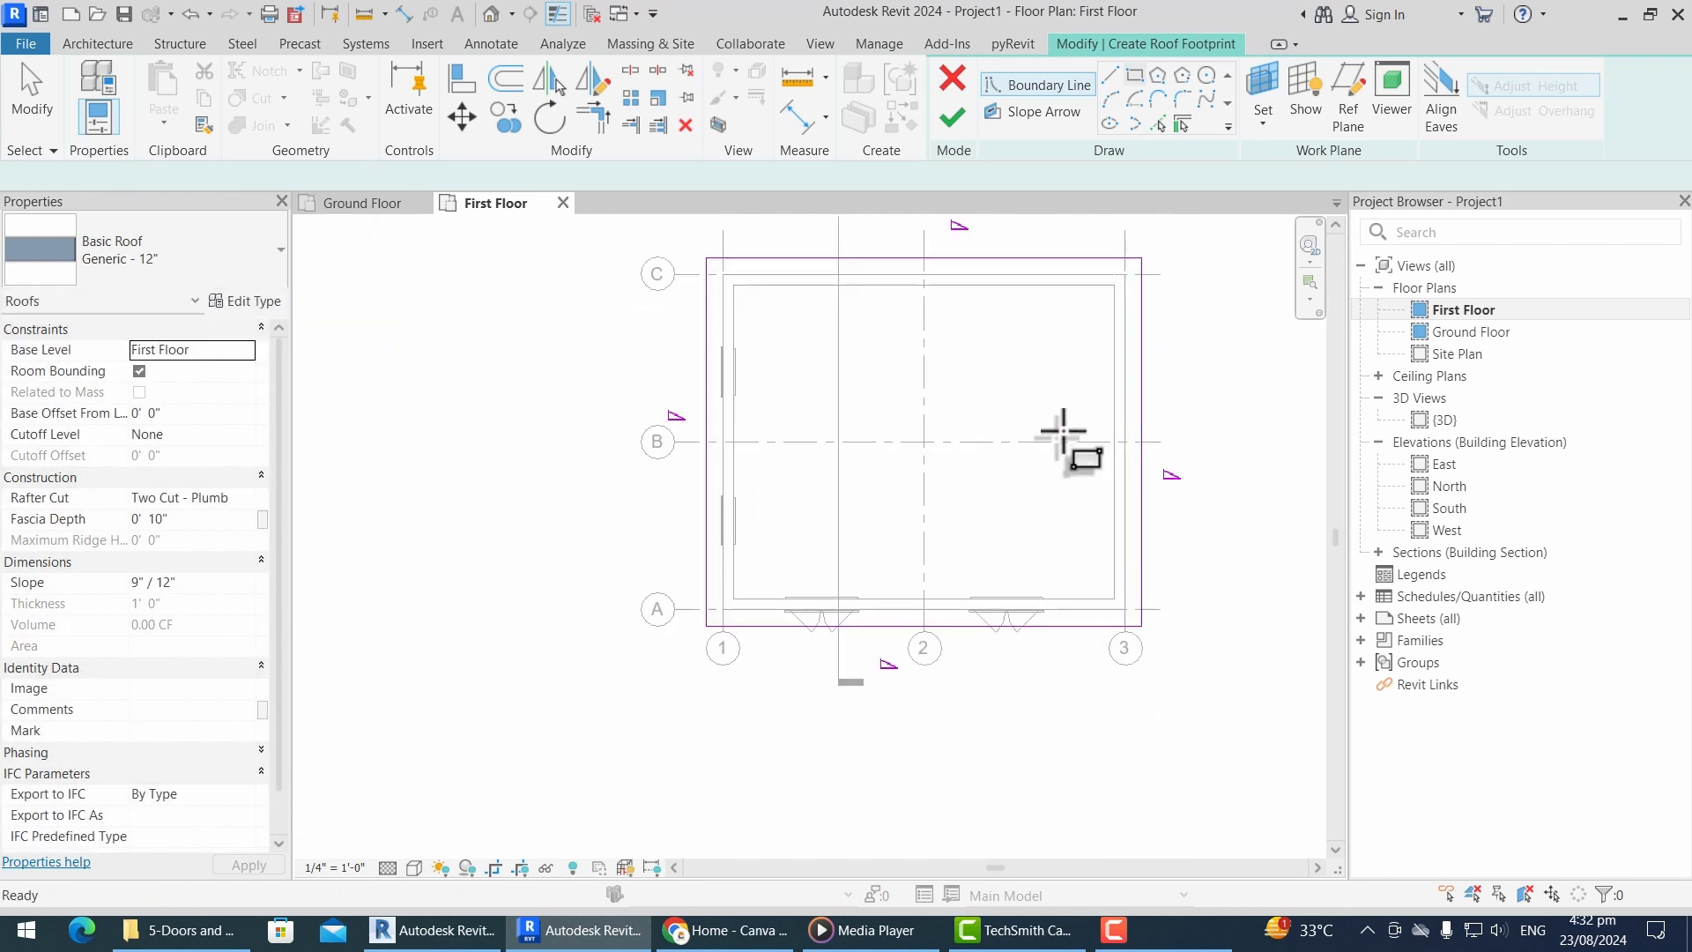
key(Escape)
key(Escape)
scroll(1074, 446, down, 1)
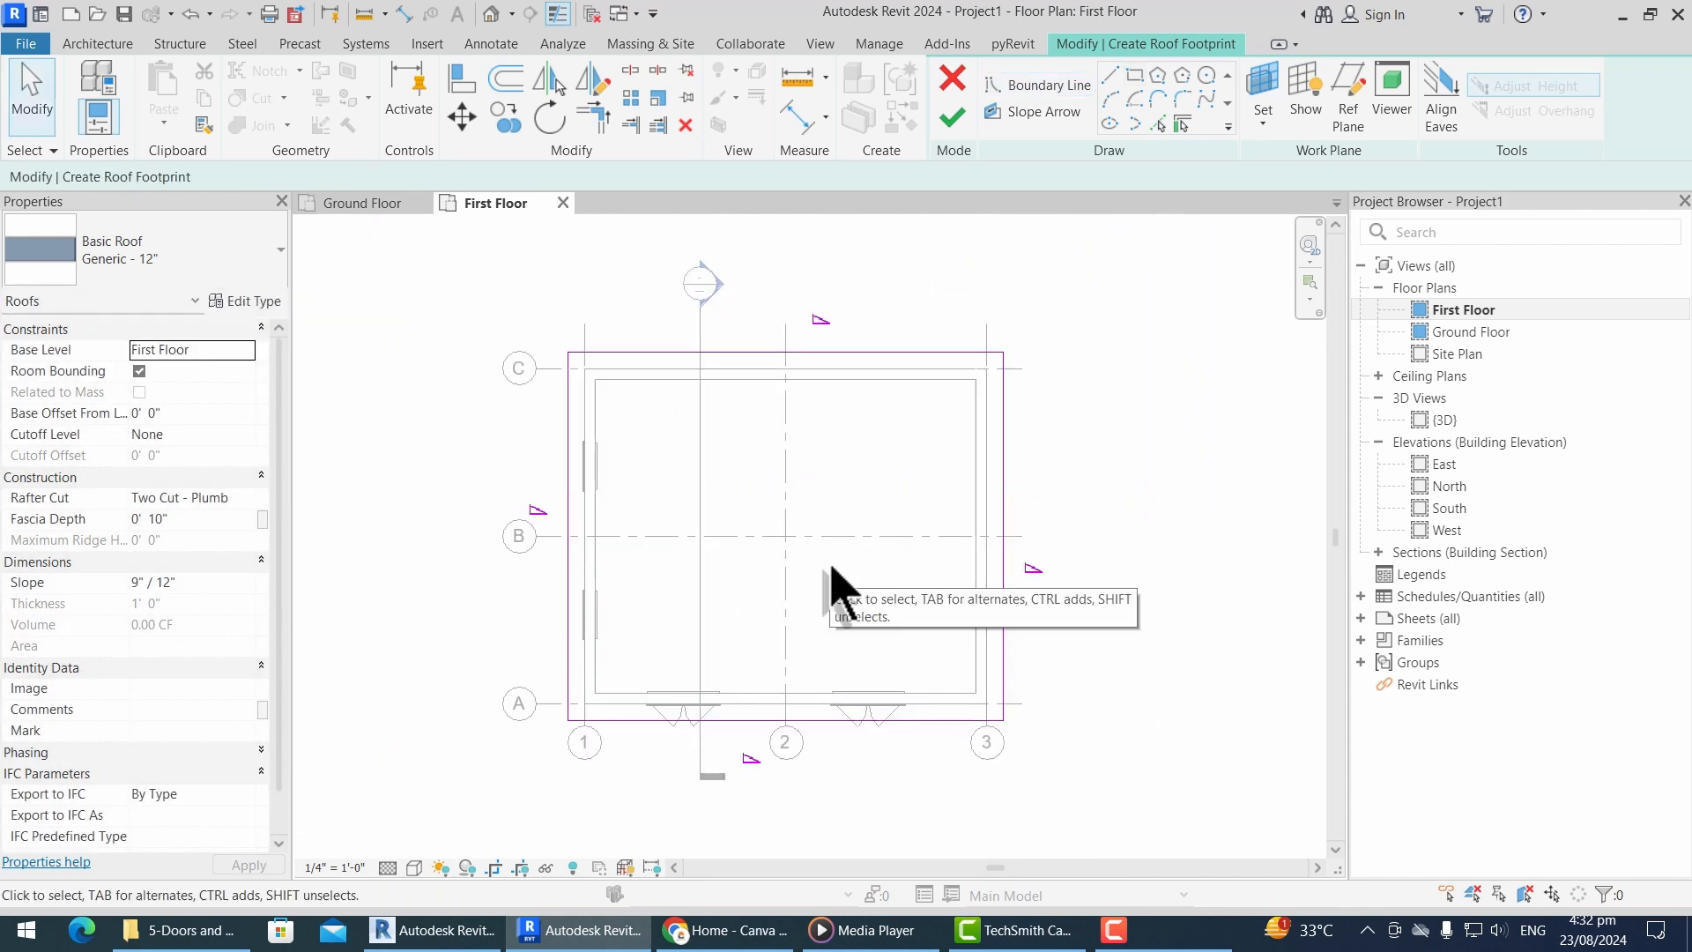
click(952, 119)
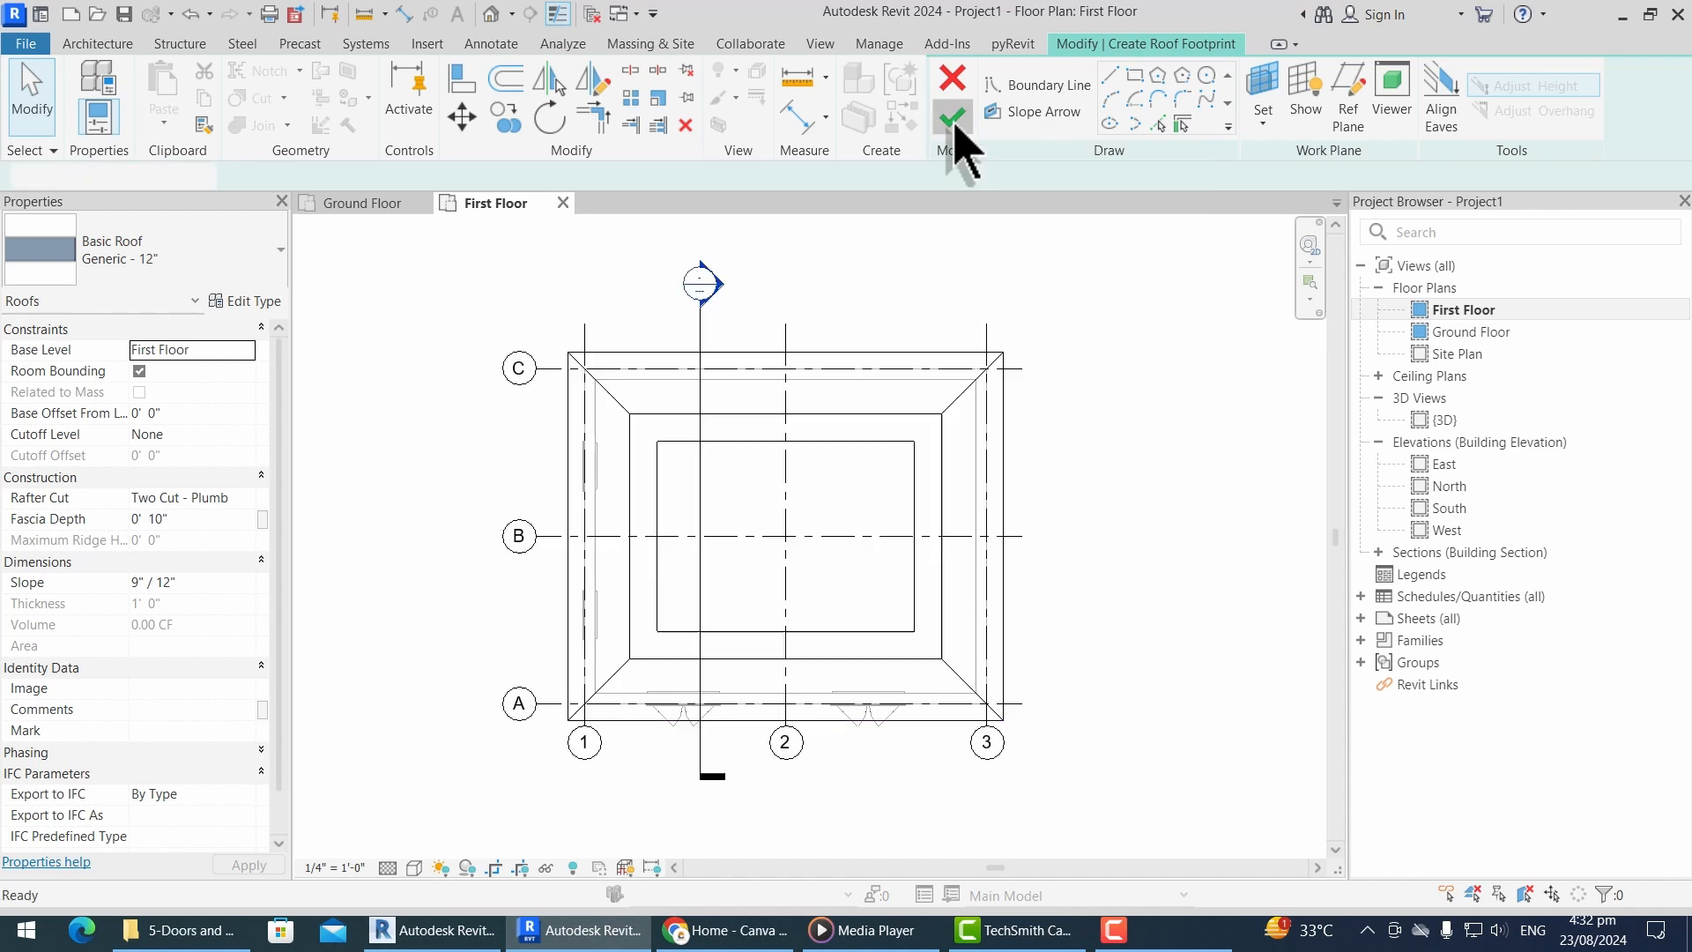
click(1021, 273)
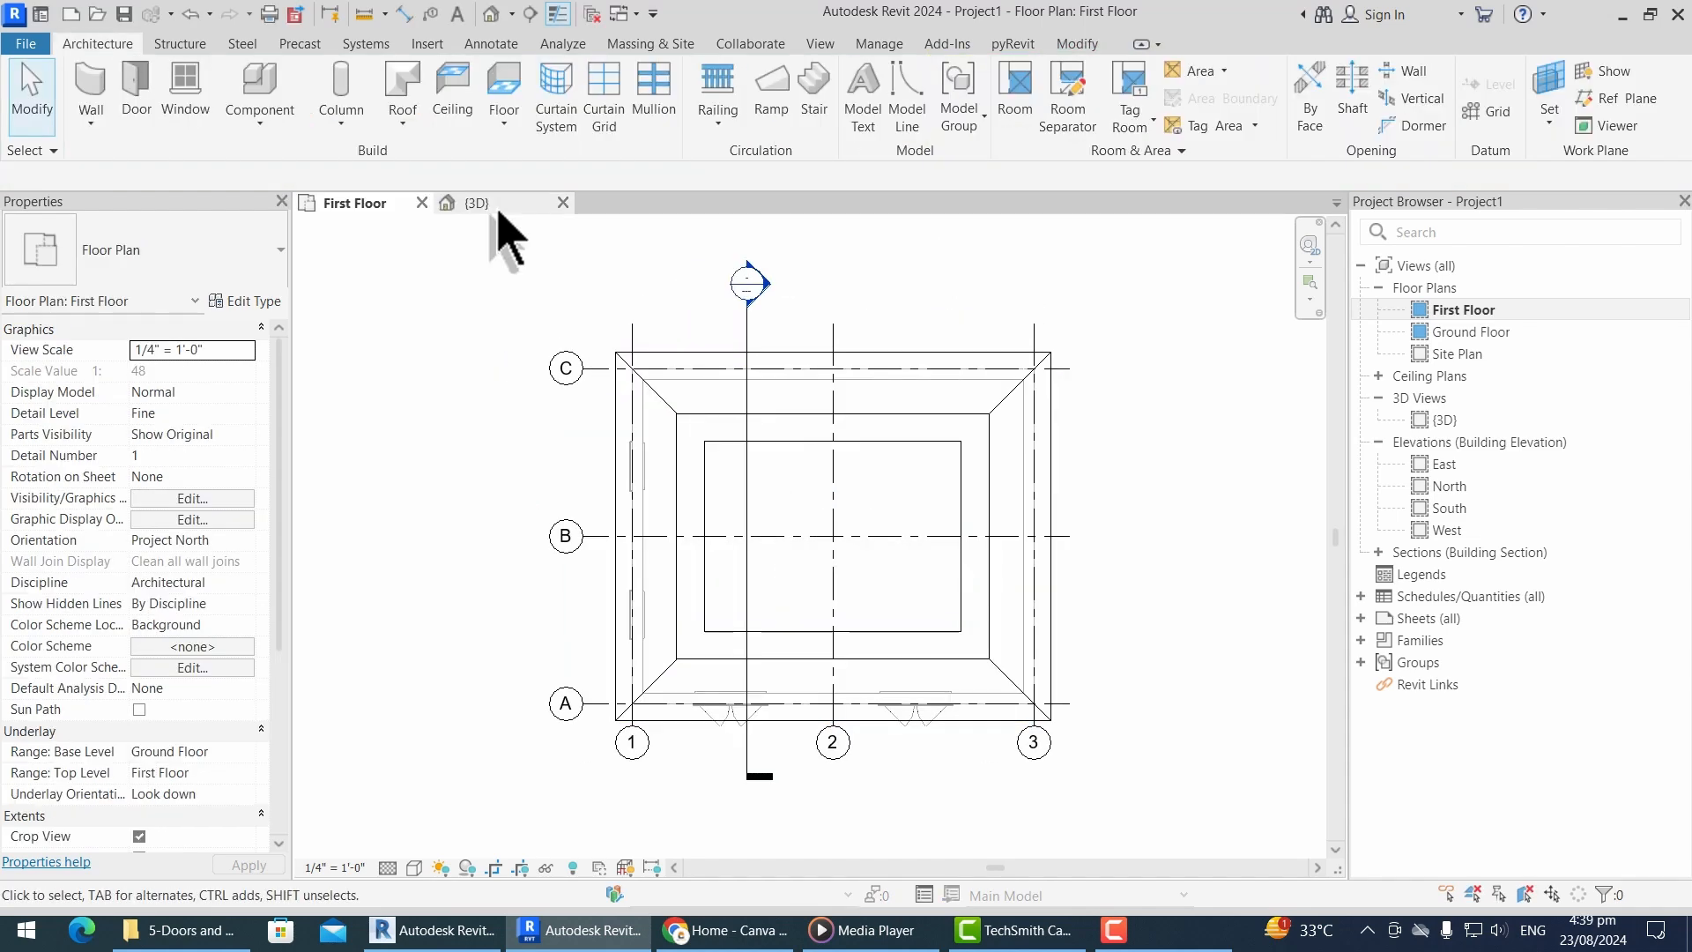
Step: Change the roof's type to Generic - 12" - Filled in the 3D view
click(485, 204)
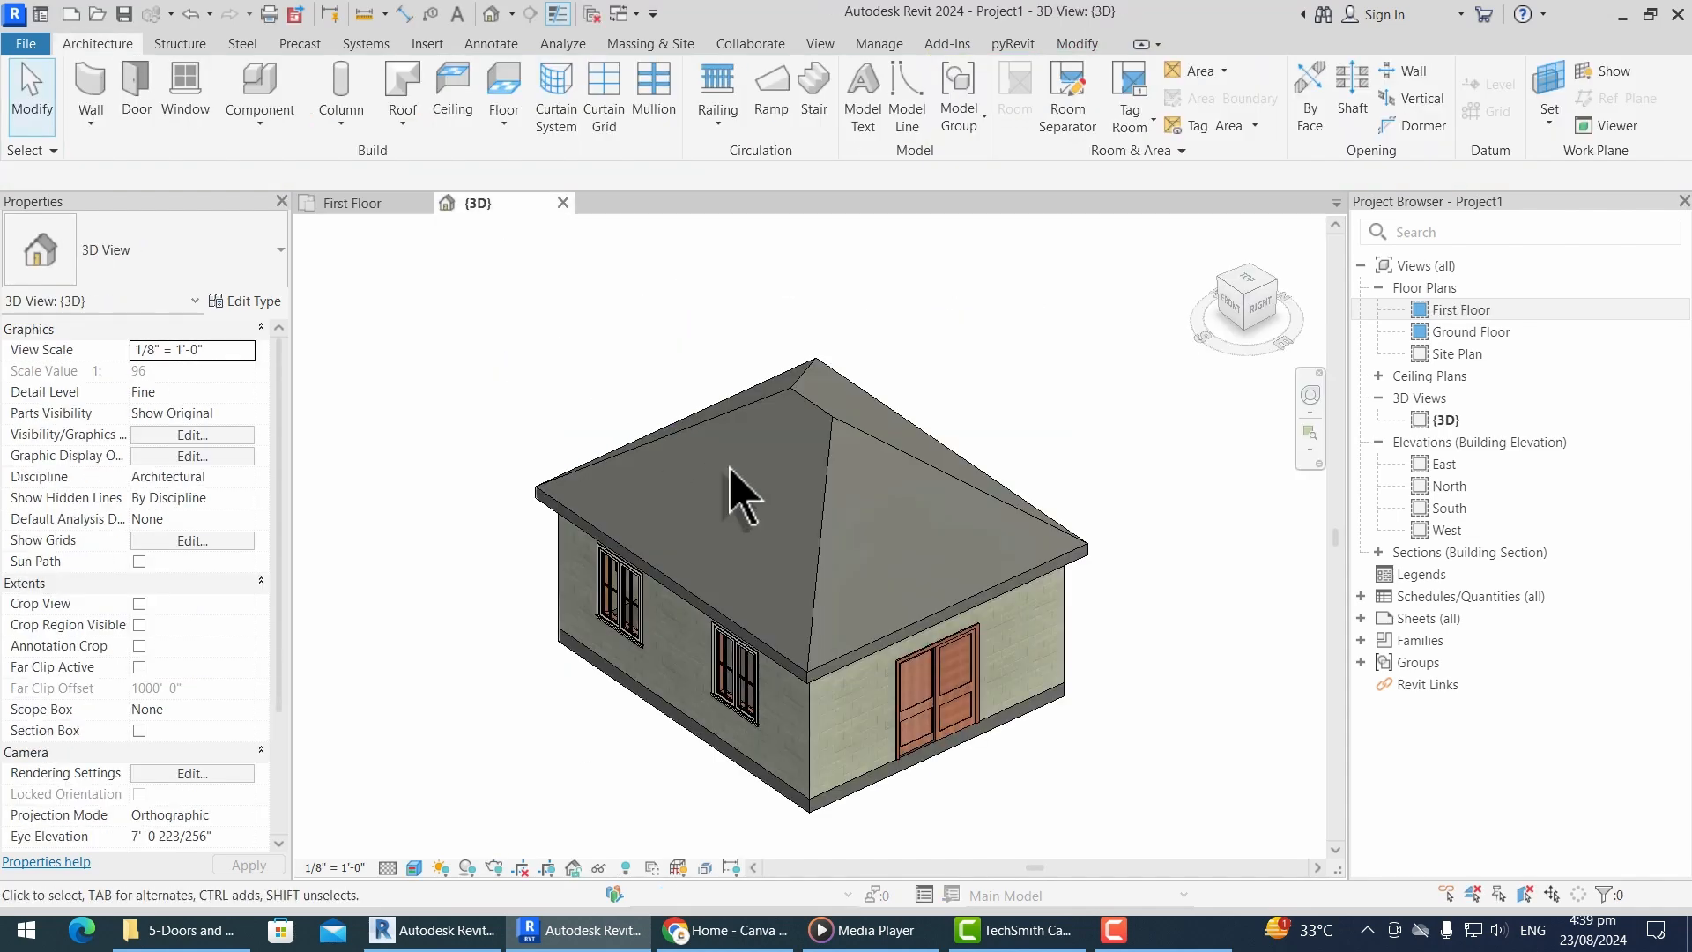
click(824, 438)
click(202, 269)
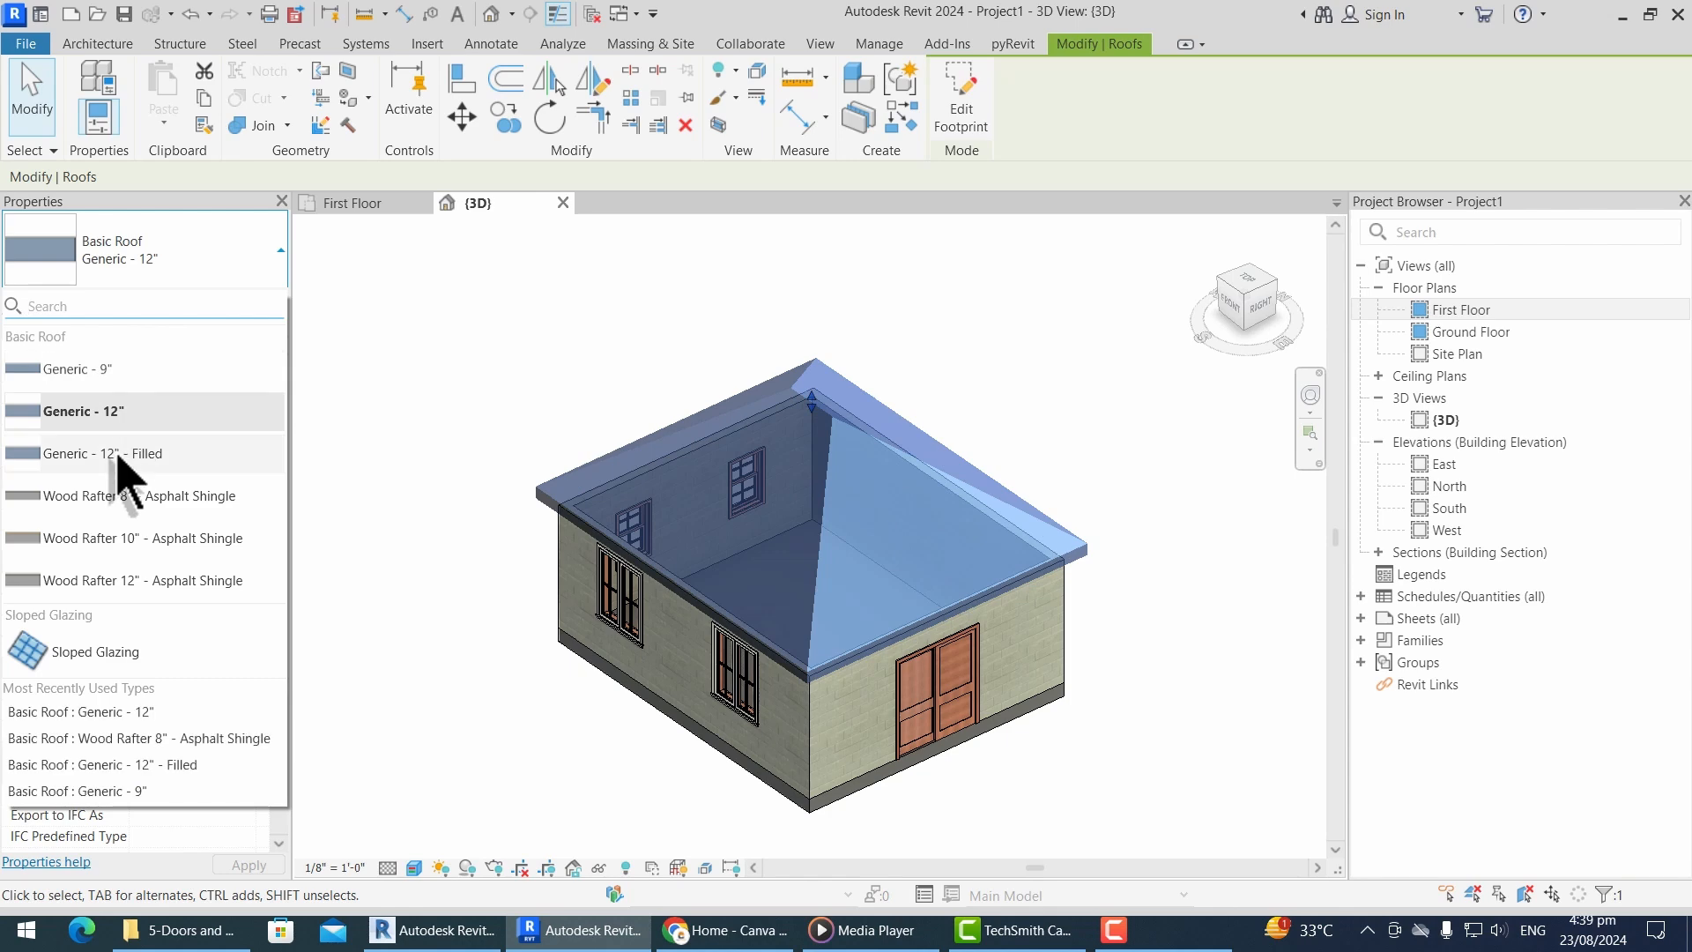
click(120, 454)
click(456, 403)
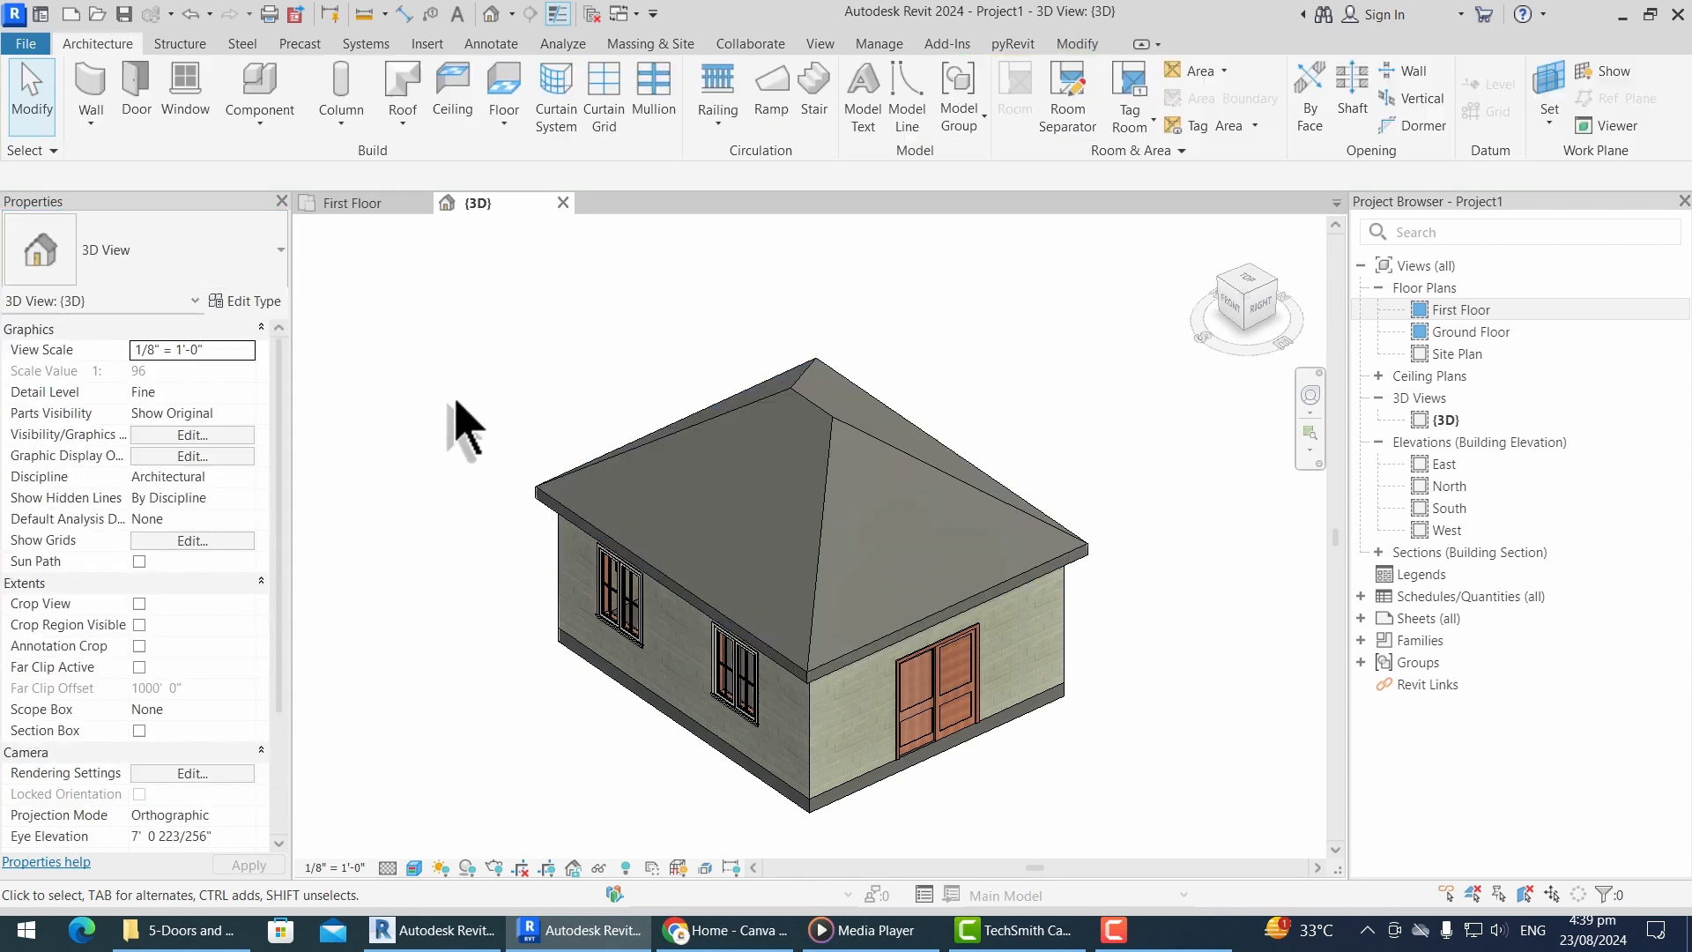
Step: Edit the roof's footprint in the First Floor plan, adding a six-segment zigzag boundary with three peaks outside the grid C edge, from corner to corner
click(837, 409)
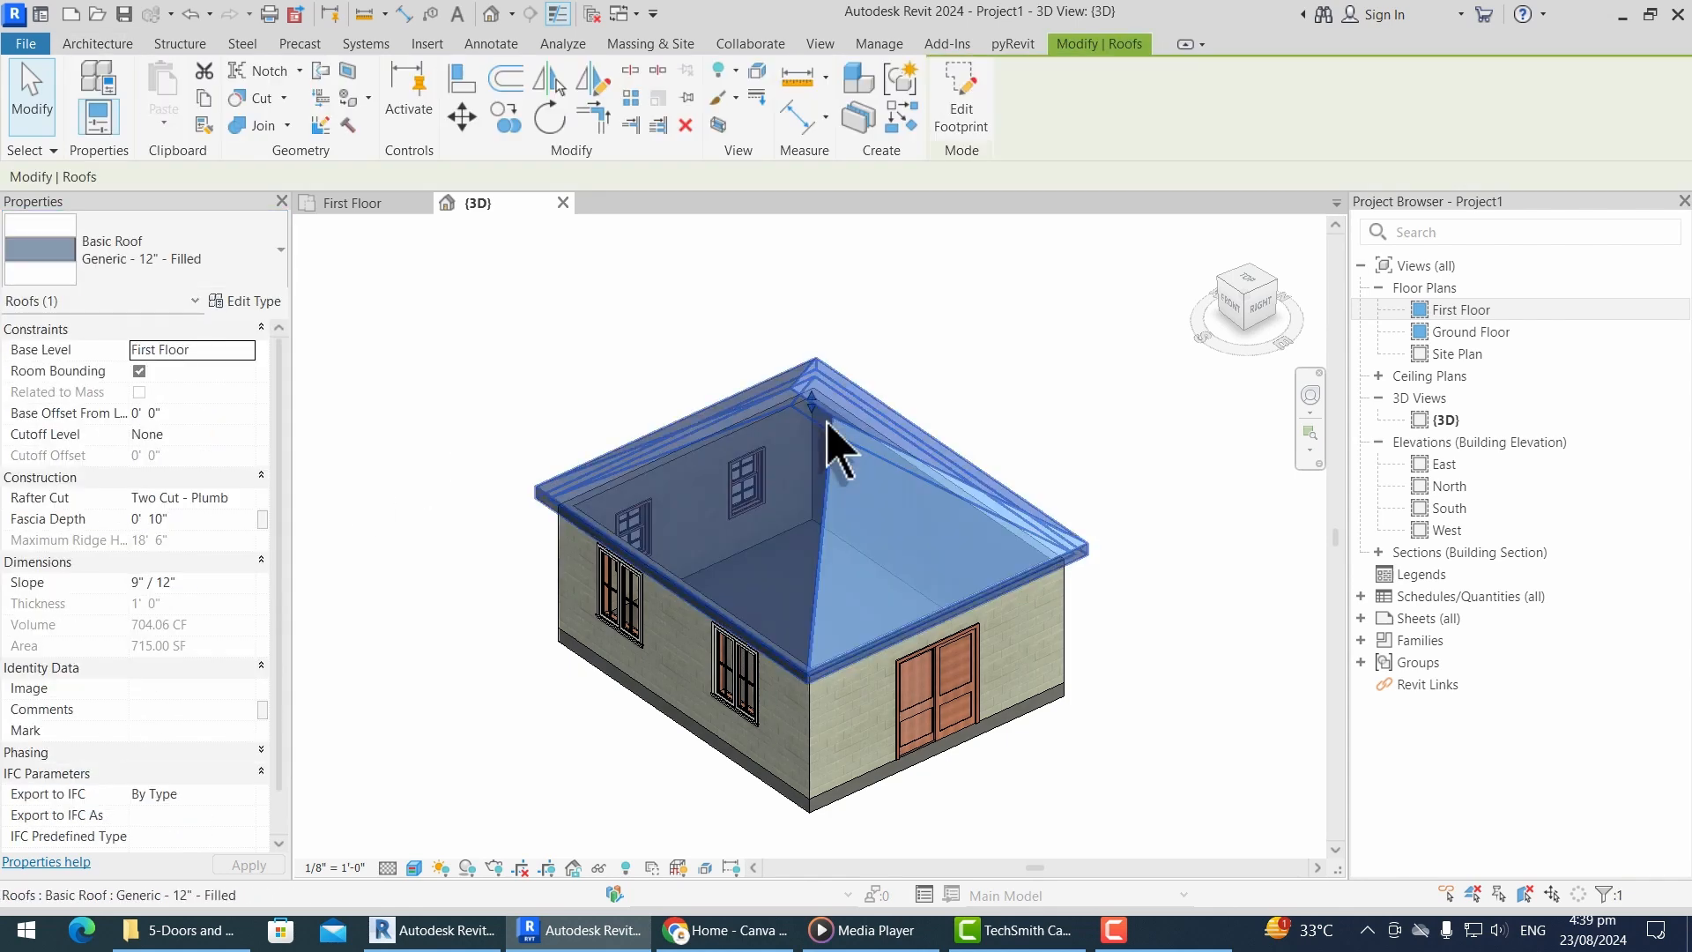
click(965, 111)
click(357, 204)
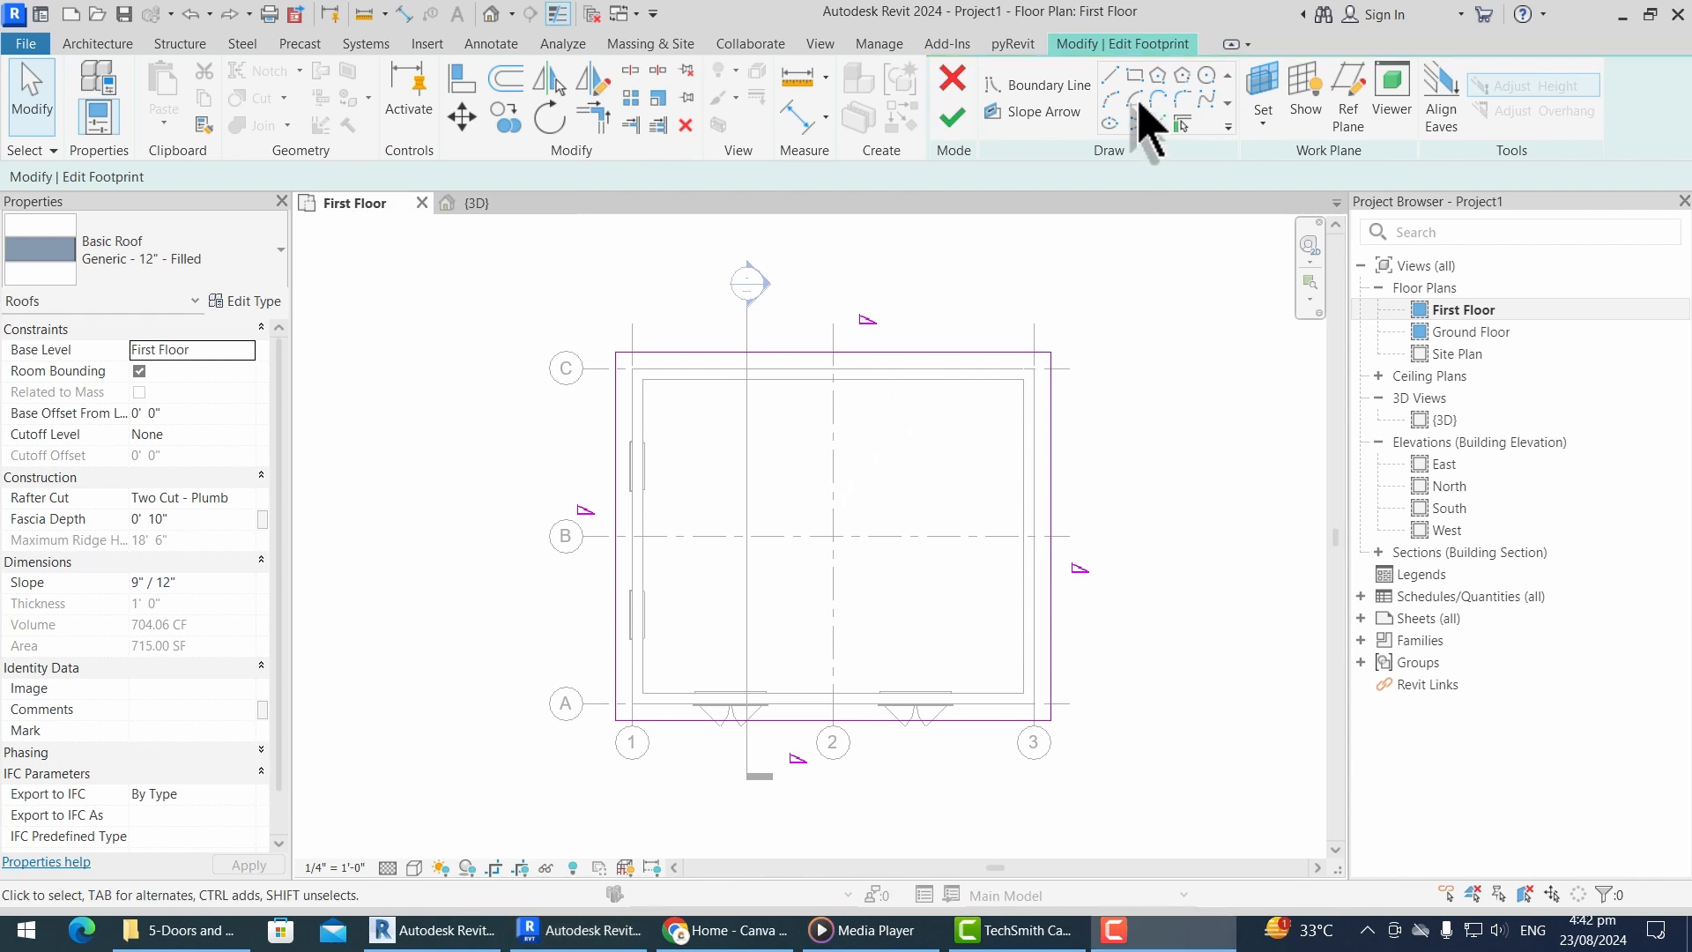
click(1112, 78)
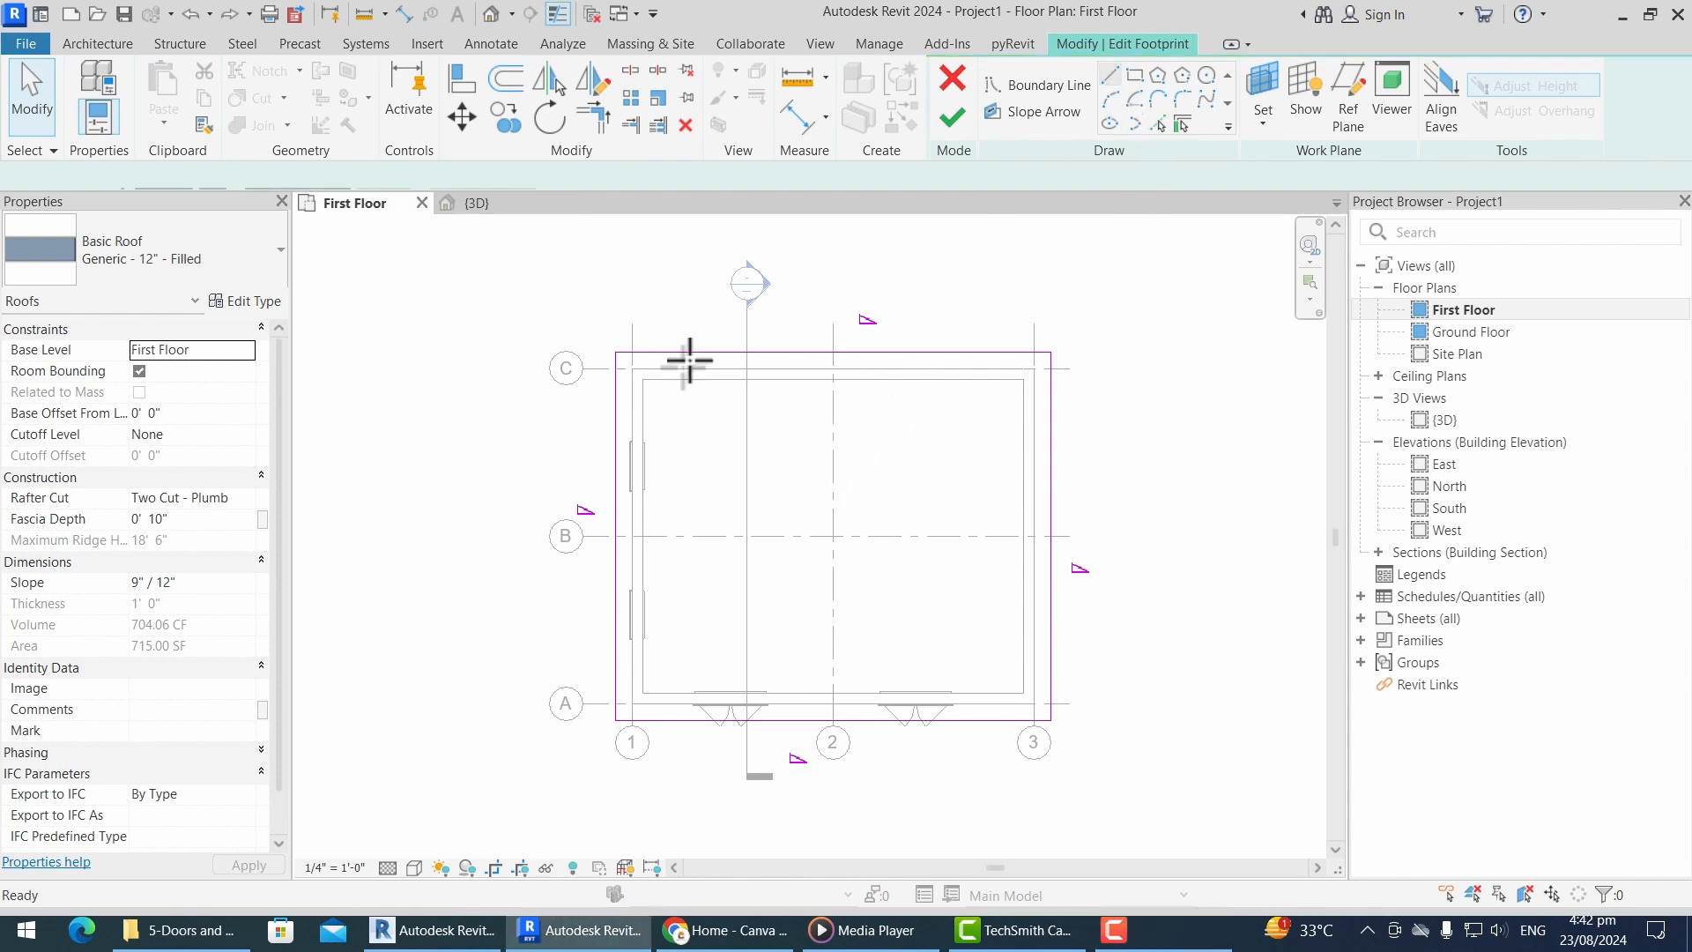
click(616, 353)
click(657, 260)
click(740, 316)
click(833, 256)
click(907, 308)
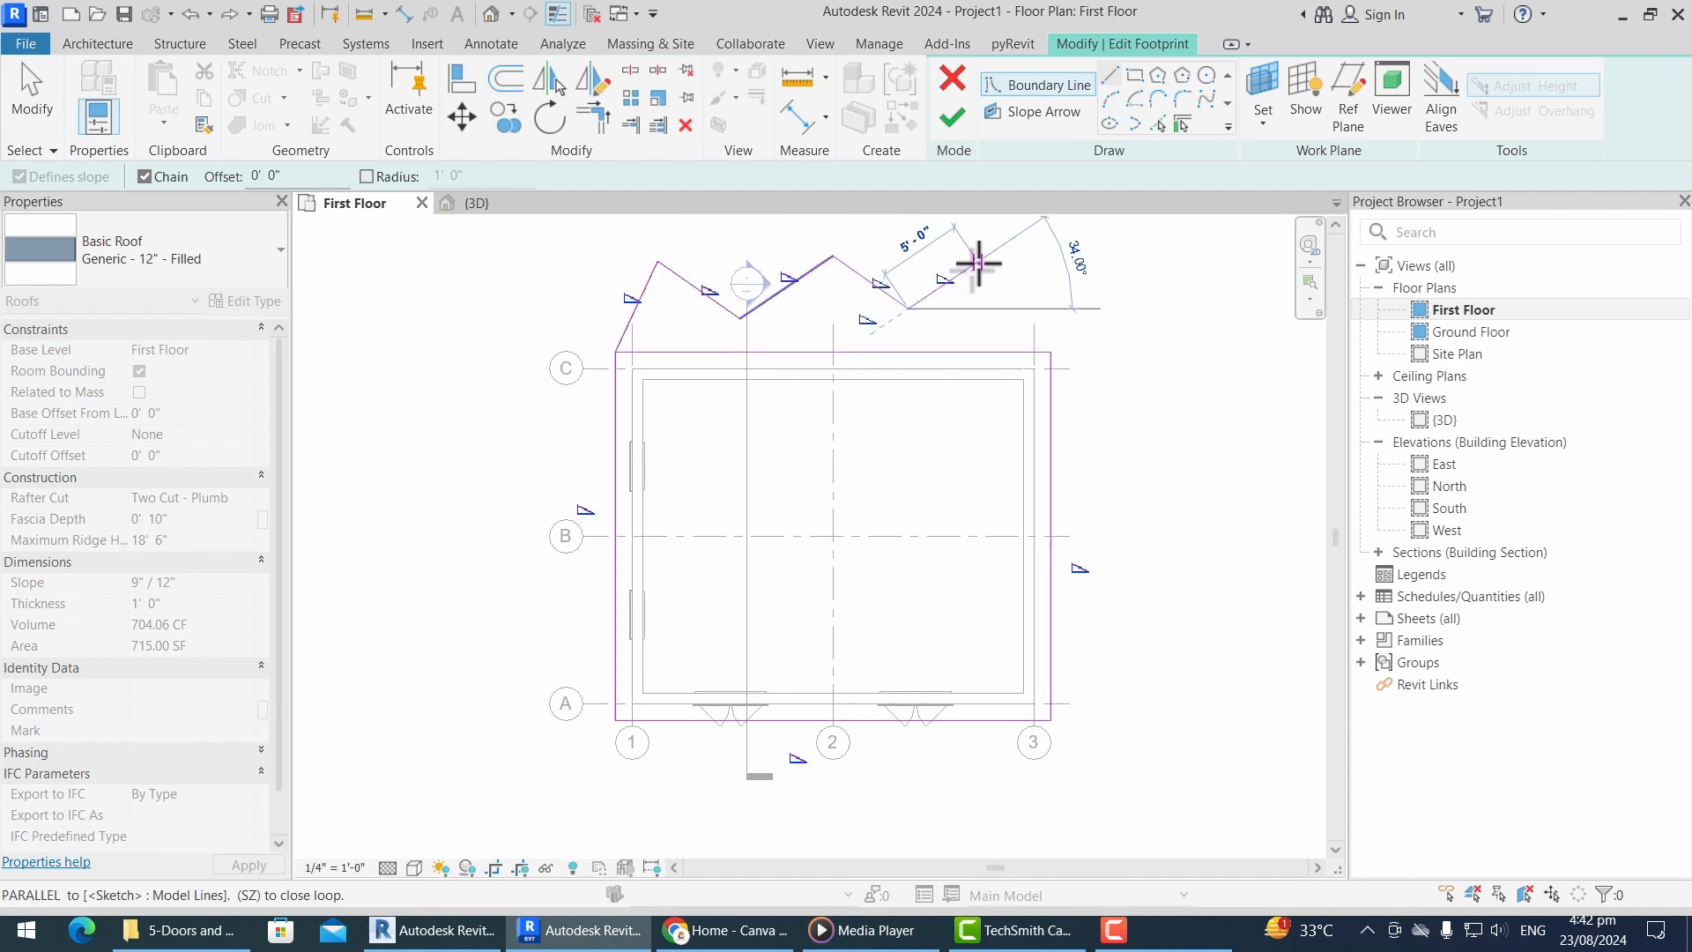
click(978, 261)
click(1051, 353)
key(Escape)
key(Escape)
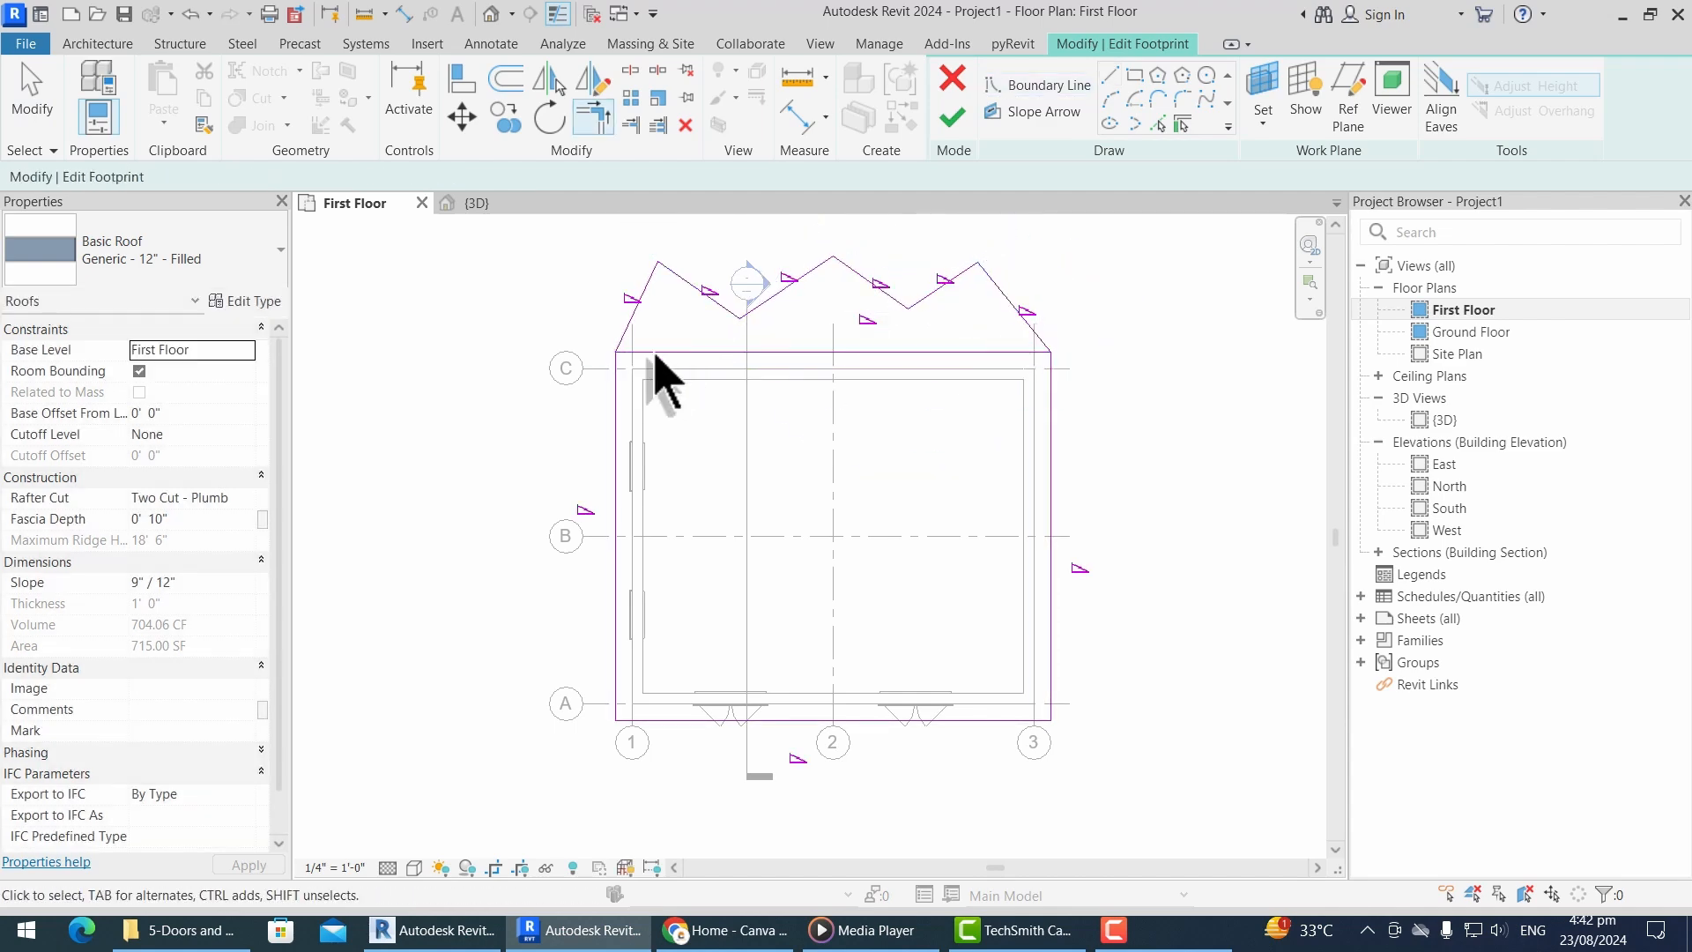
Step: Delete the straight boundary line along grid C, finish the footprint, and inspect the roof in the 3D view
click(658, 352)
key(Delete)
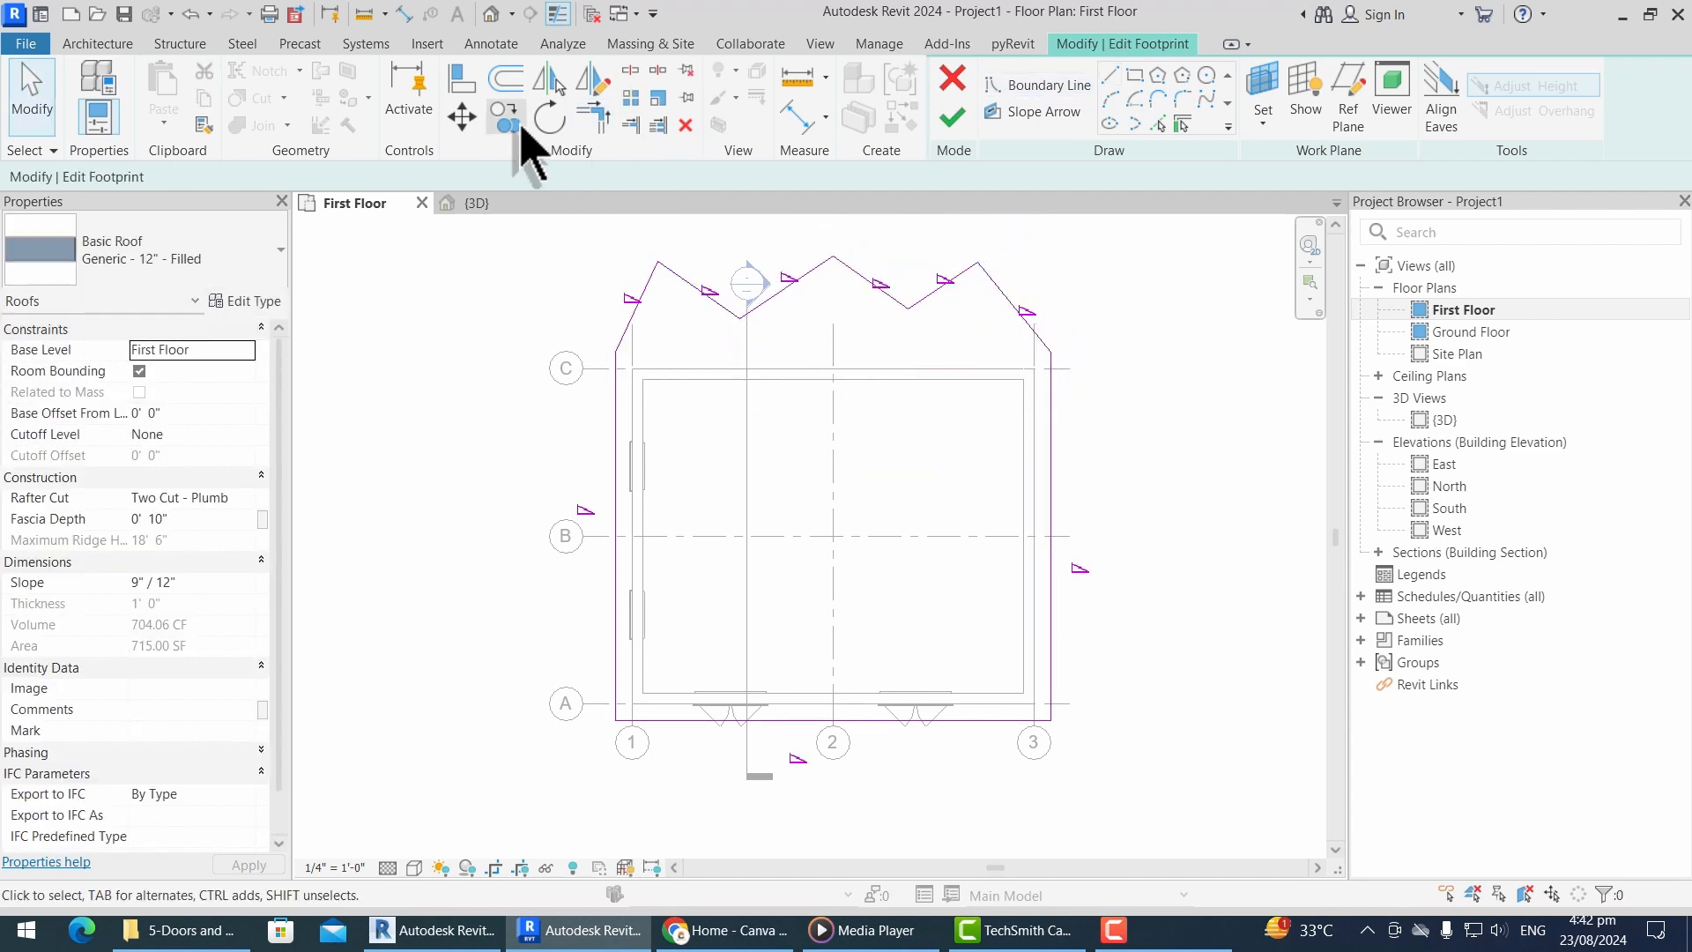
click(952, 115)
click(476, 203)
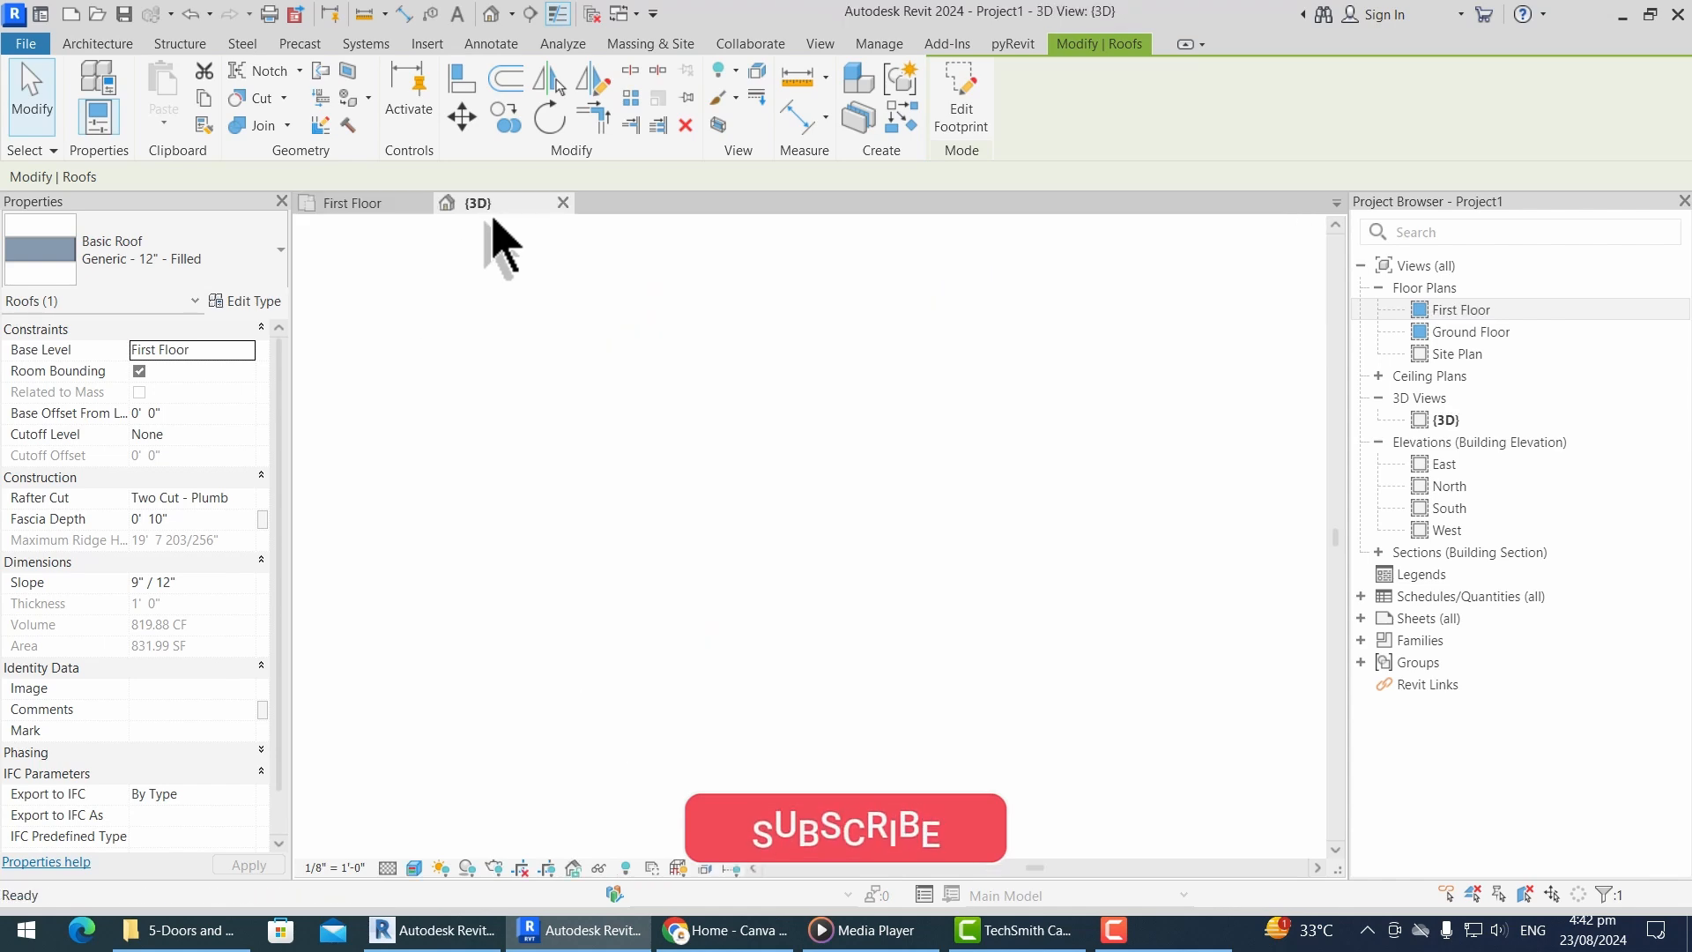
shift+middle_drag(1187, 712, 471, 256)
Step: Reopen the roof's footprint in the First Floor plan and set the slope of the boundary line beside grid 1 to 6" / 12"
click(357, 203)
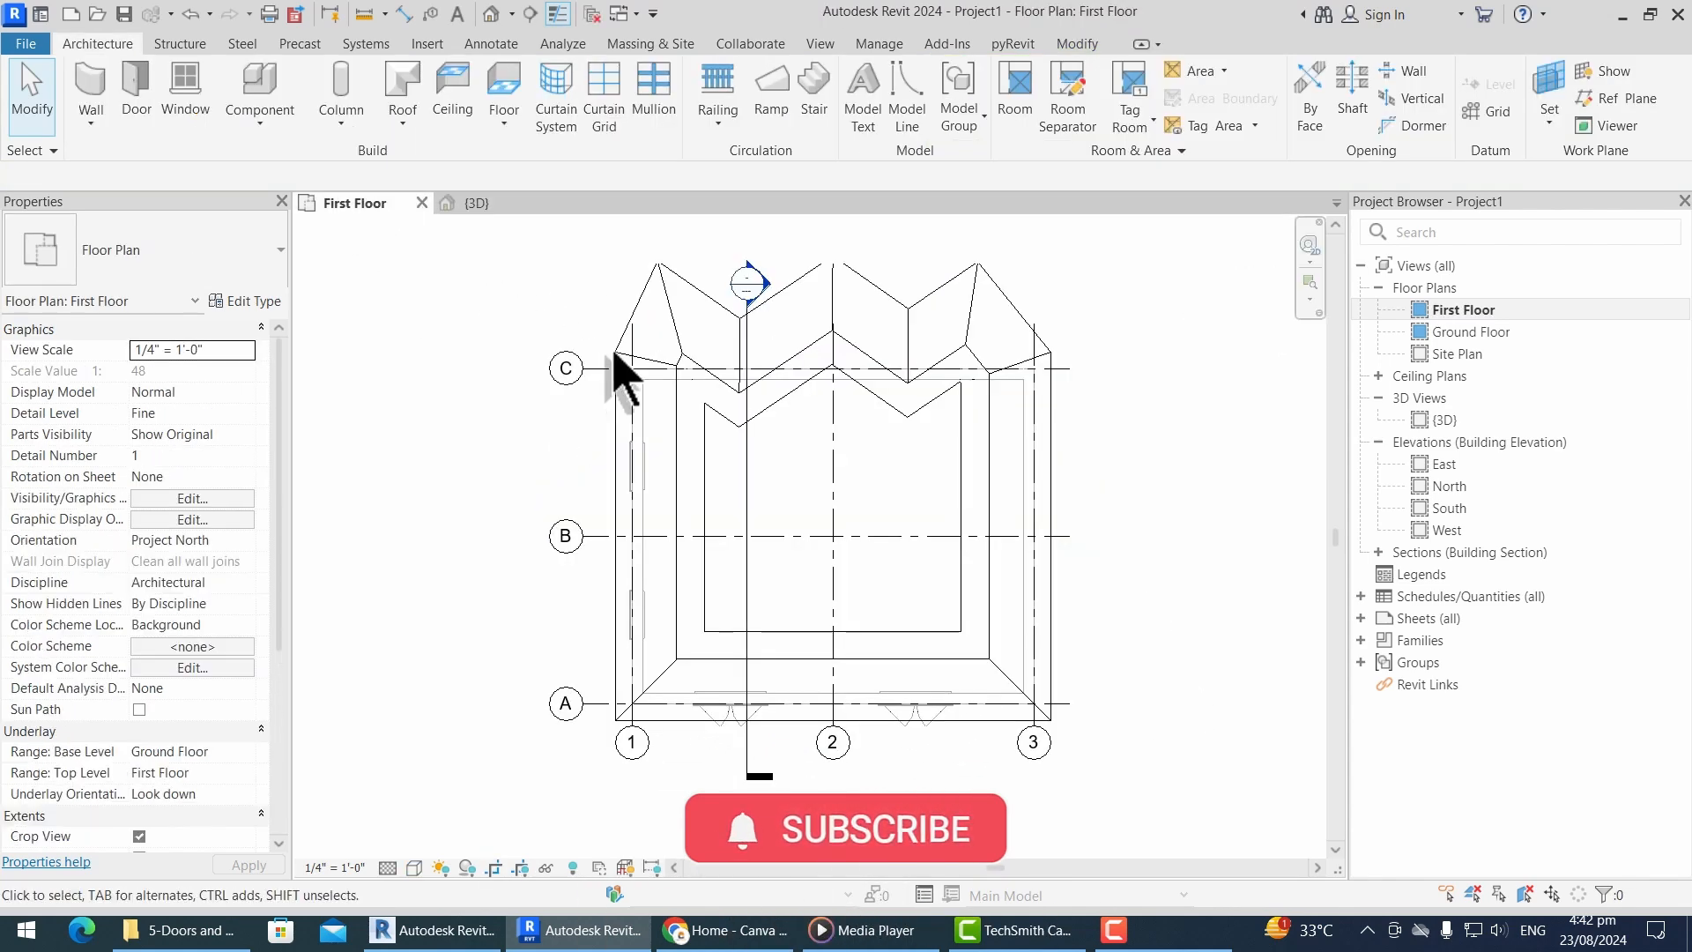
click(843, 269)
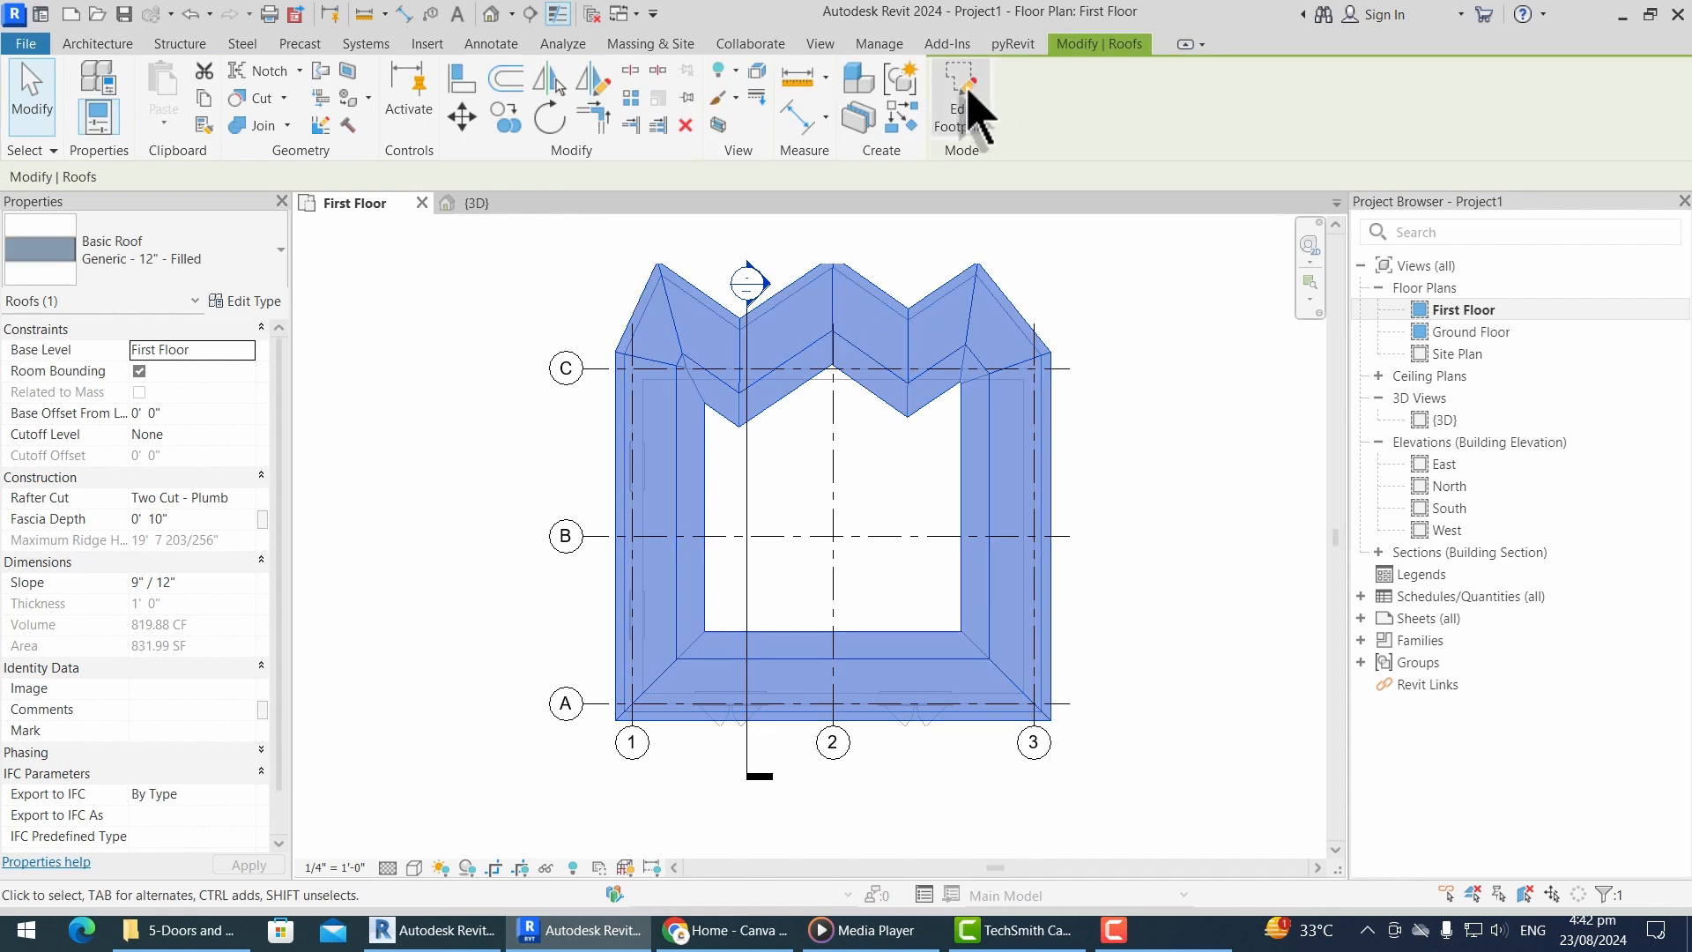
click(969, 101)
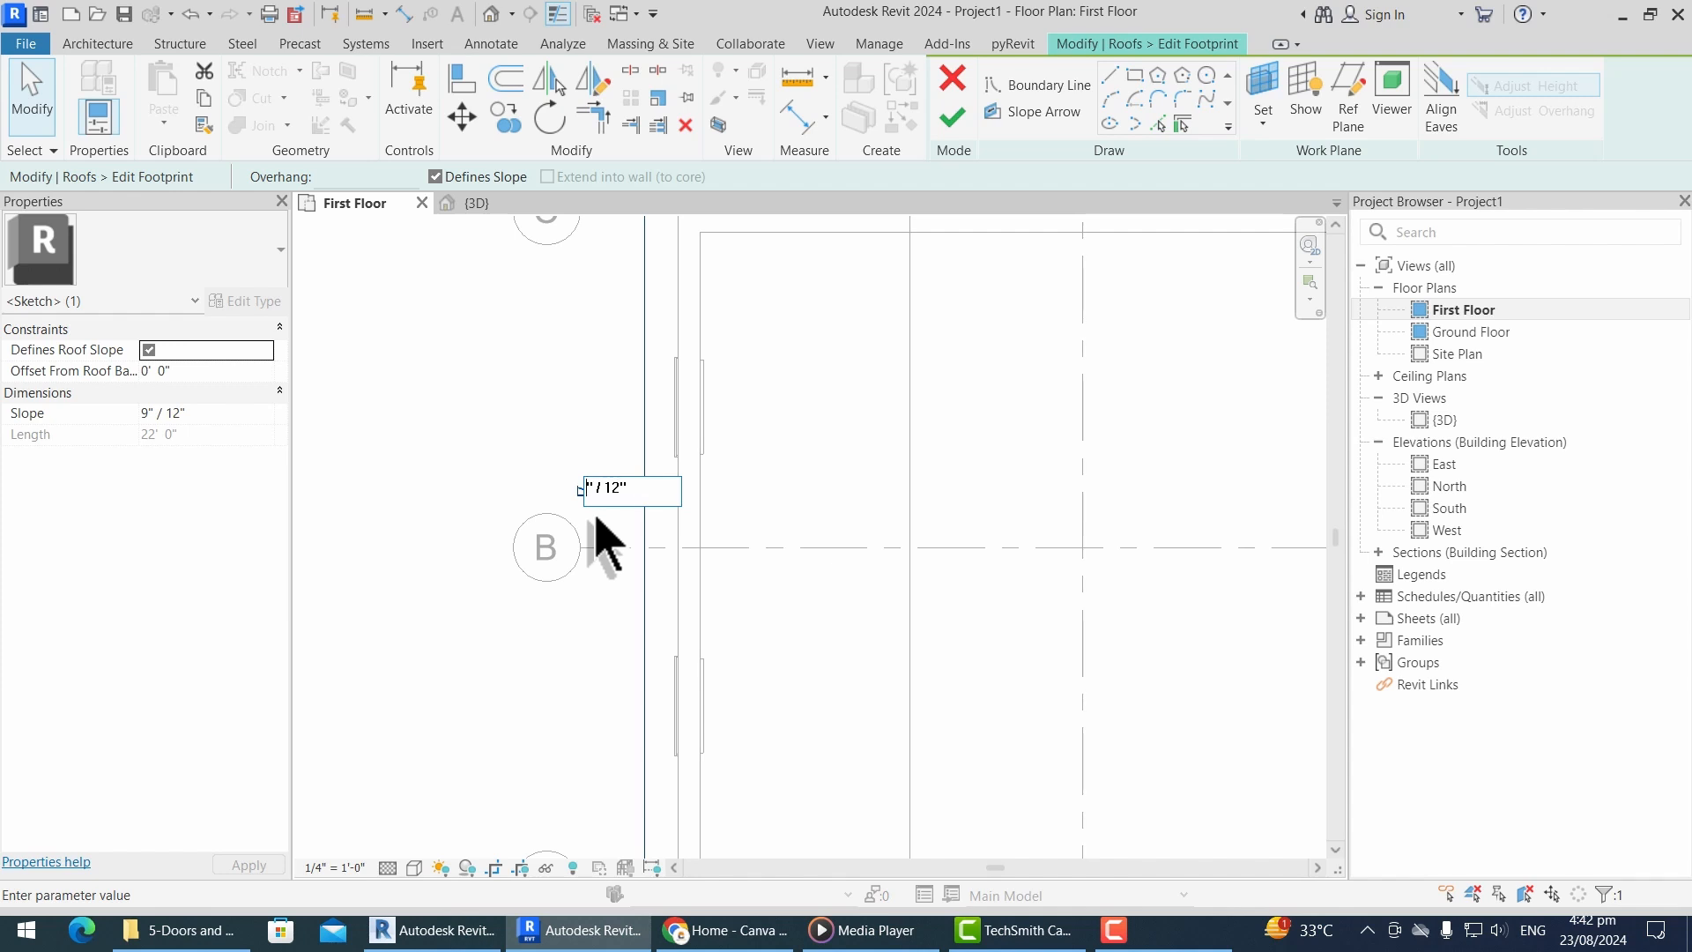
click(479, 421)
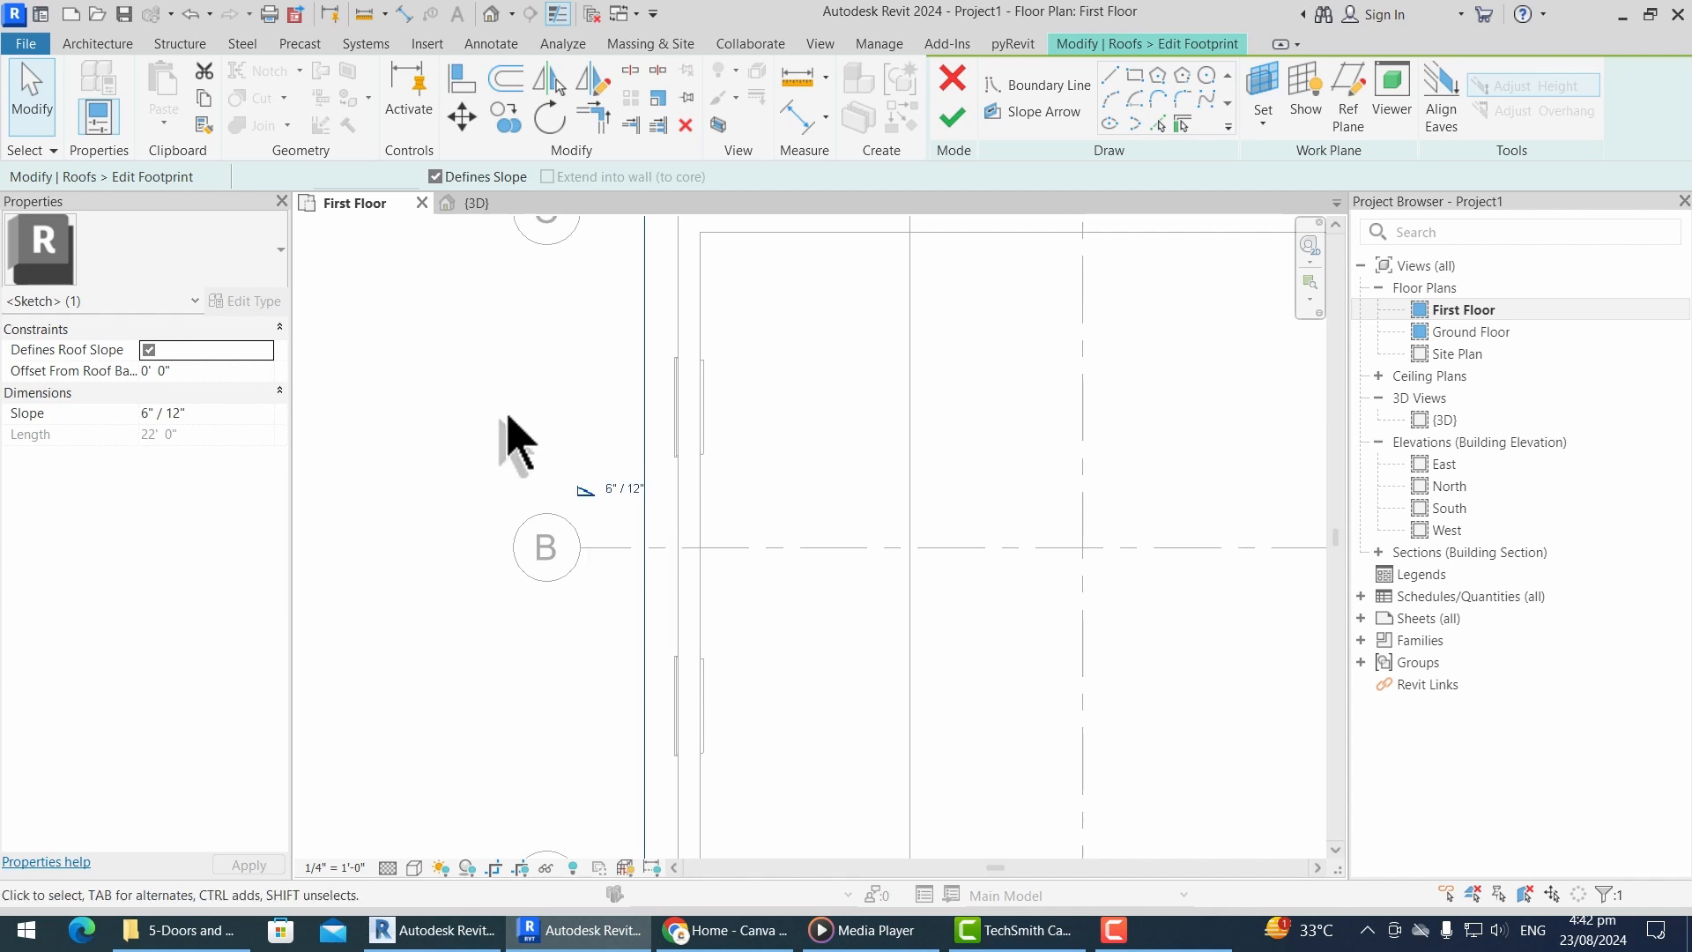
scroll(506, 416, down, 5)
click(859, 430)
Step: Select the whole chain of roof boundary lines and set their slope to 6" / 12"
scroll(797, 417, up, 2)
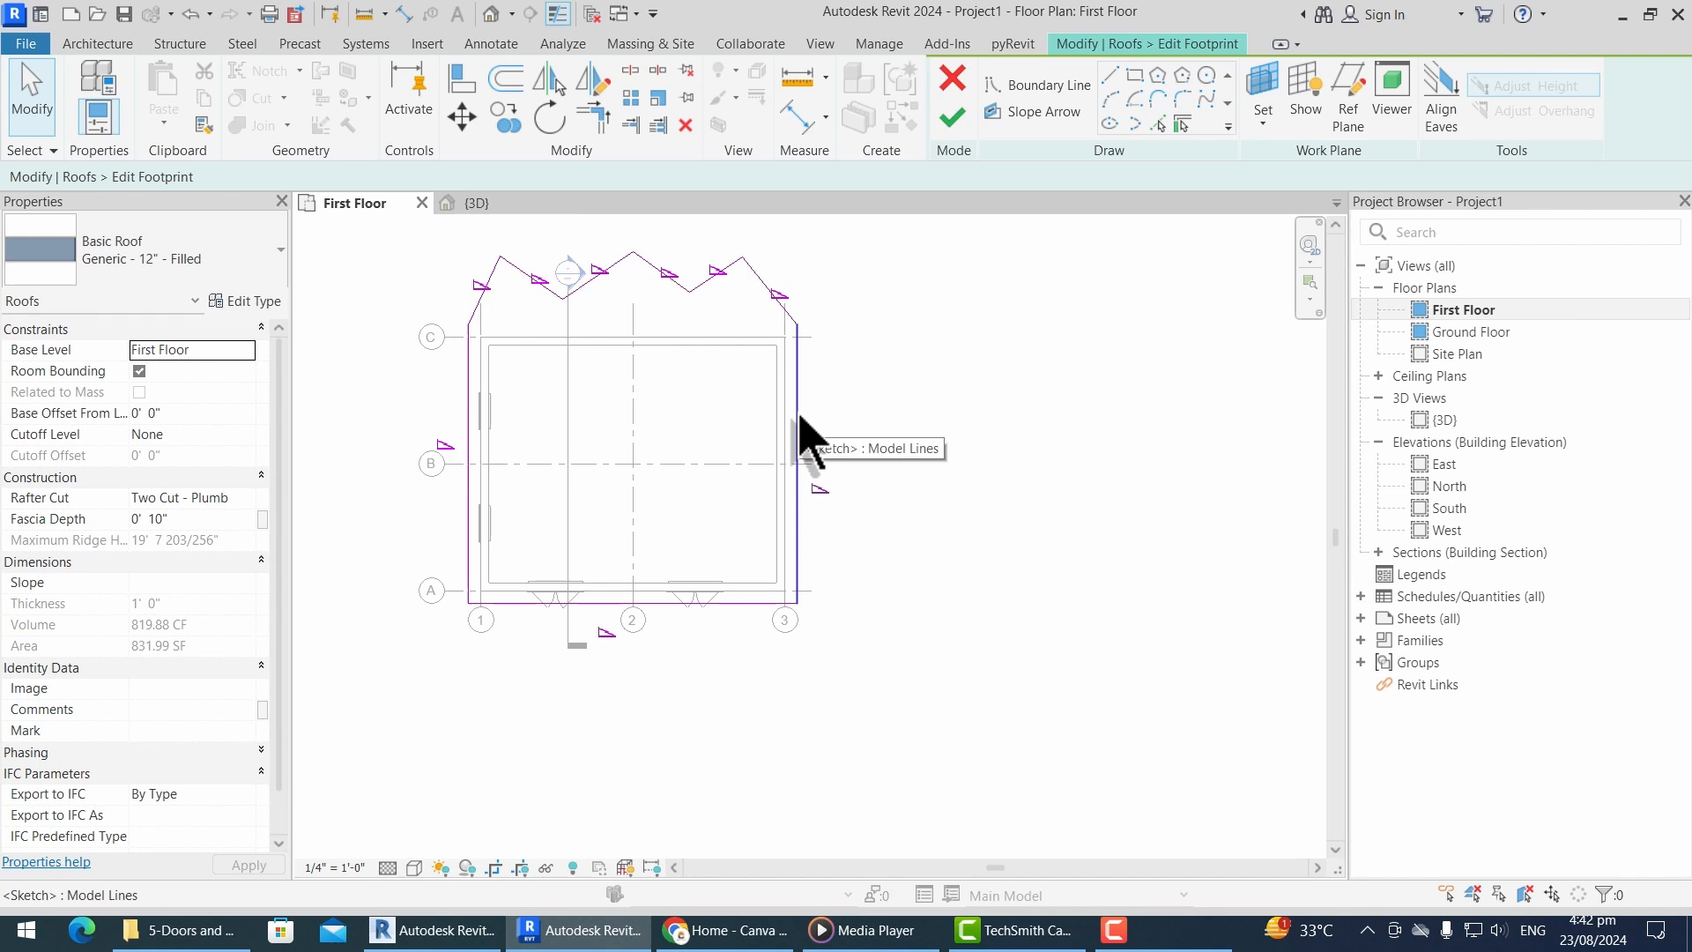
key(Tab)
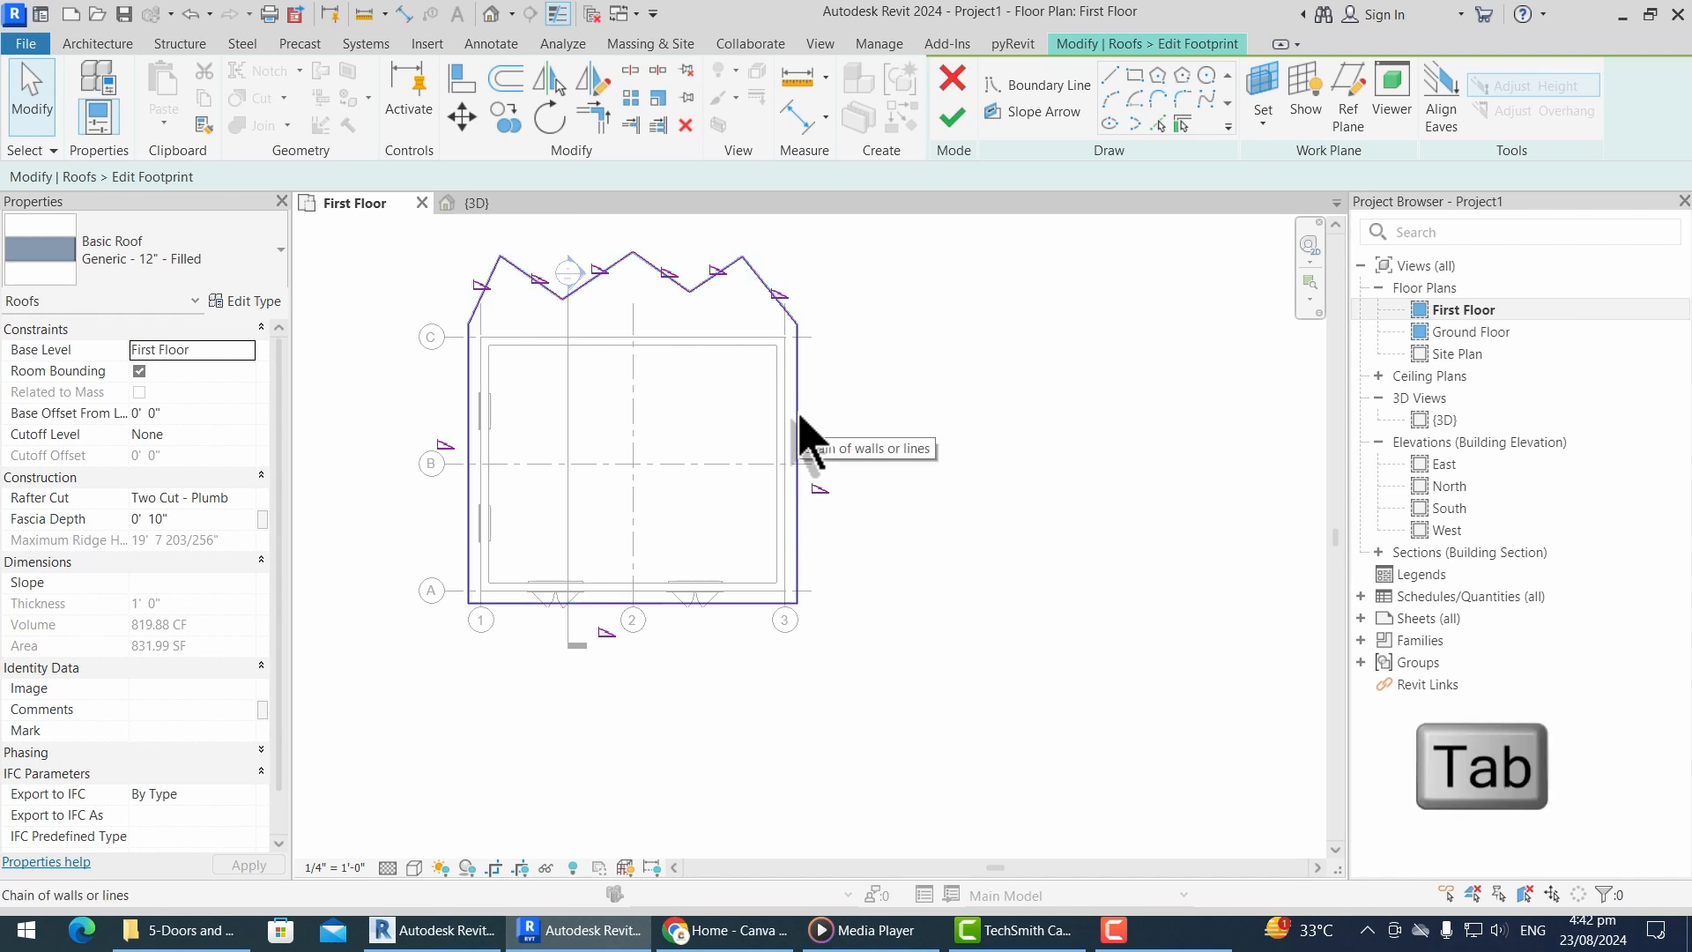
click(800, 417)
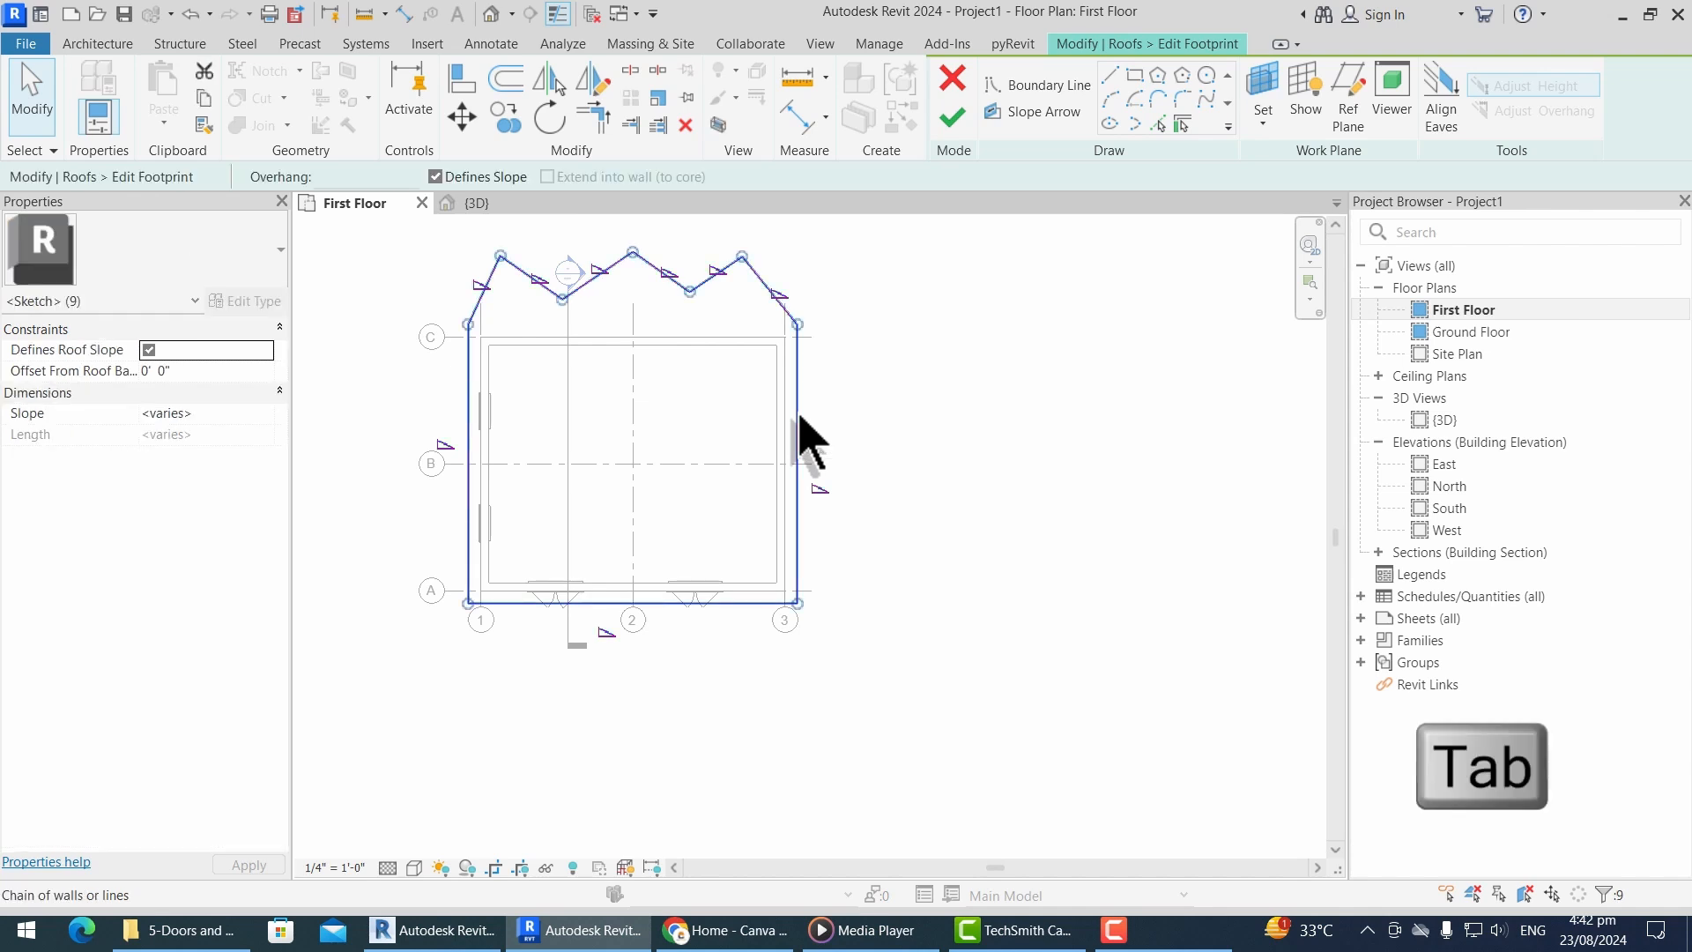
click(210, 414)
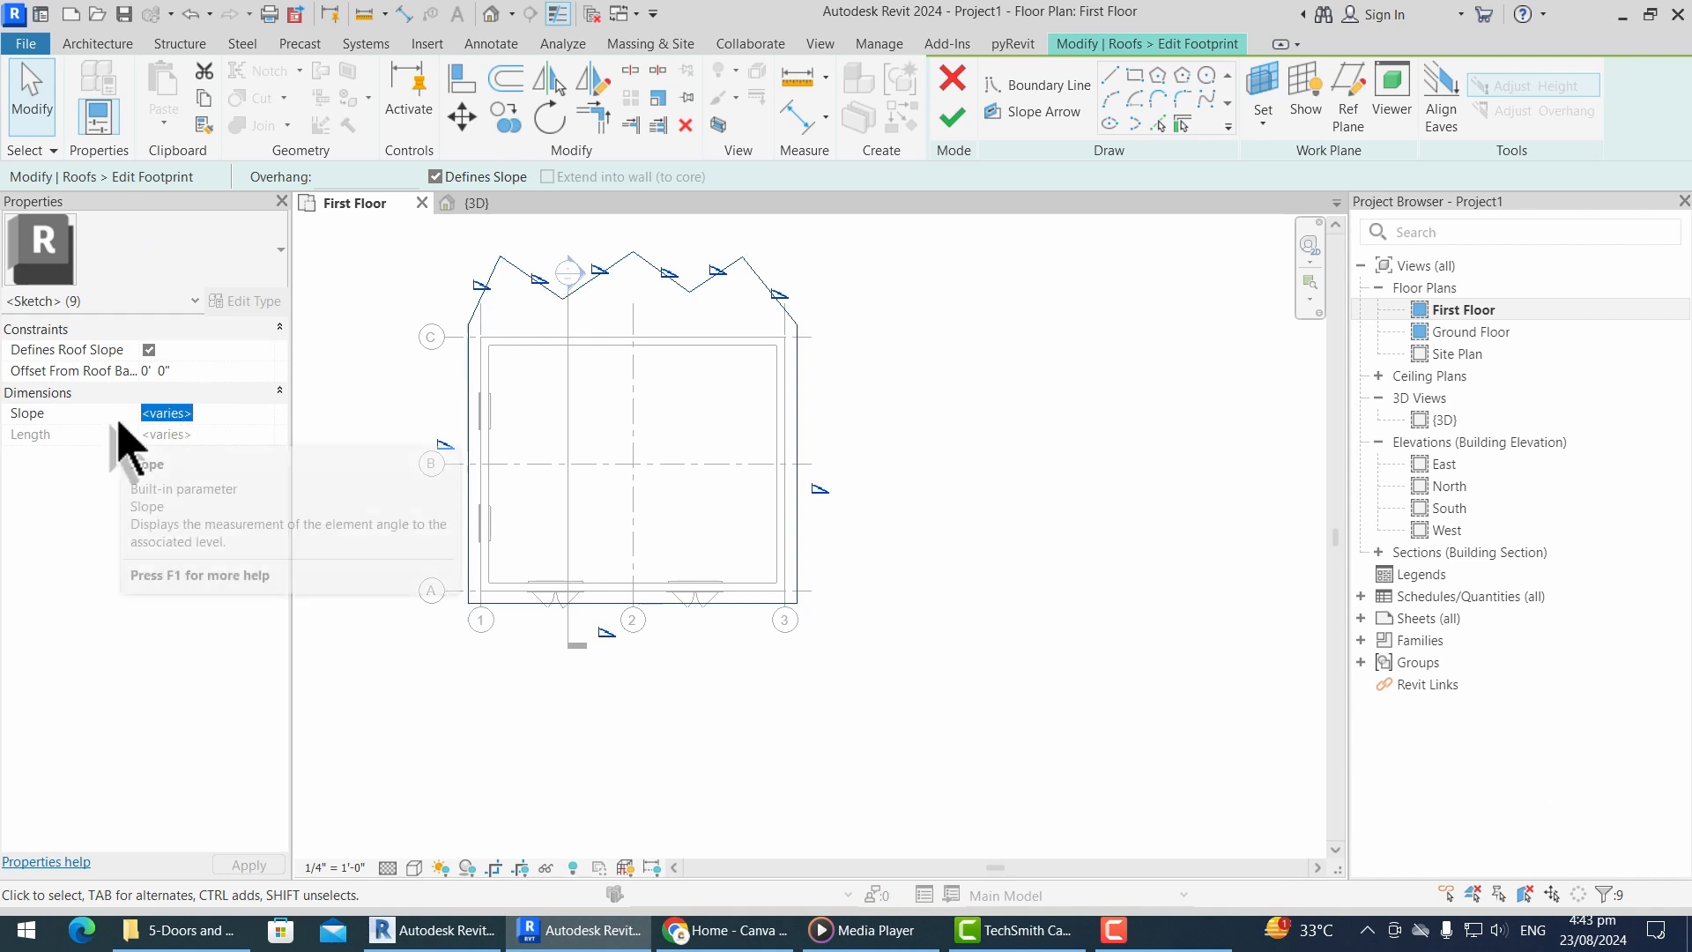
text(6/)
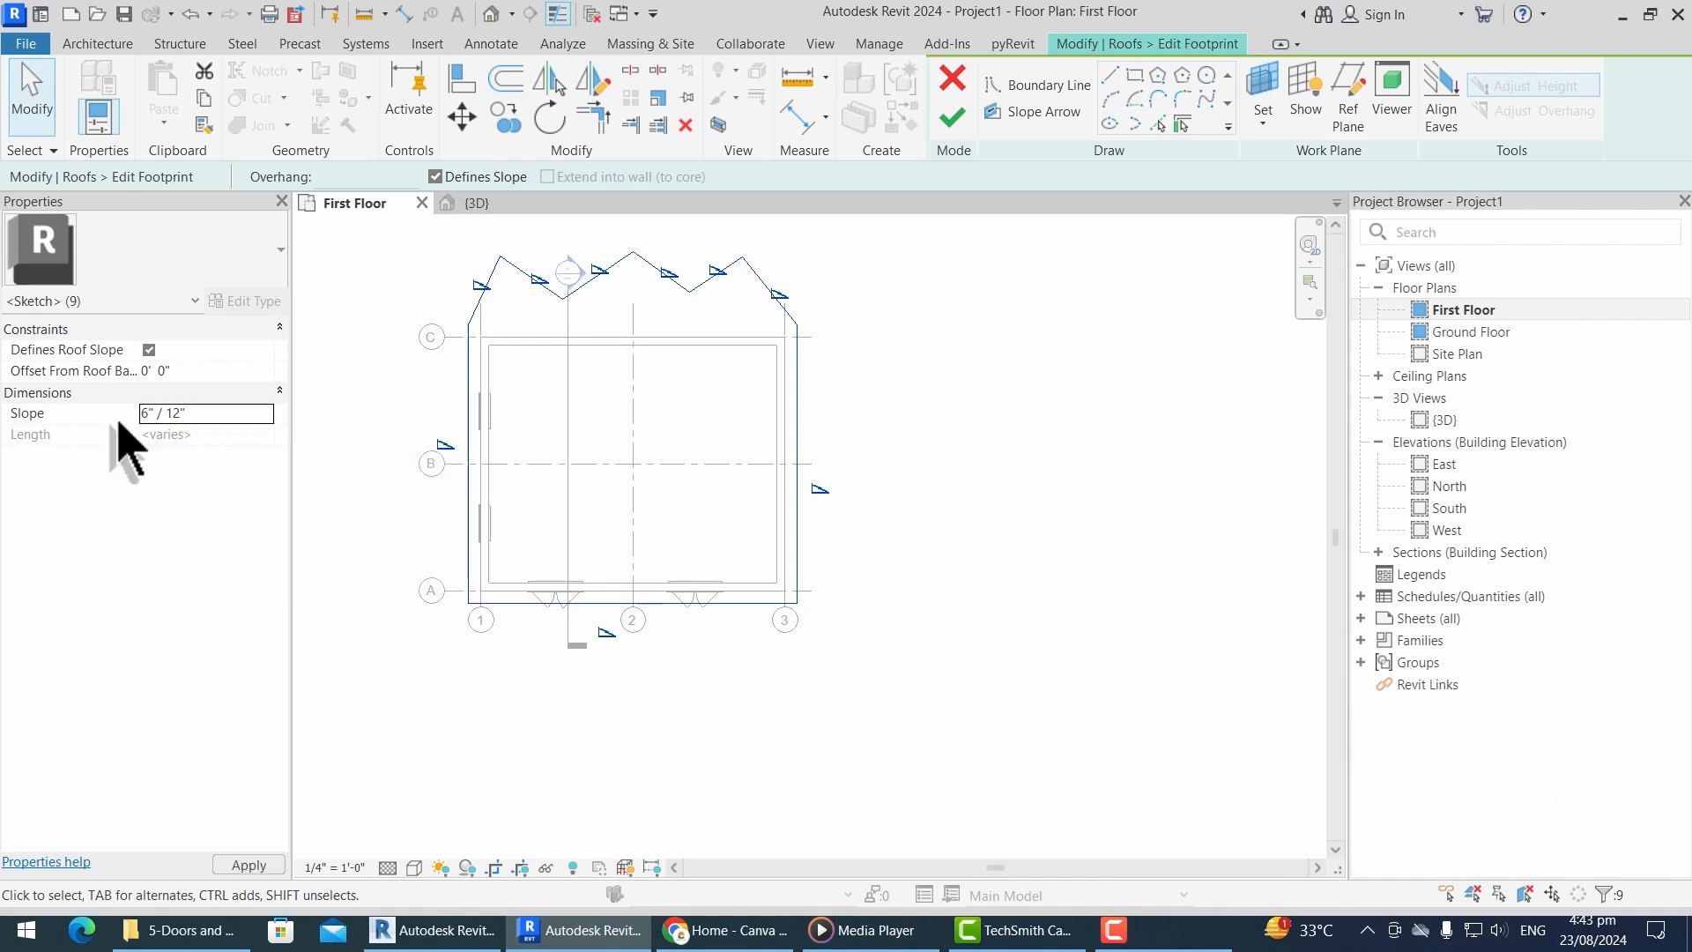
Step: Finish the roof footprint edit in the 3D view and deselect the roof
click(480, 203)
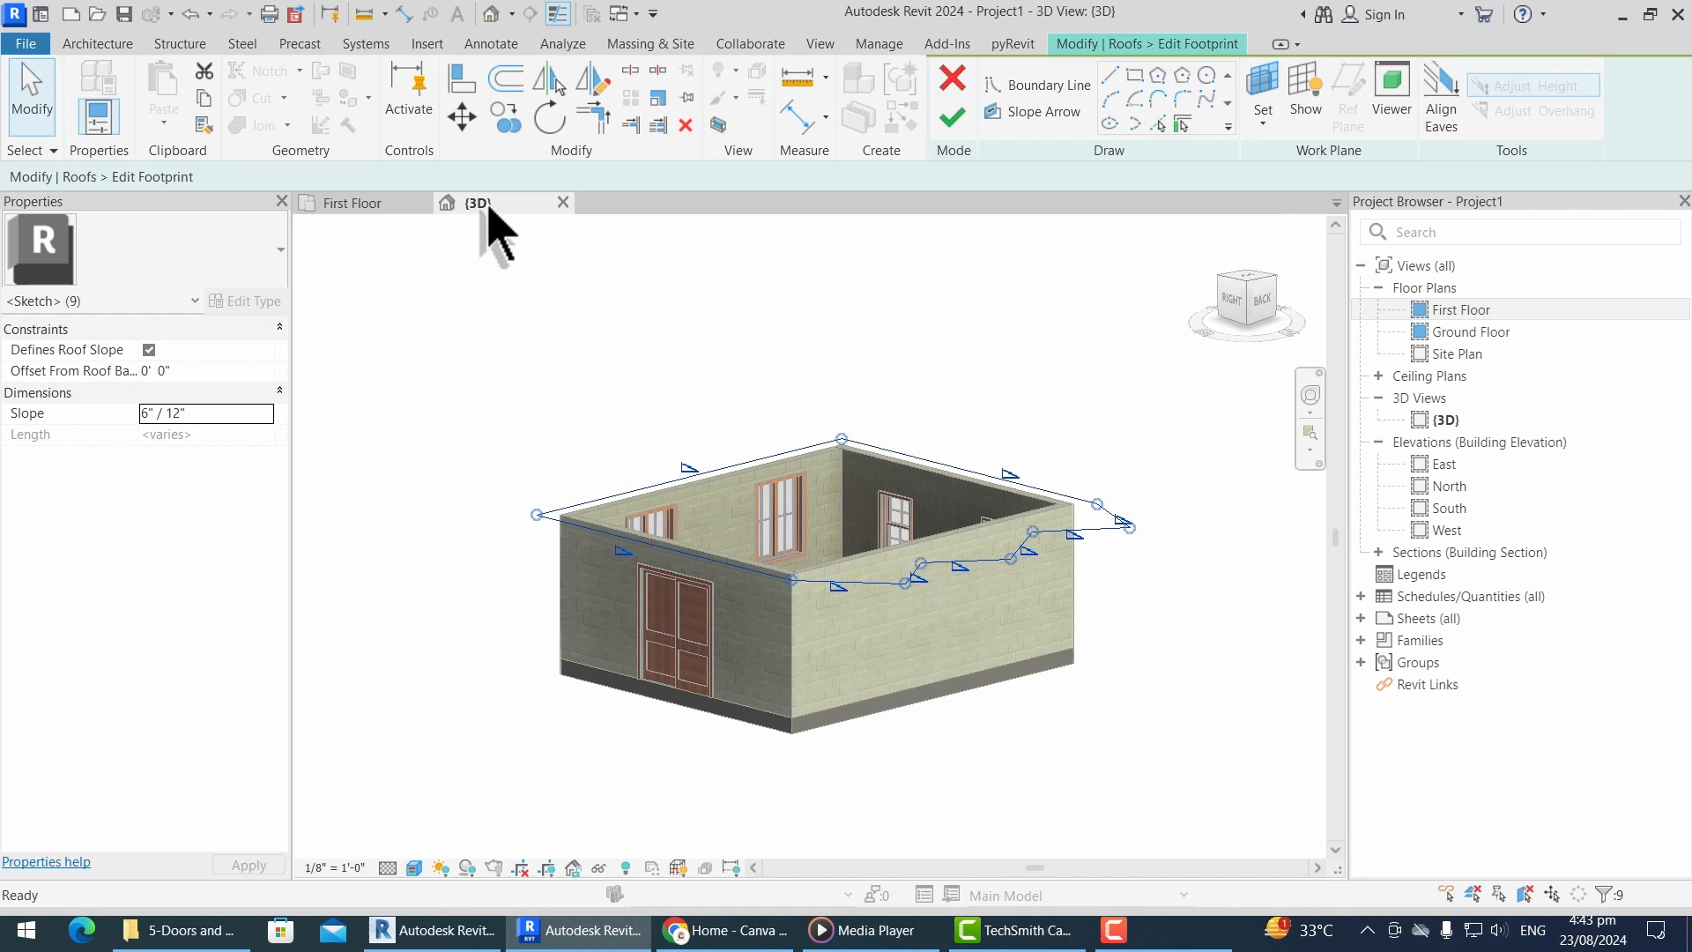
click(952, 123)
click(1028, 755)
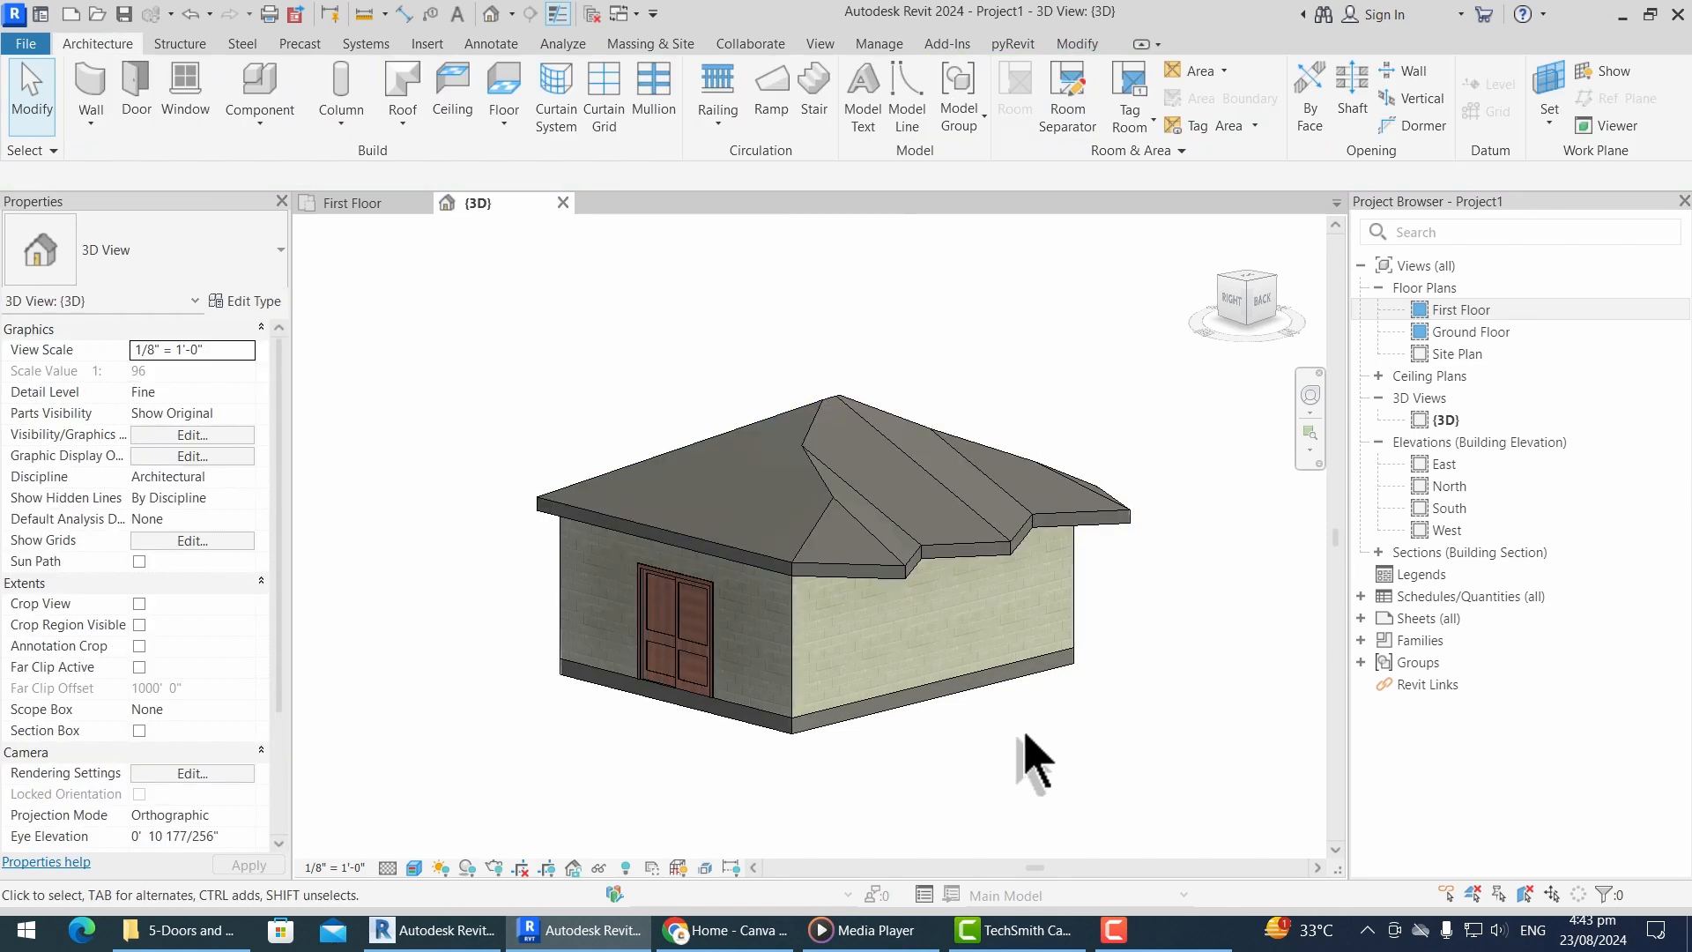
Step: Orbit around the sloped roof, and complete the open footprint edit from the 3D view
shift+middle_drag(1028, 755, 696, 745)
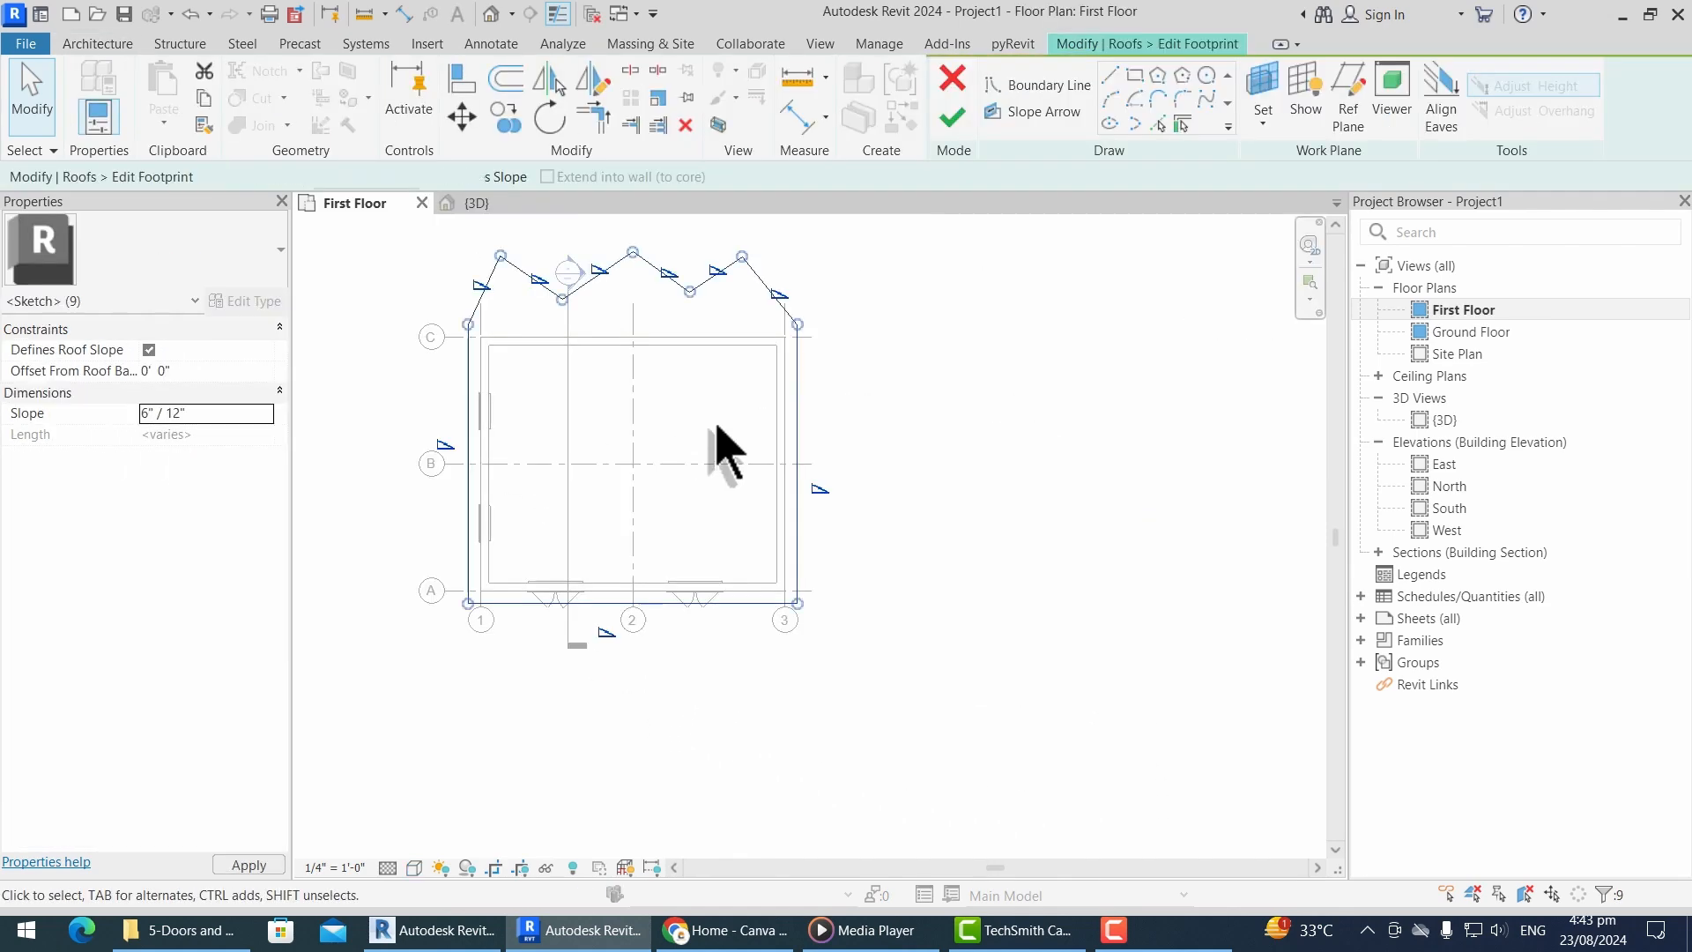
click(480, 203)
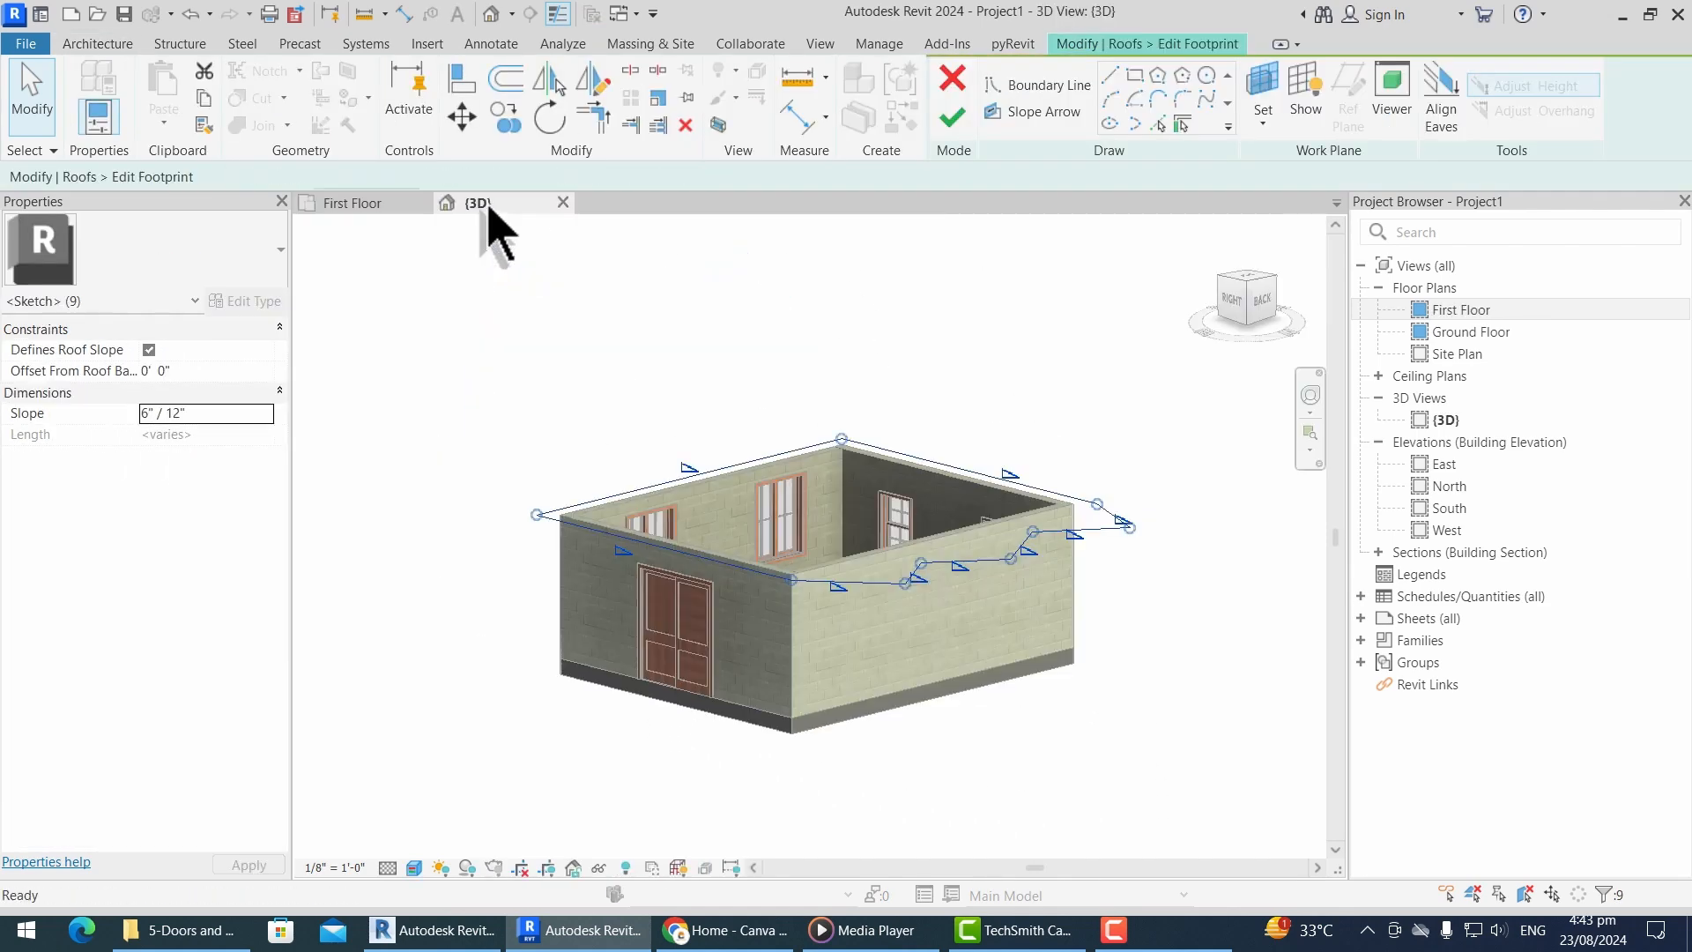
click(955, 125)
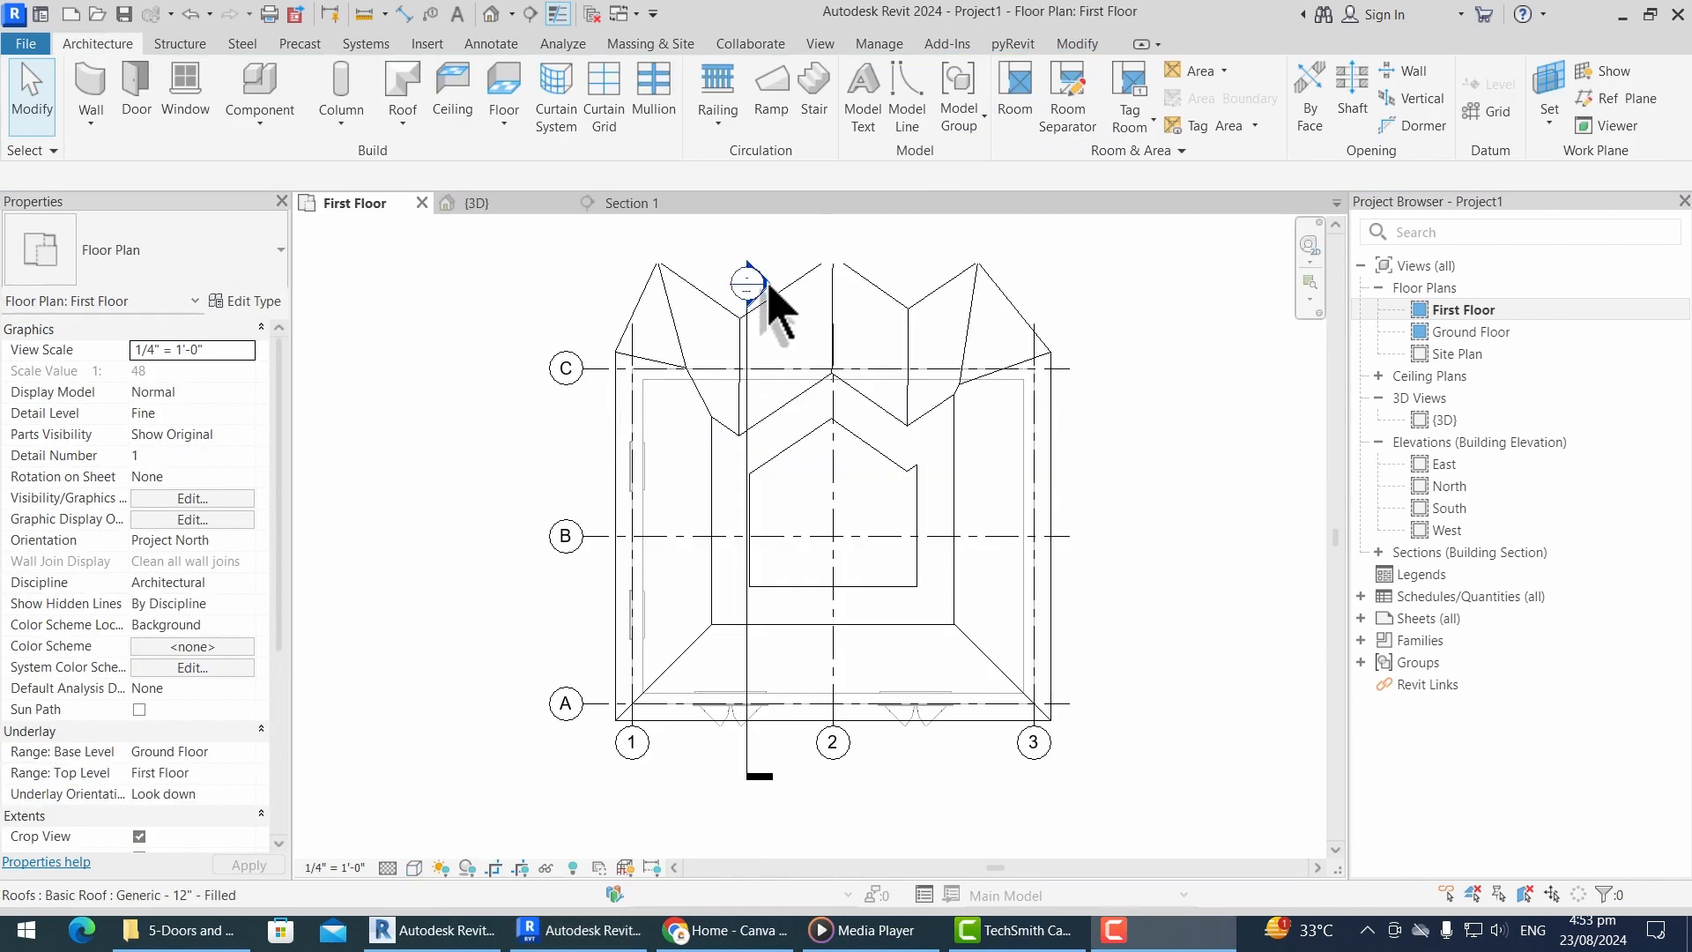
Step: Open the Section 1 view and attach the top of the wall at grid C to the roof
double_click(750, 284)
scroll(617, 617, up, 3)
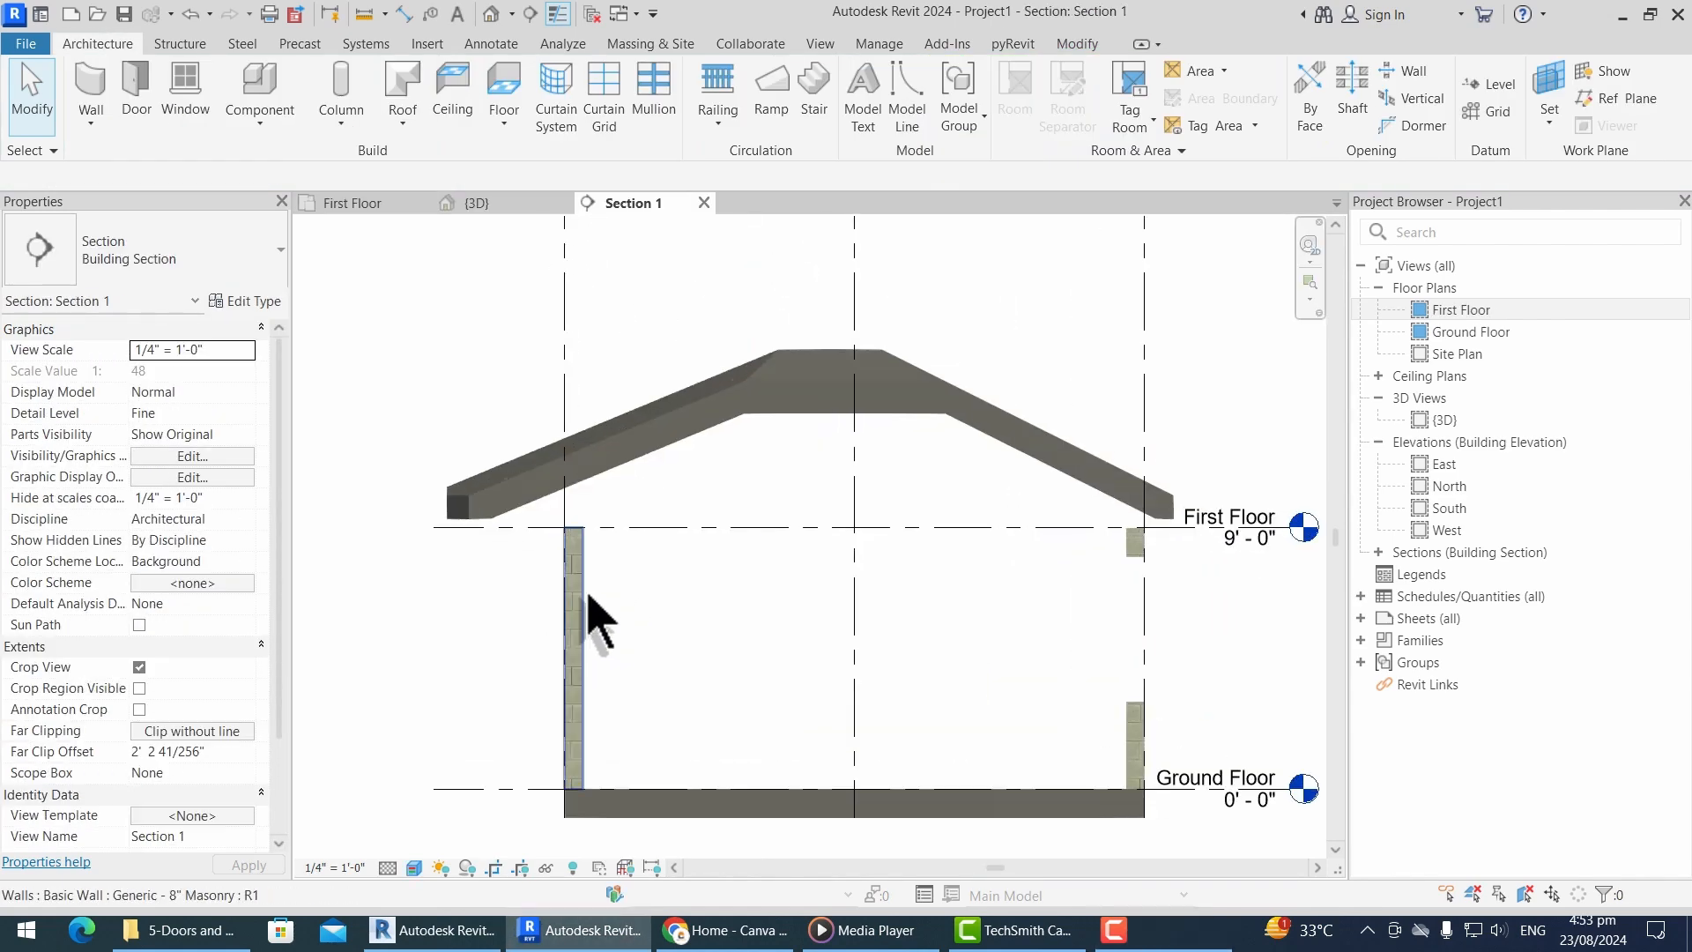
click(588, 598)
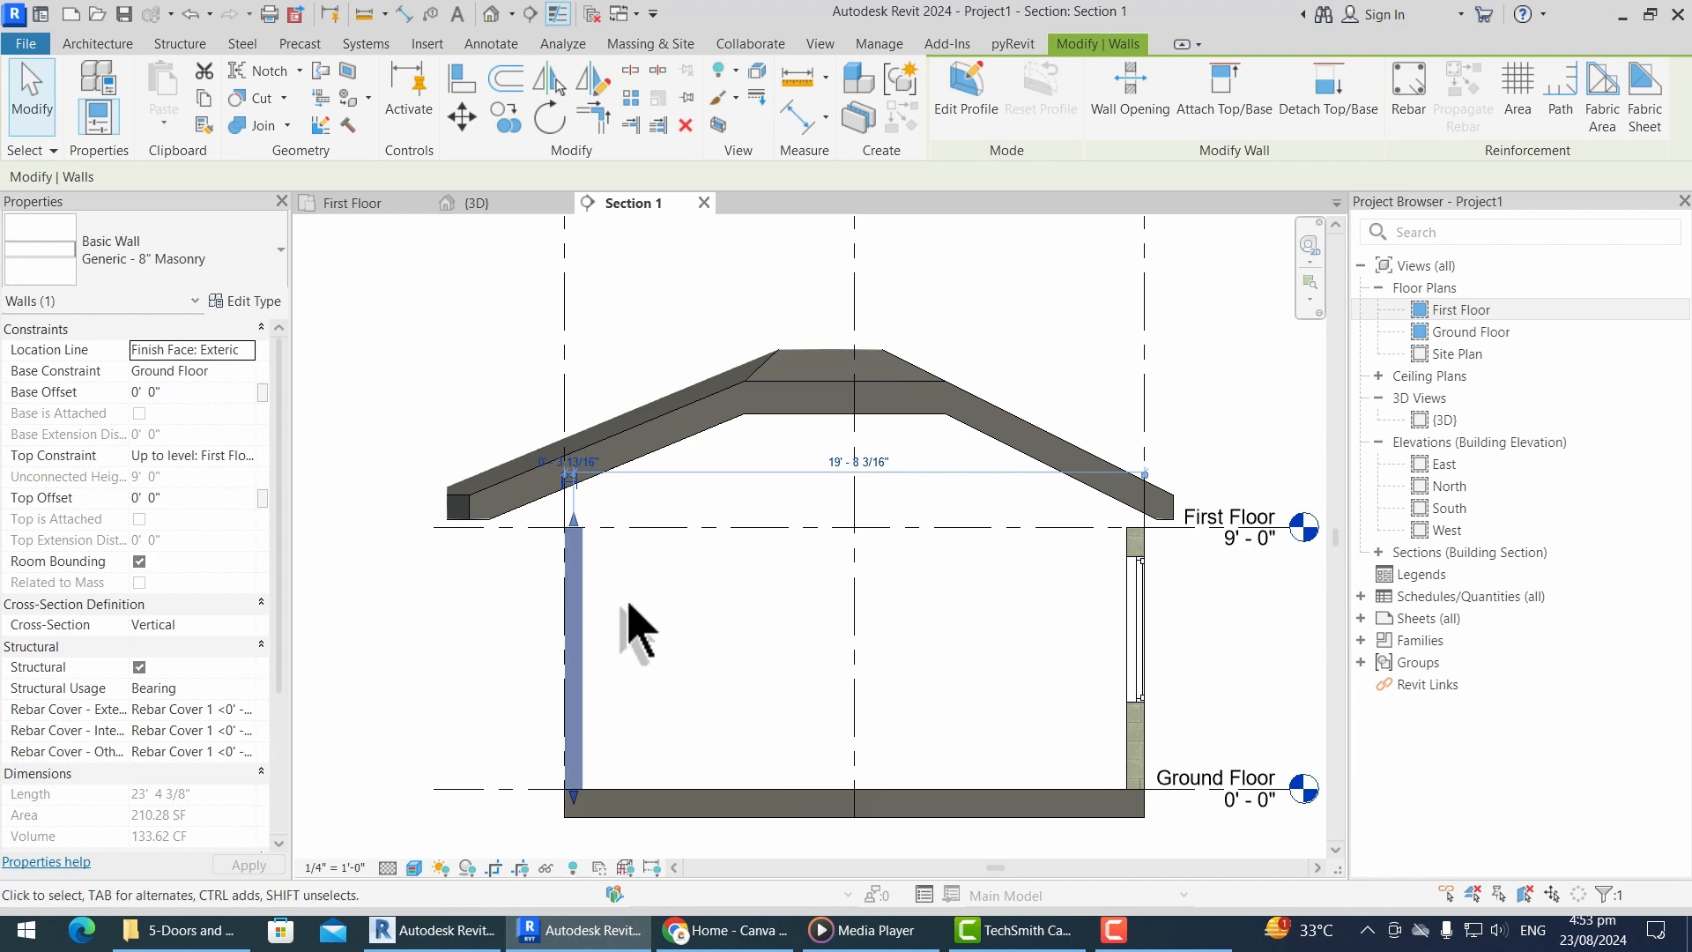
click(1234, 114)
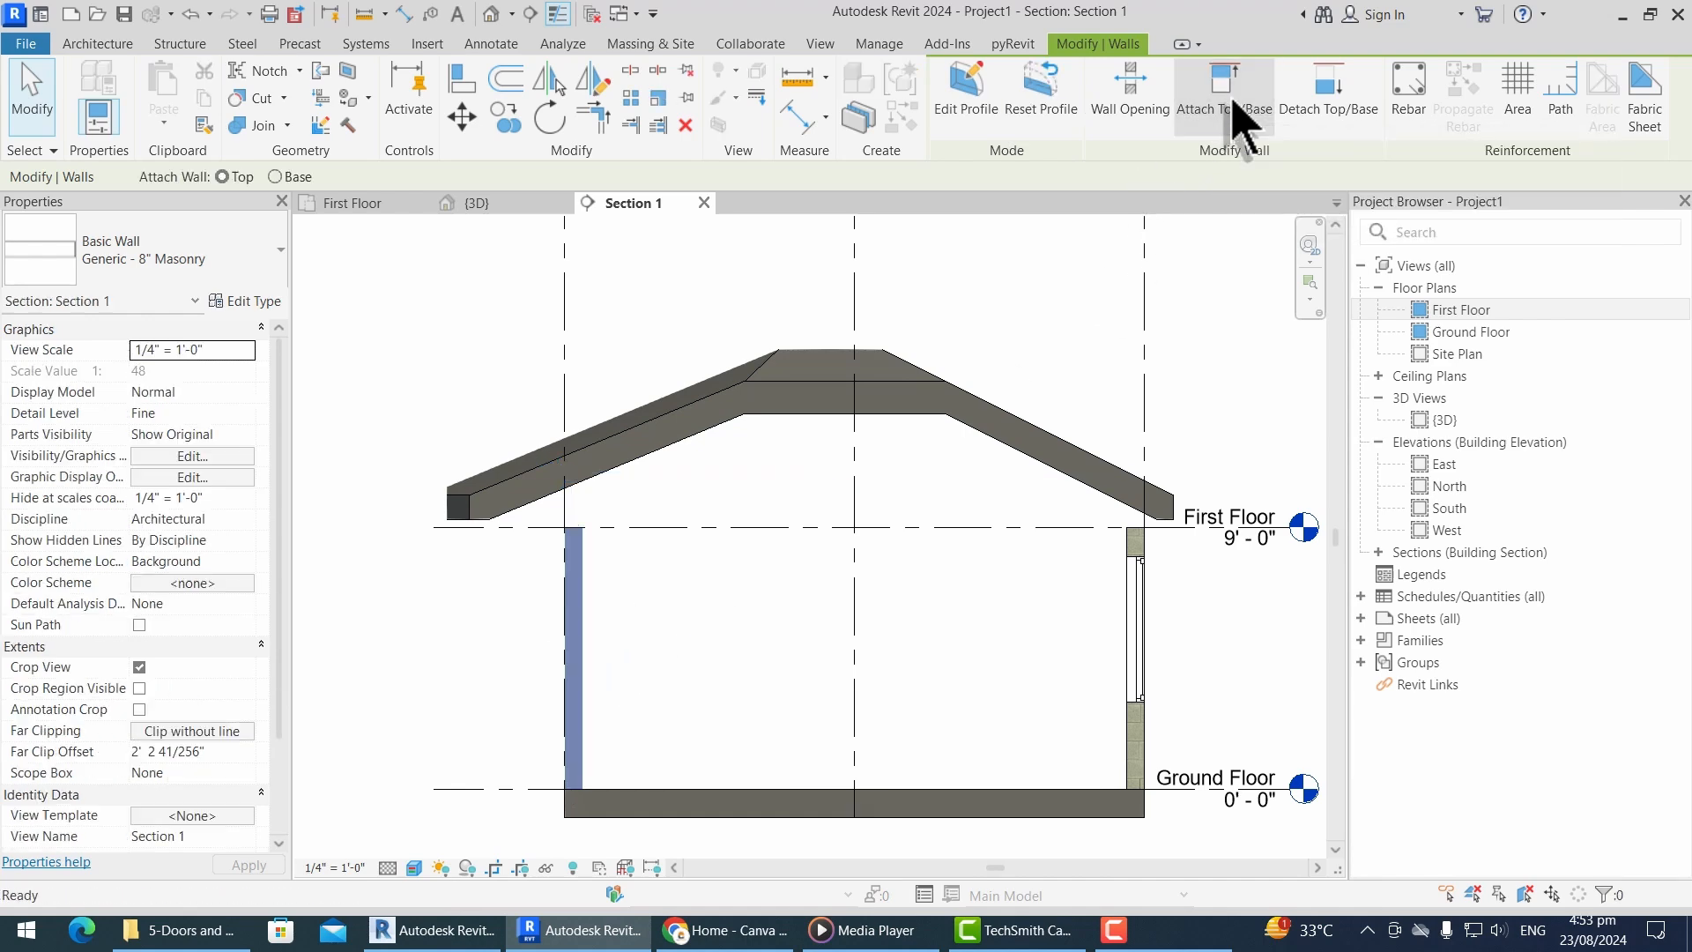
click(623, 493)
click(491, 378)
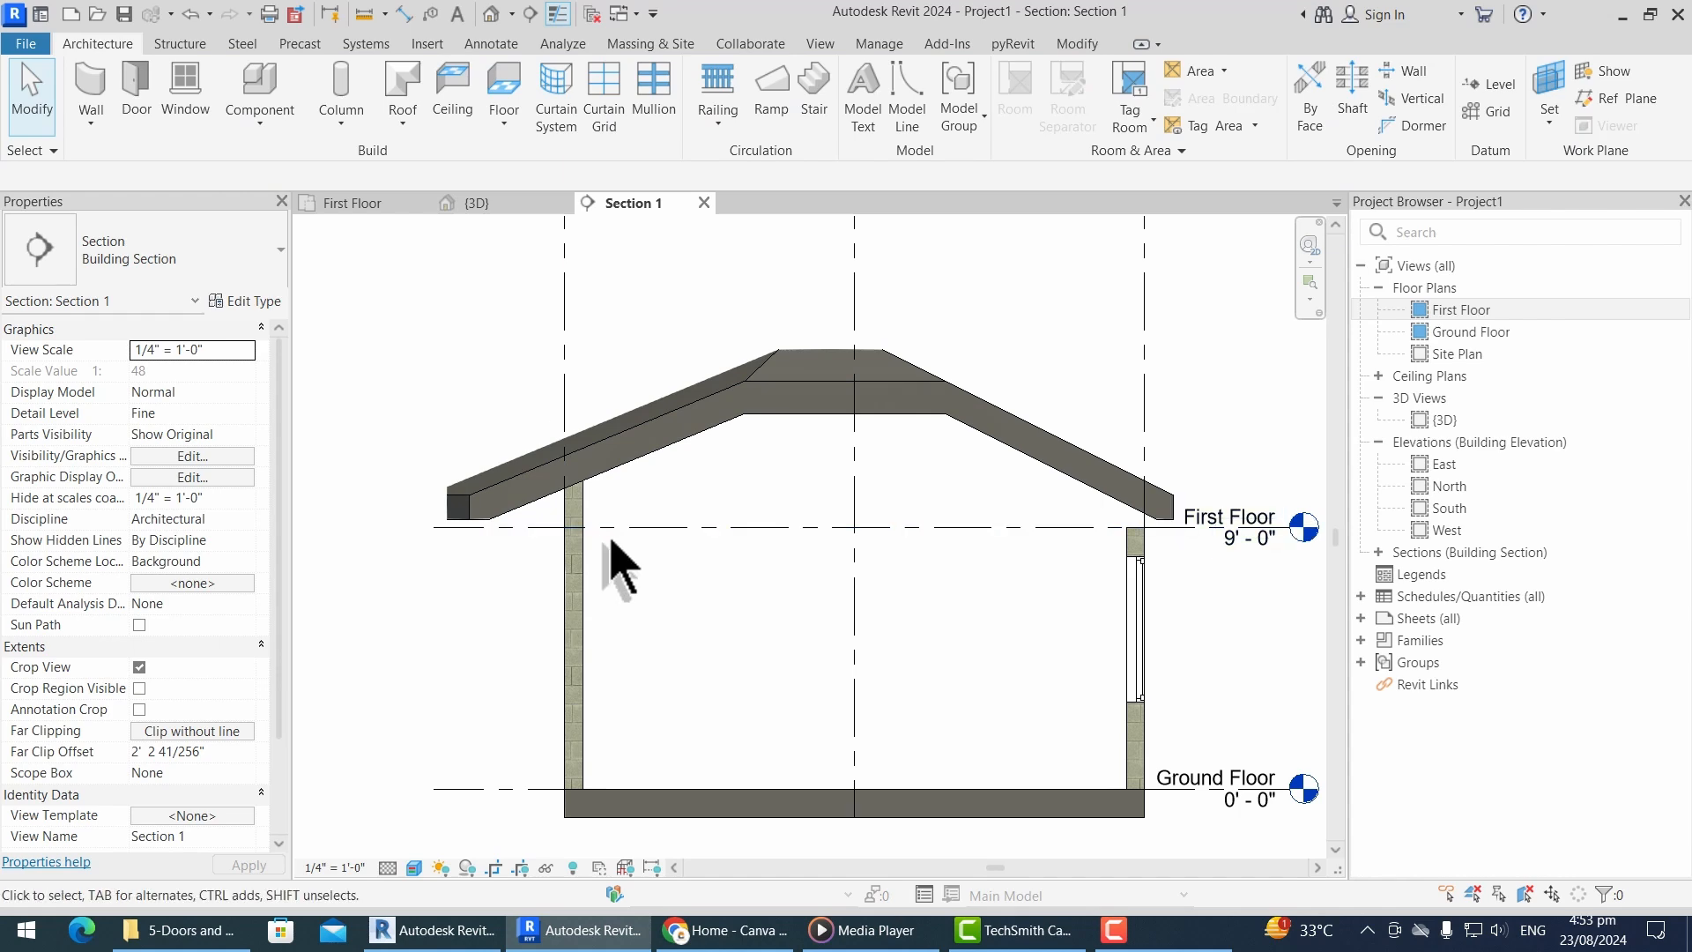
Step: Attach the top of the windowed wall at grid A to the roof in the section view
scroll(948, 539, down, 2)
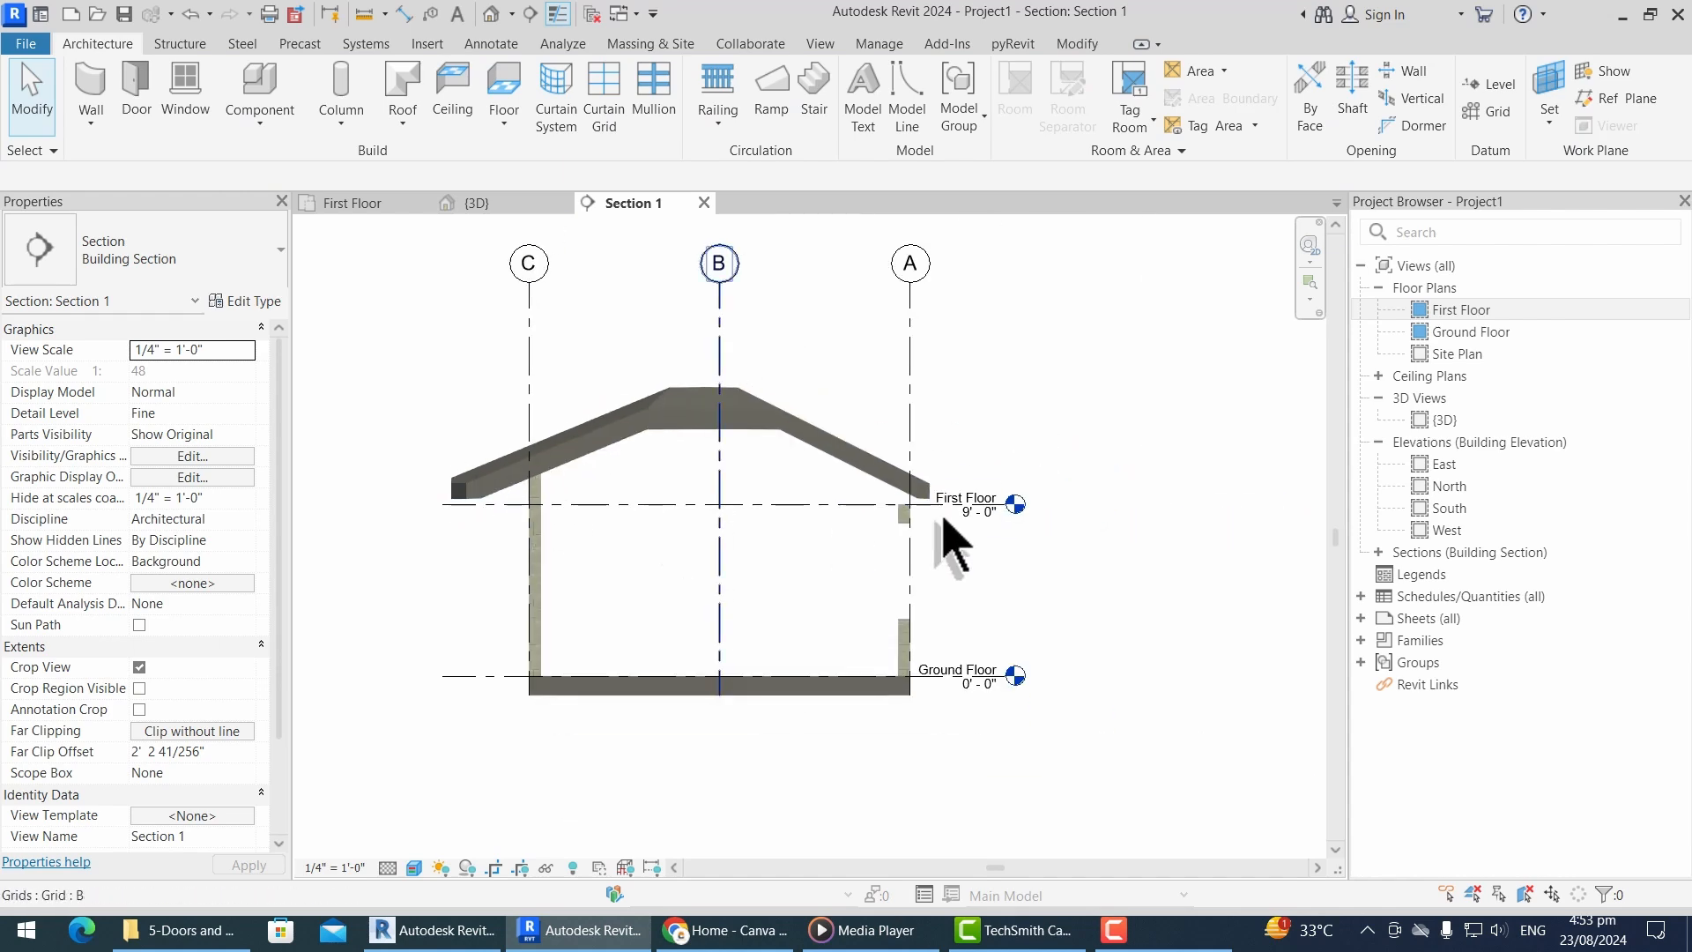
scroll(870, 534, up, 4)
click(871, 538)
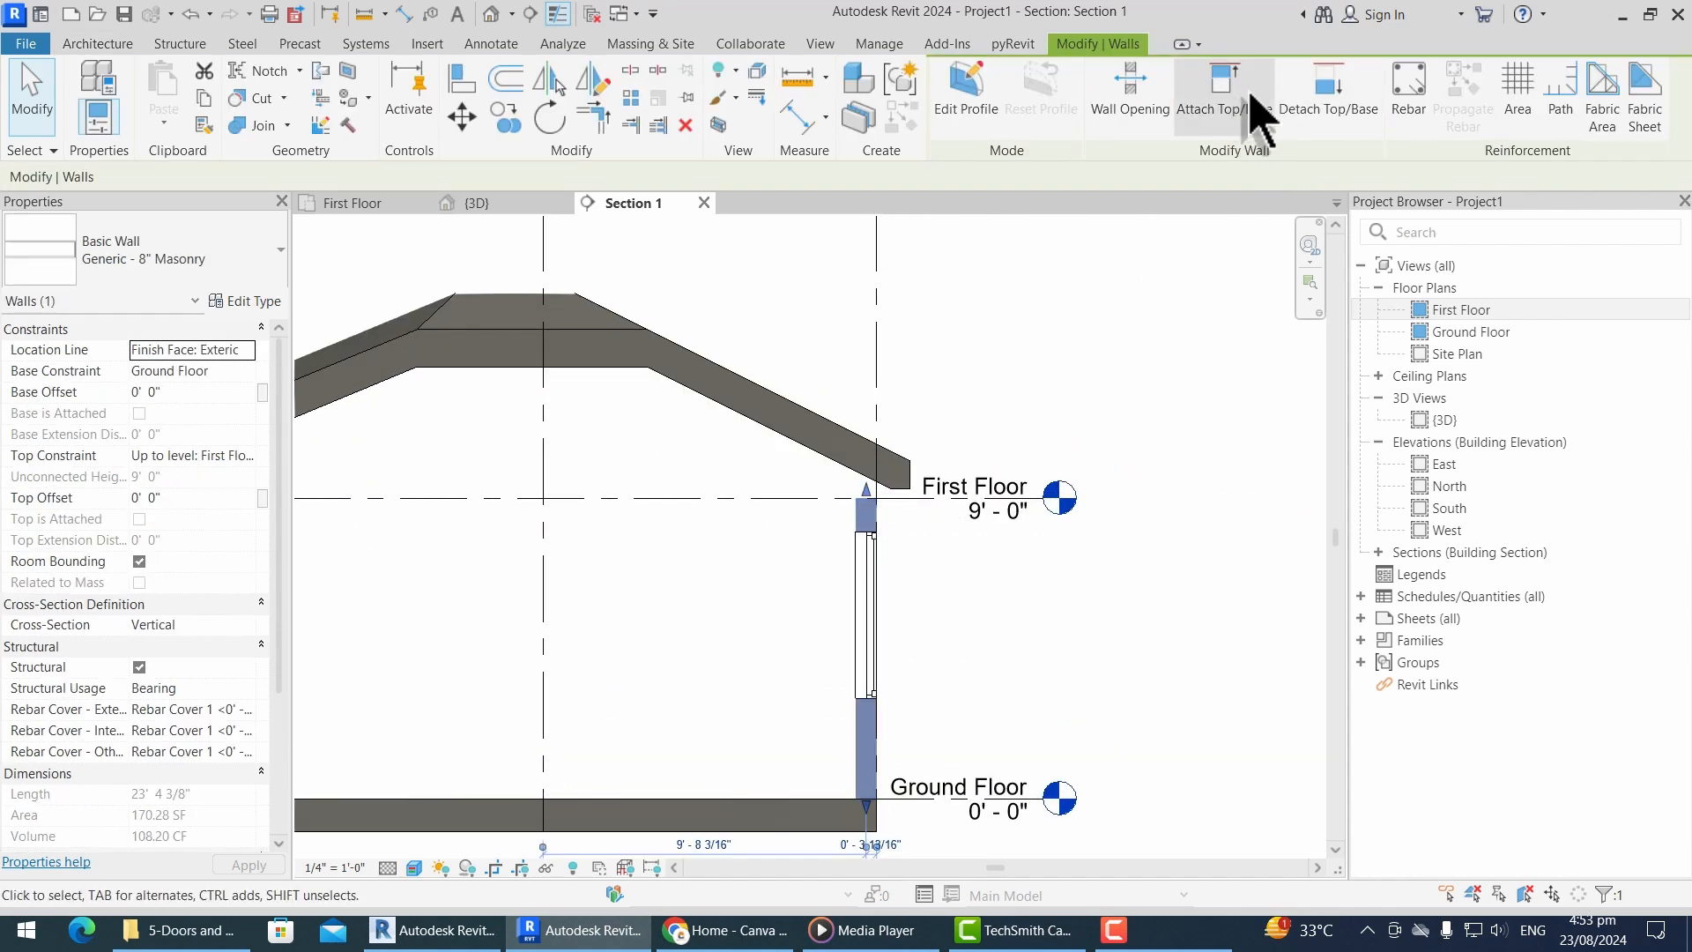
click(1236, 132)
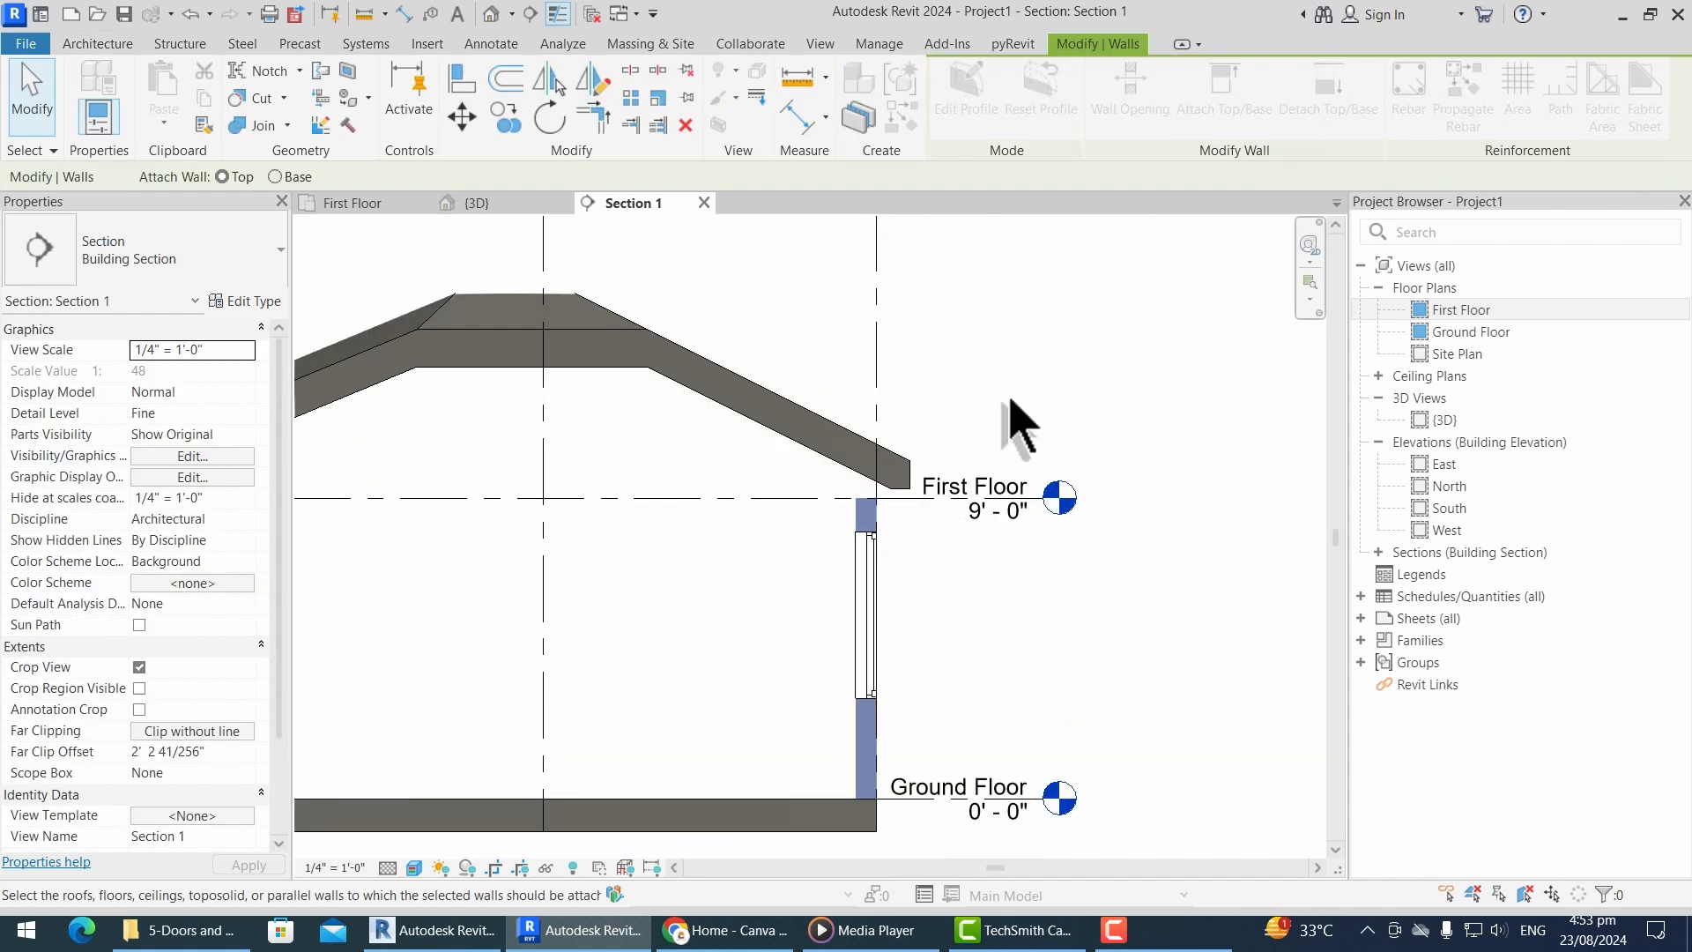
click(851, 492)
key(Escape)
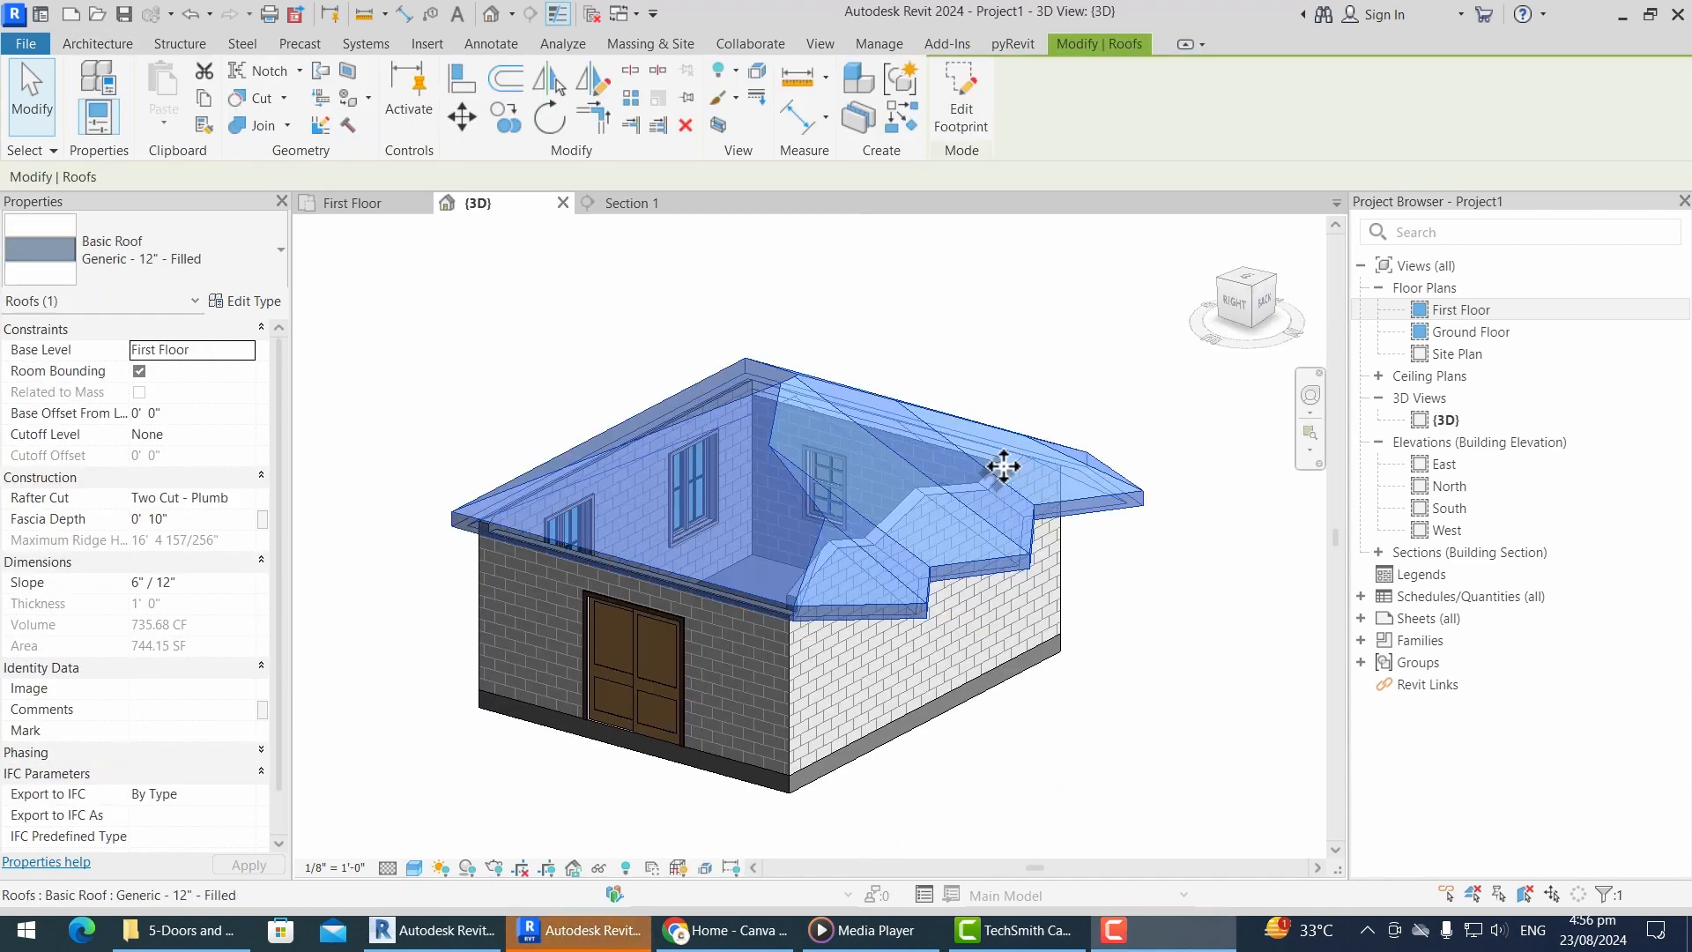
Step: Reopen the roof's footprint in the First Floor plan and set the slope of the whole boundary chain to 0" / 12"
click(961, 107)
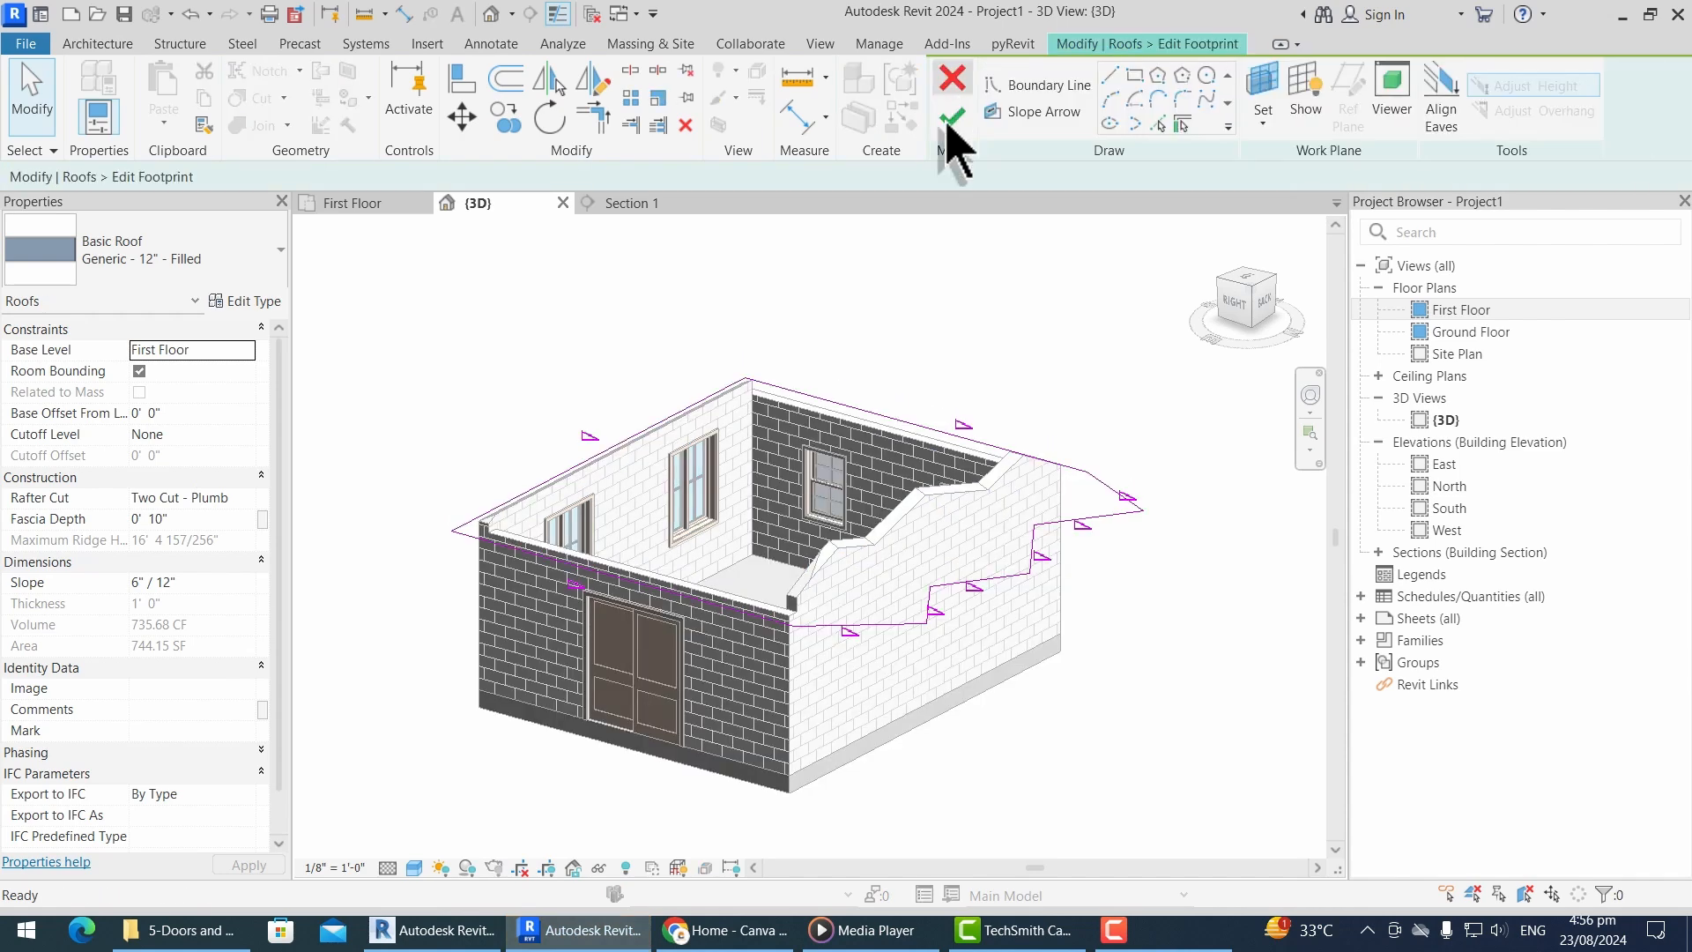
click(363, 206)
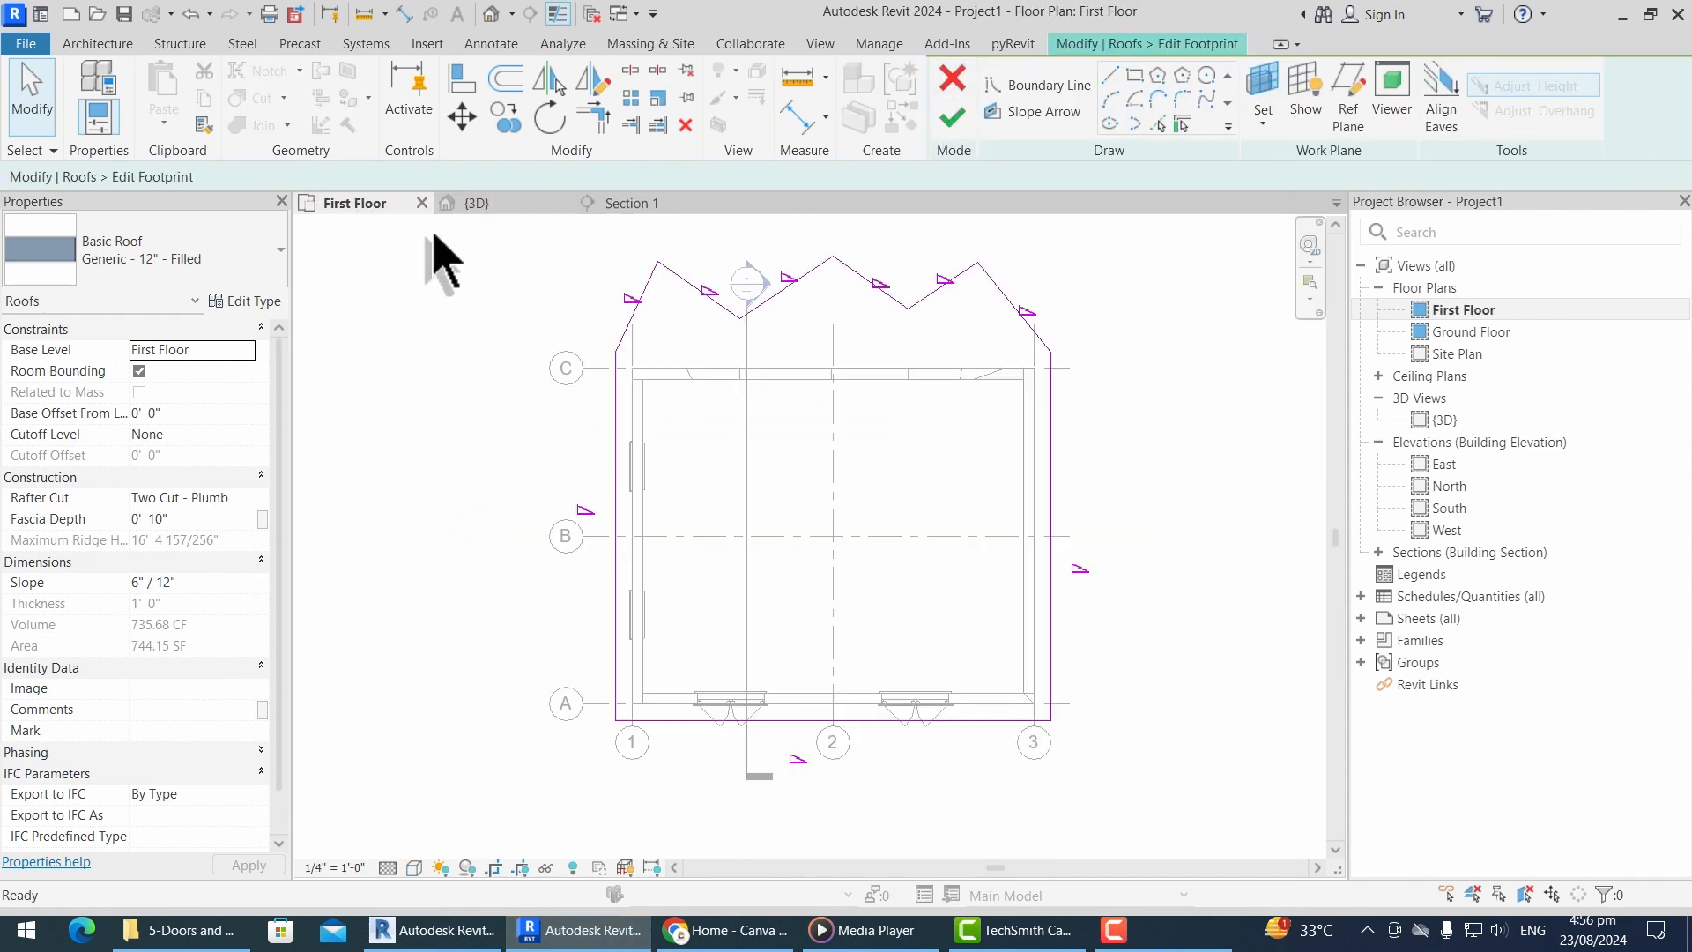
key(Tab)
click(1009, 304)
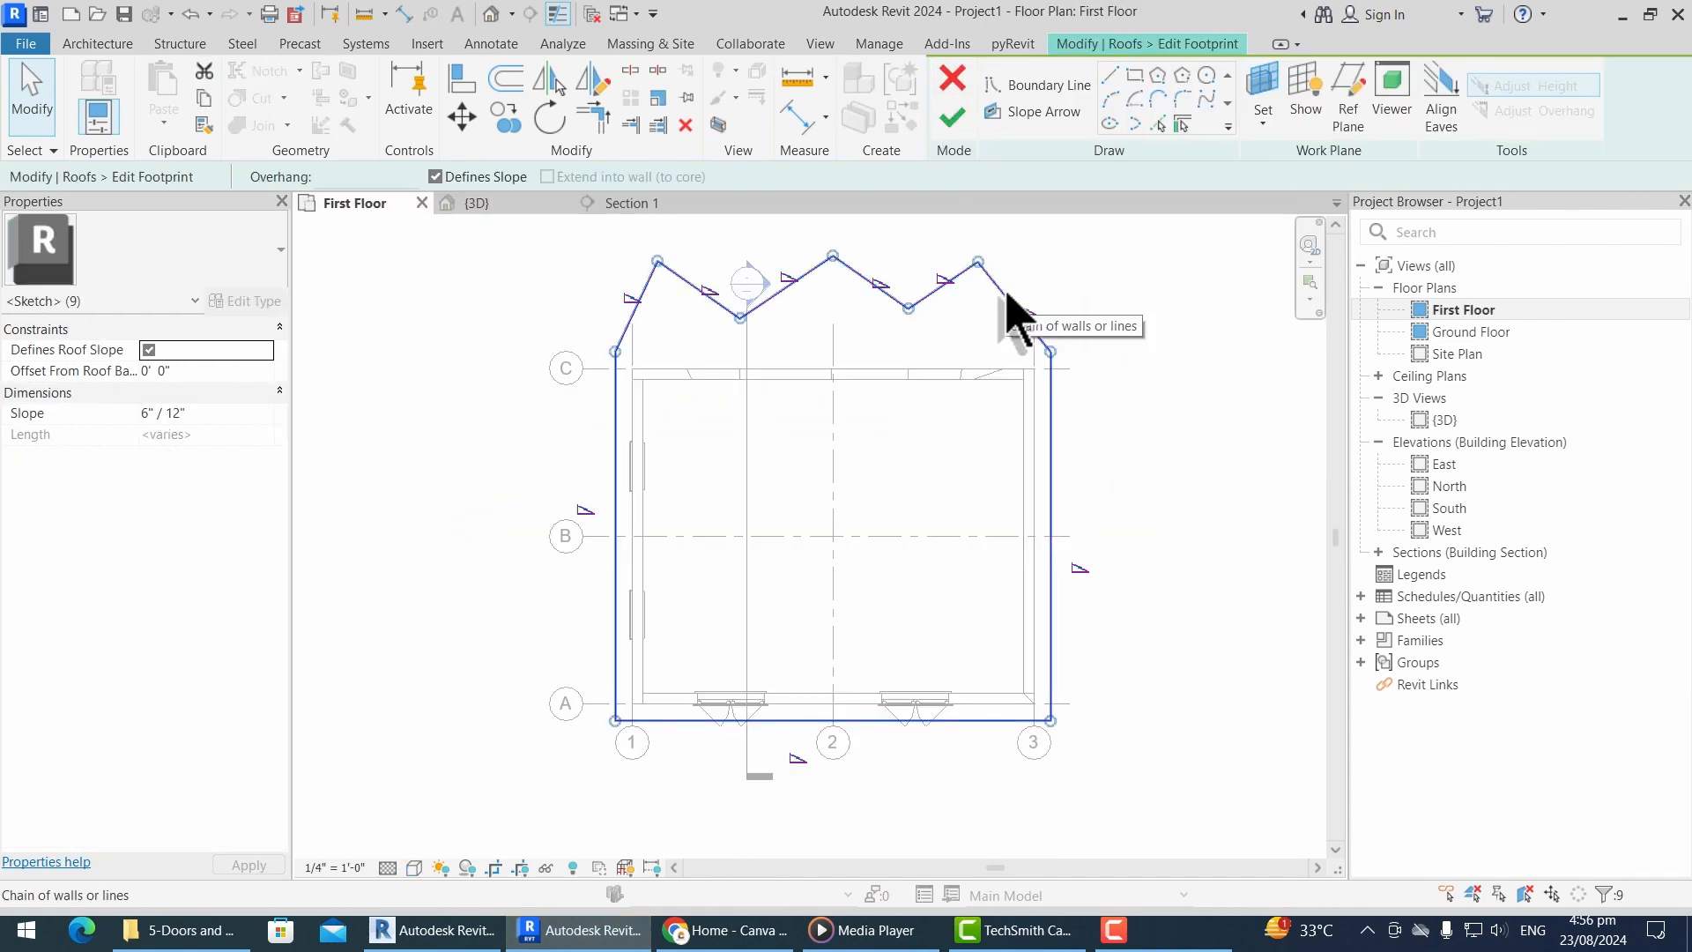
click(221, 413)
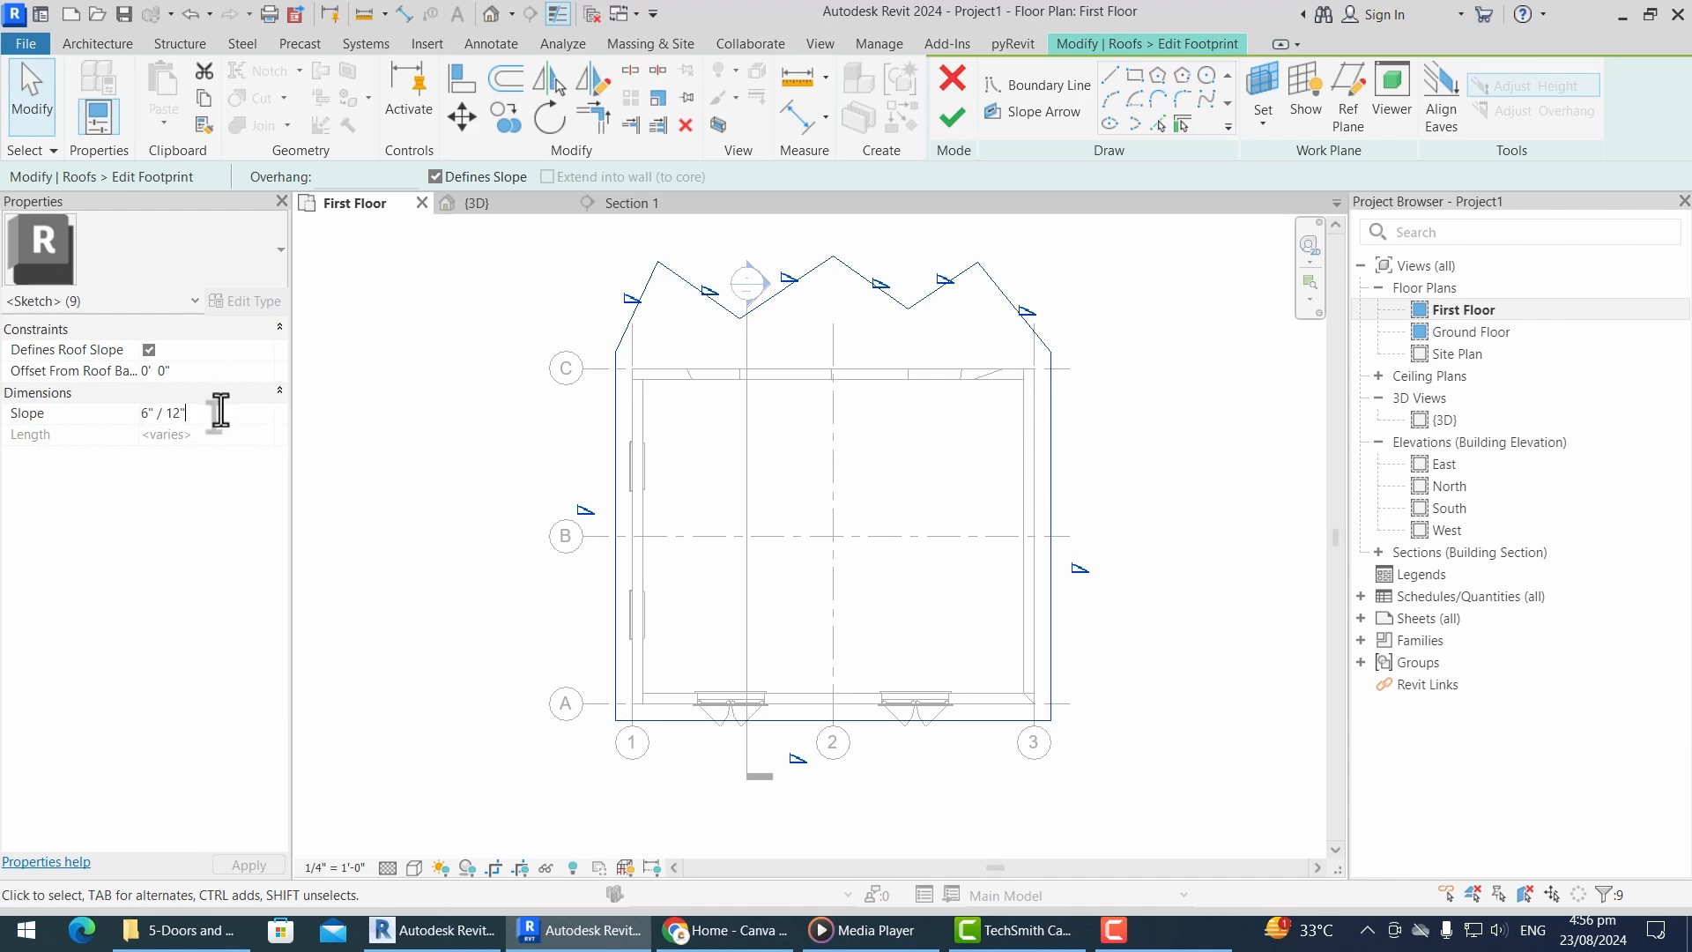
text(0)
click(411, 357)
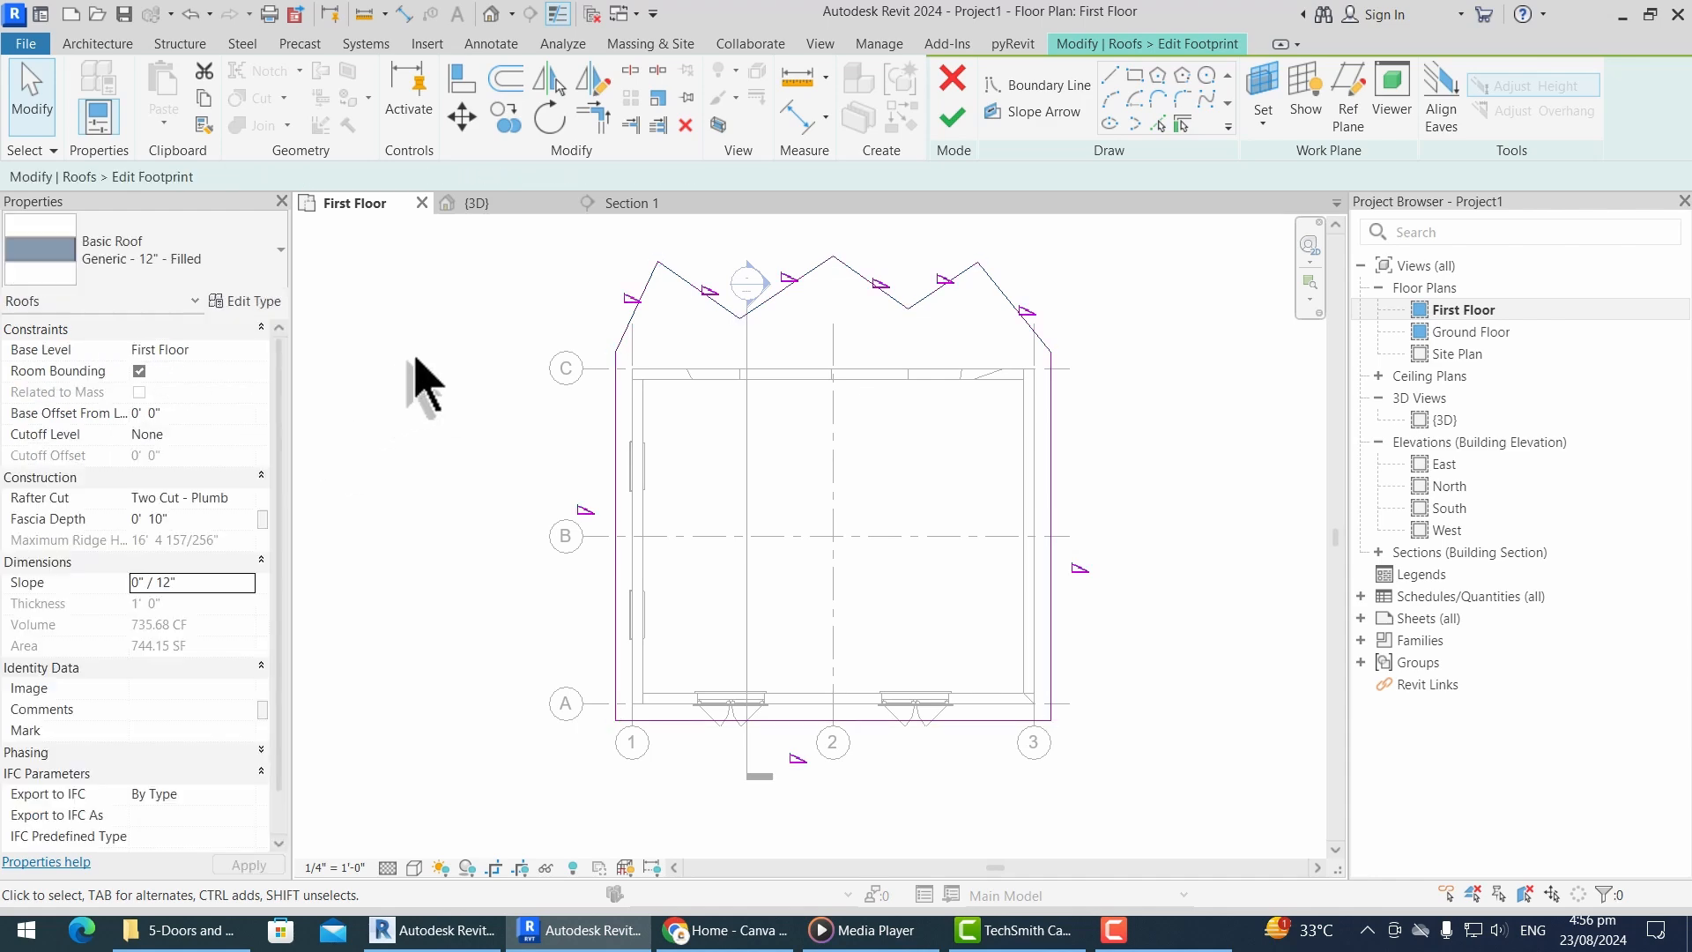
Step: Finish the footprint edit, deselect the roof and inspect it in the 3D view
click(954, 117)
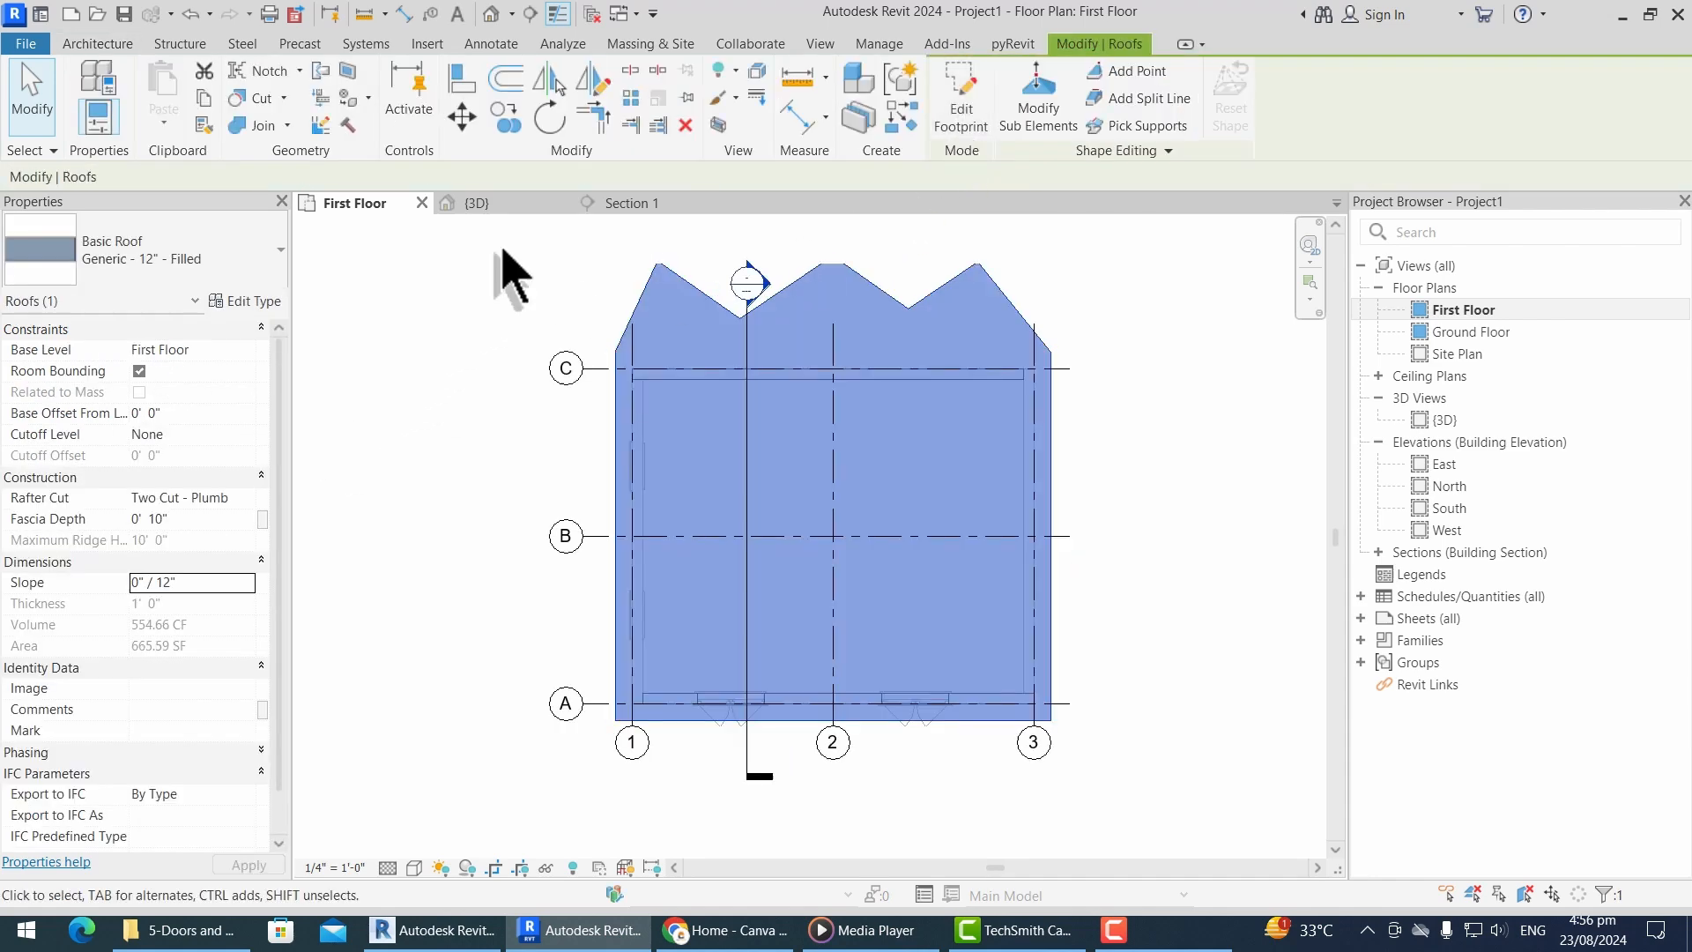
click(481, 203)
key(Escape)
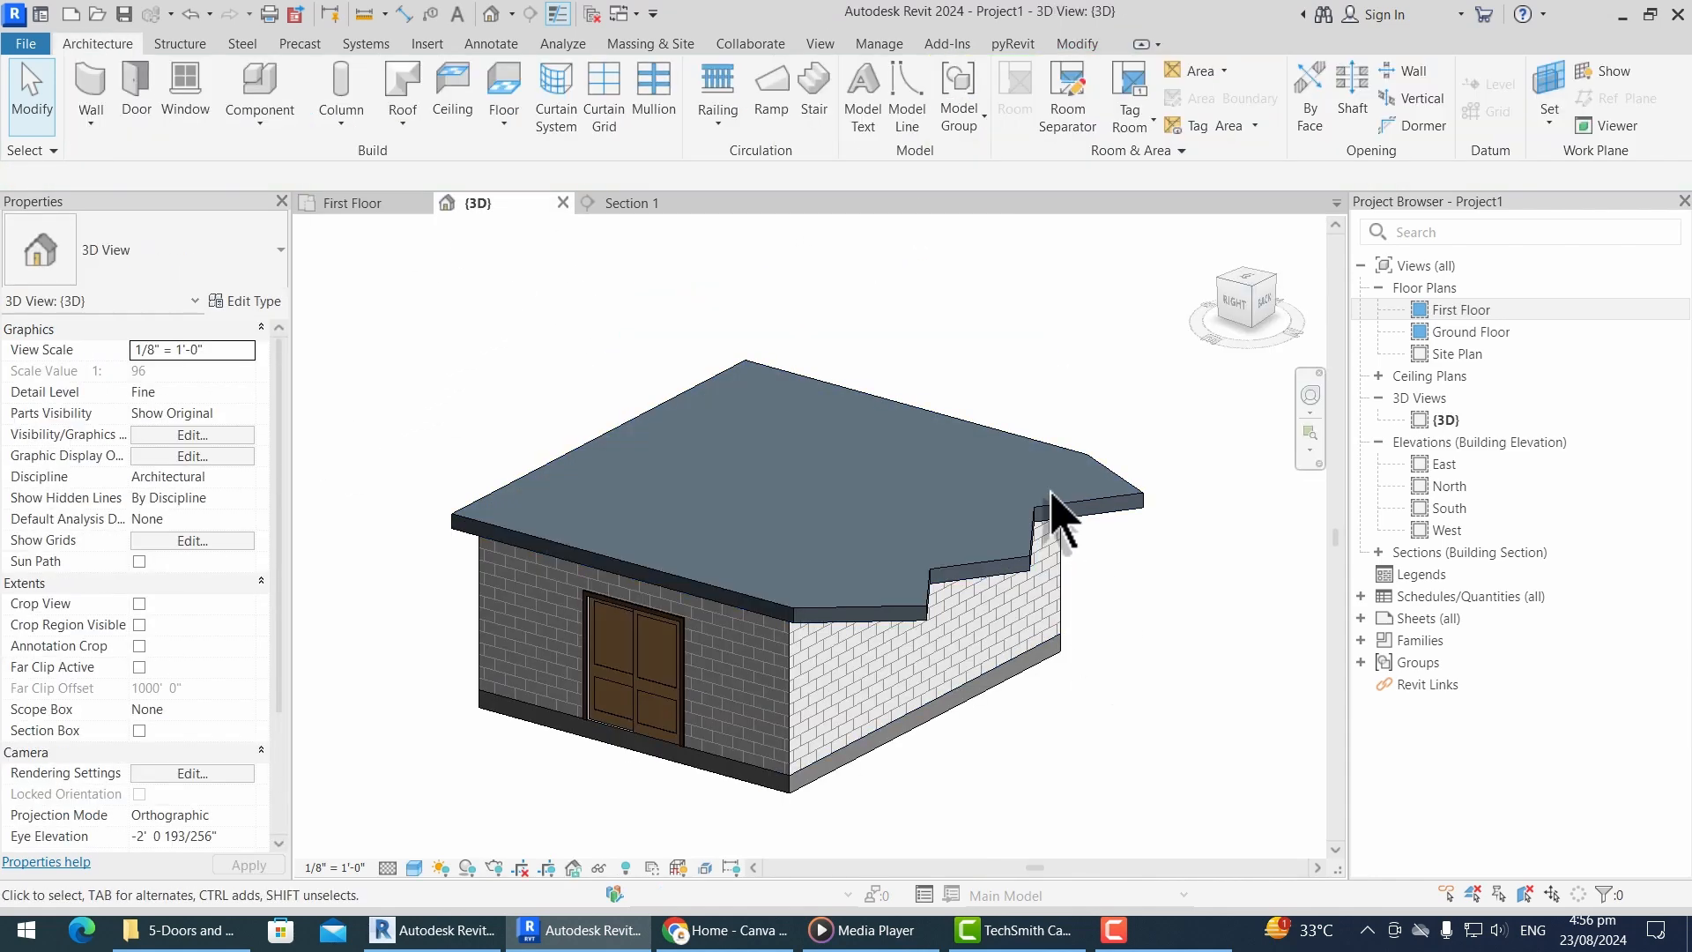
click(1121, 520)
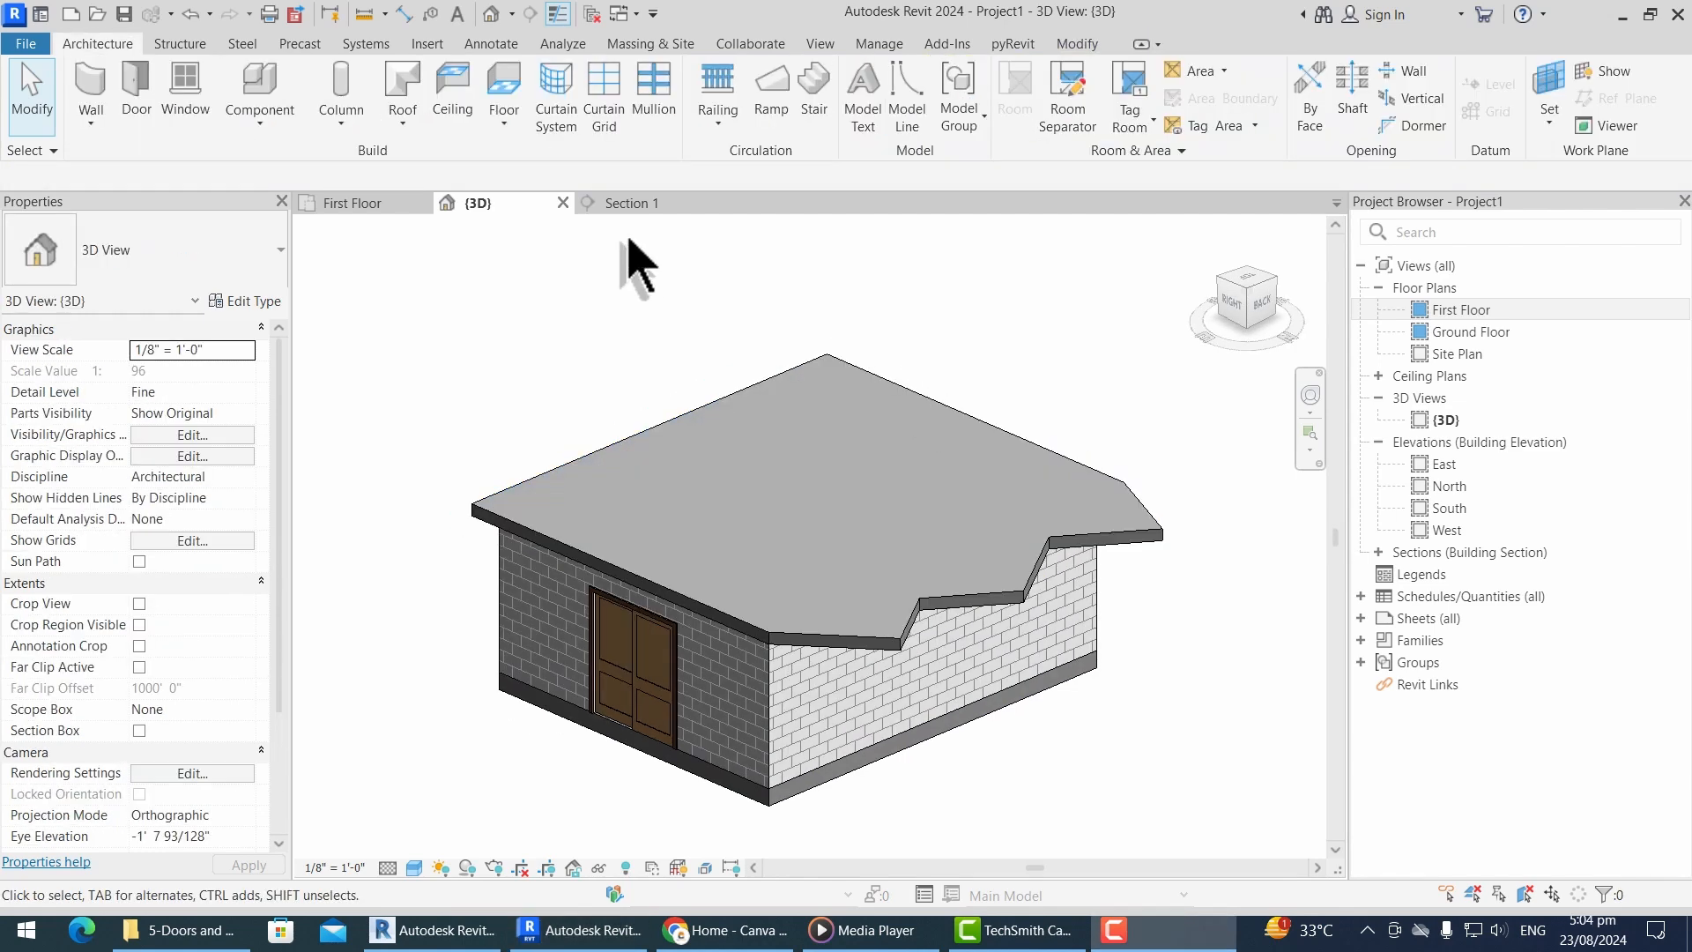
Step: Add a shape-editing point near the middle of the flat Wood Rafter 8" roof and set its elevation to 12'
click(914, 402)
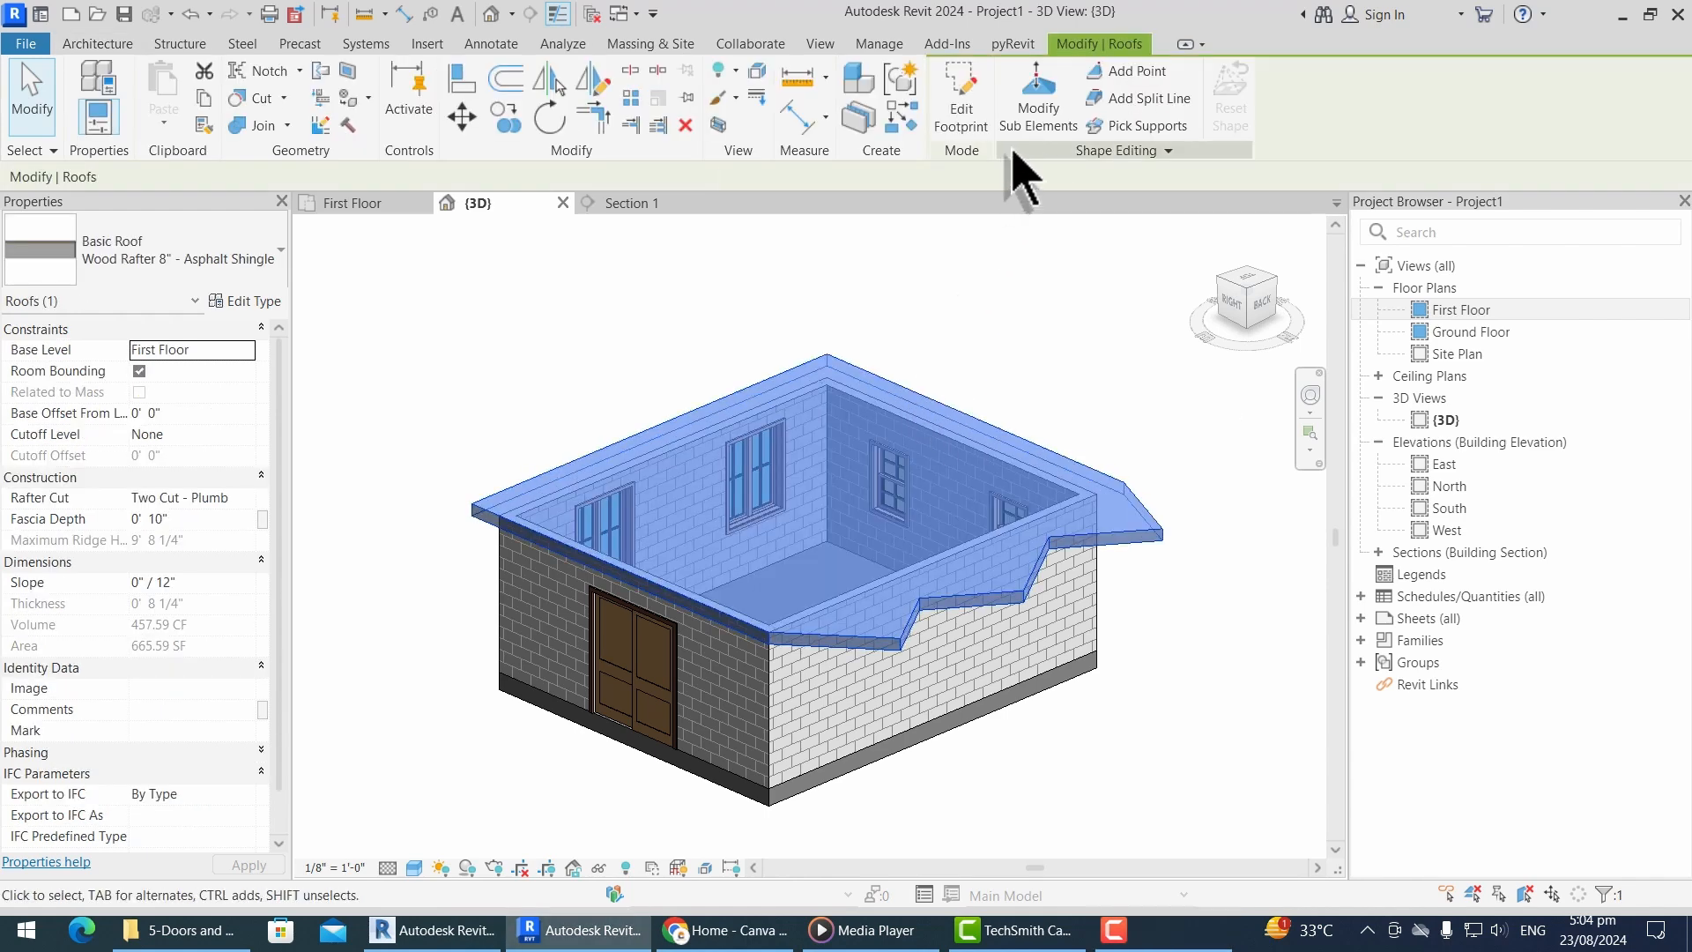
click(1128, 72)
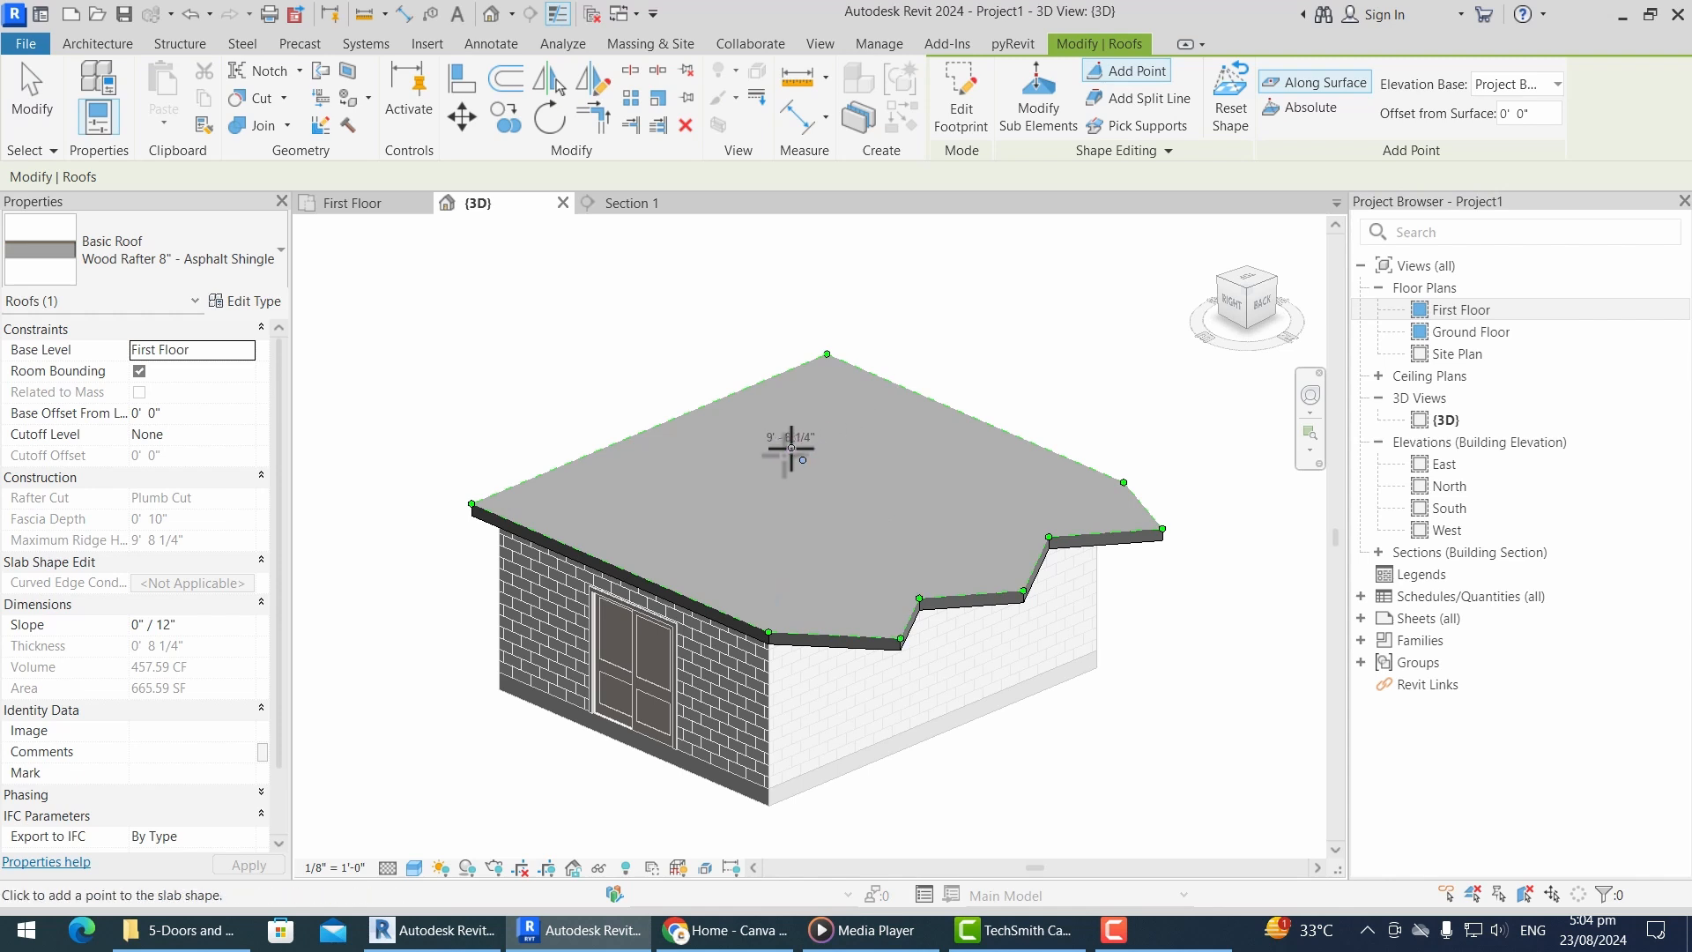
key(Escape)
scroll(791, 455, up, 2)
drag(763, 423, 888, 532)
click(846, 455)
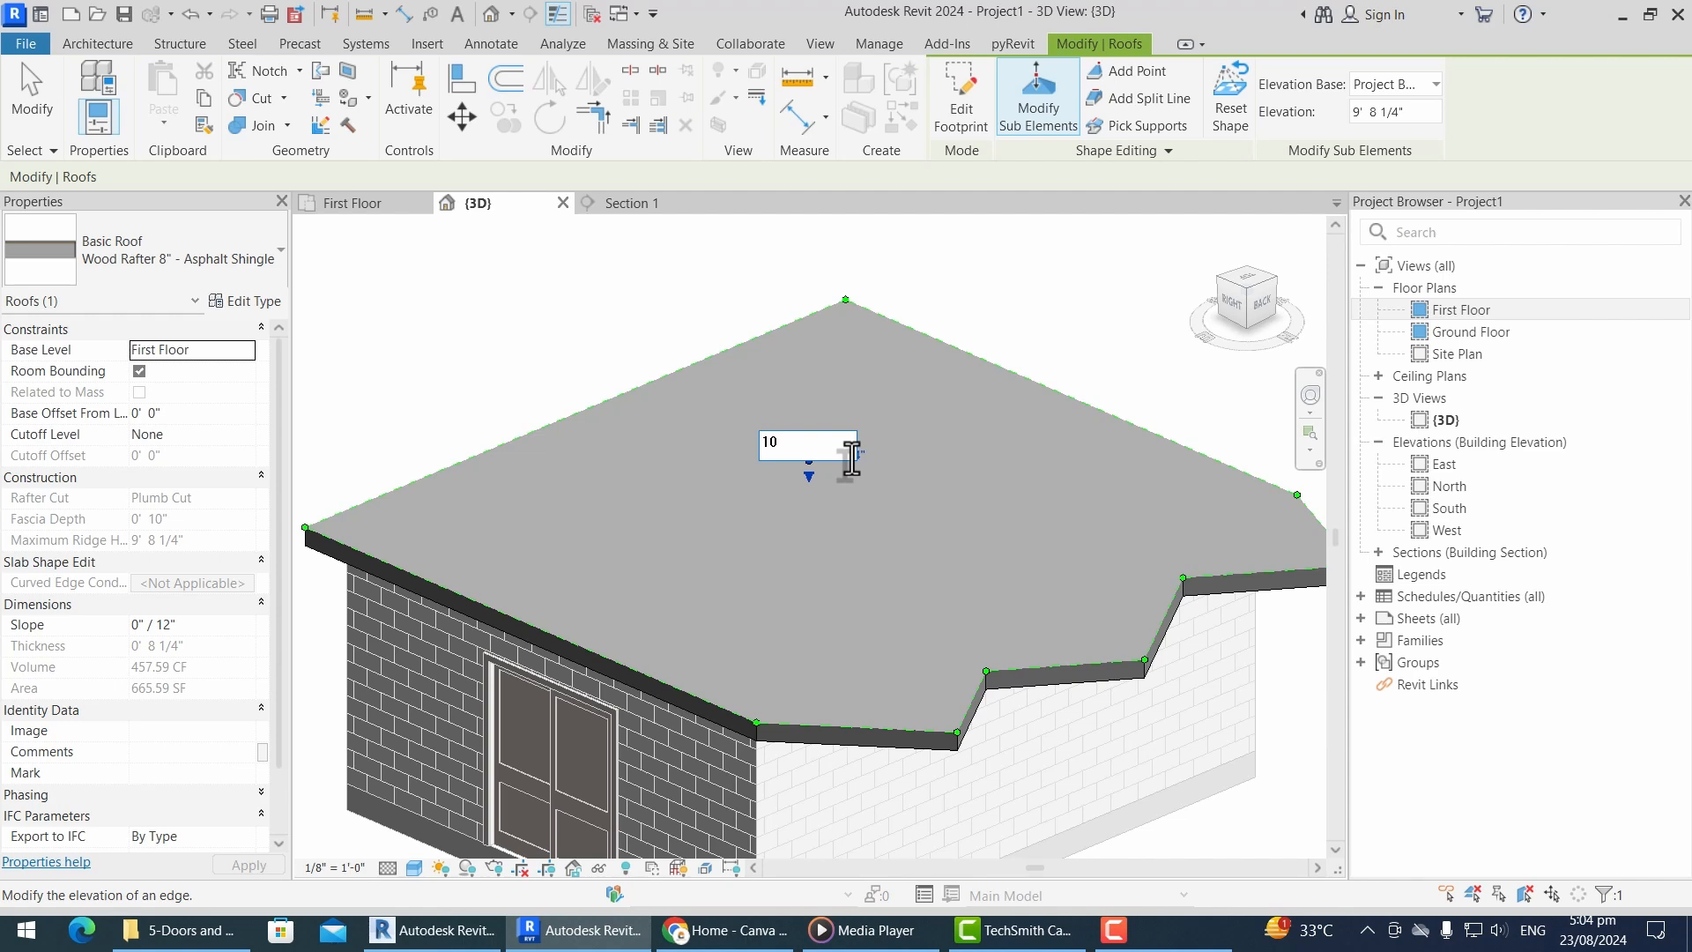
key(Return)
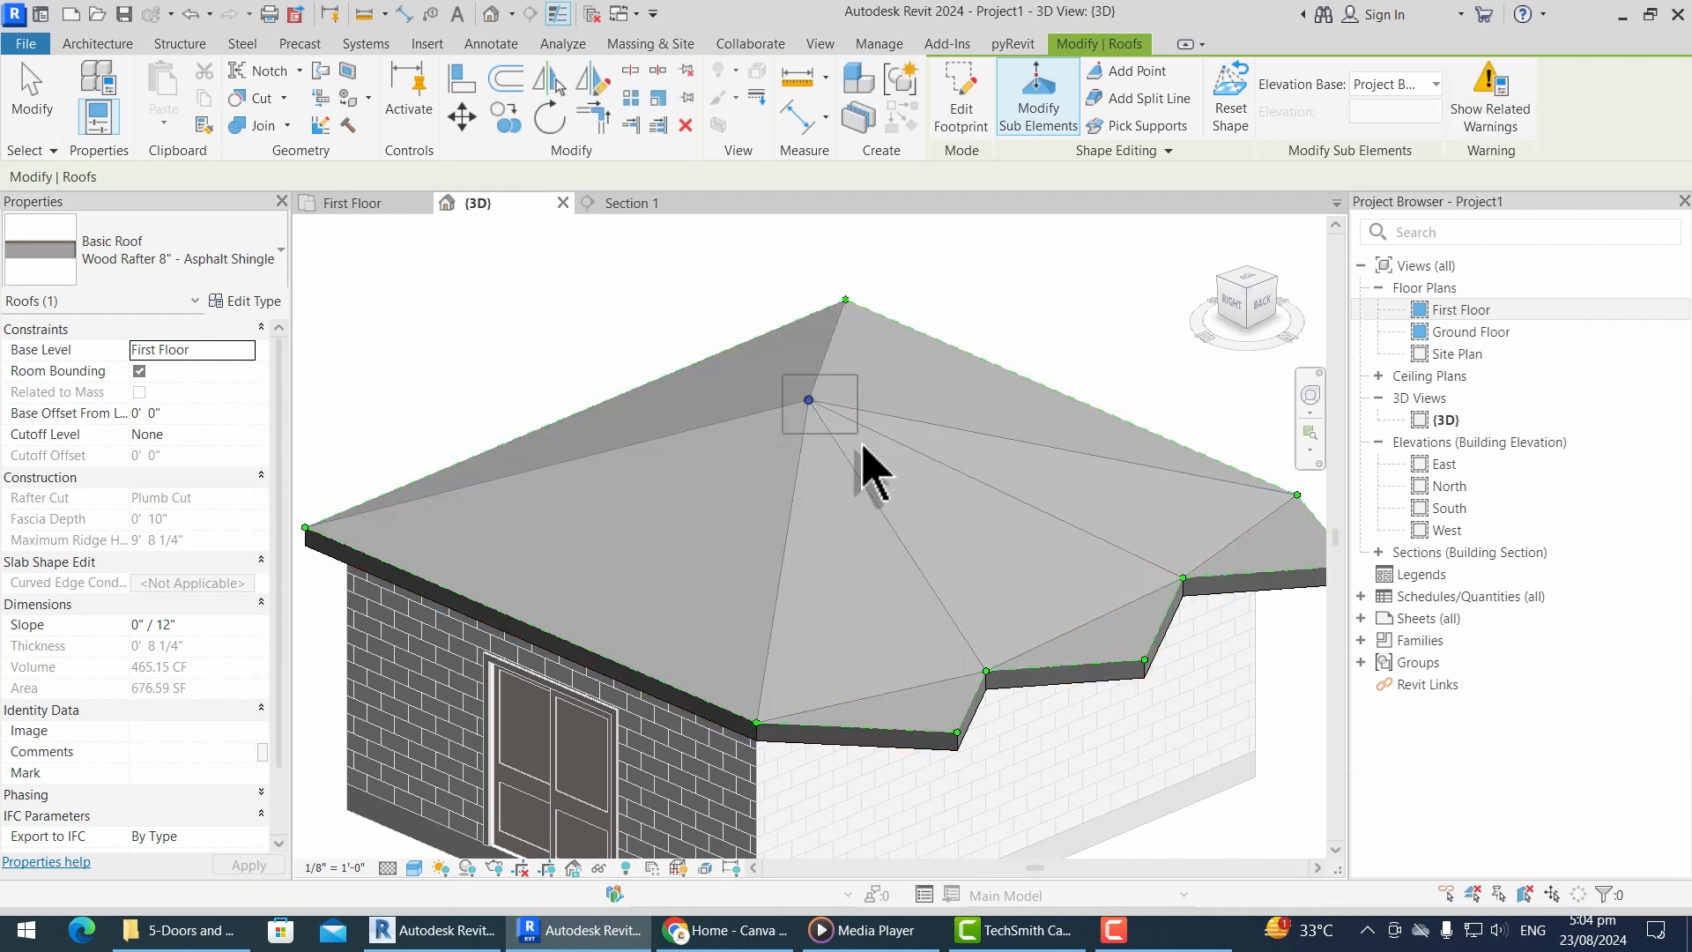
Step: Set the elevation of the roof's interior shape point to 8' and leave shape editing
click(809, 400)
click(833, 388)
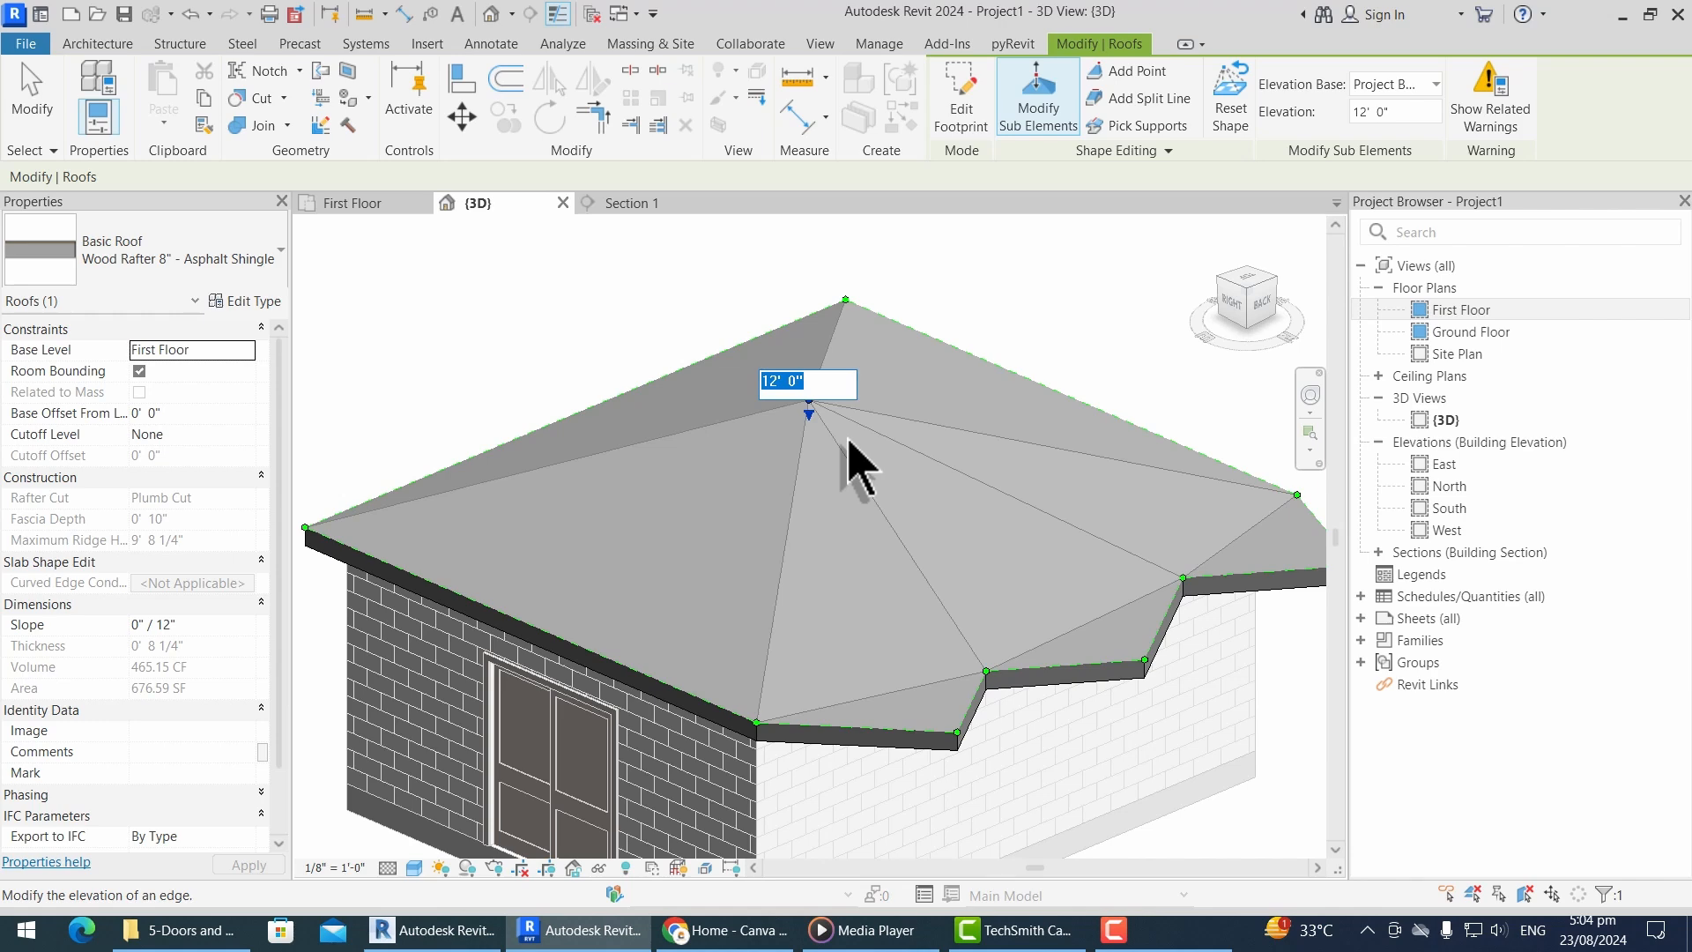
text(8')
key(Return)
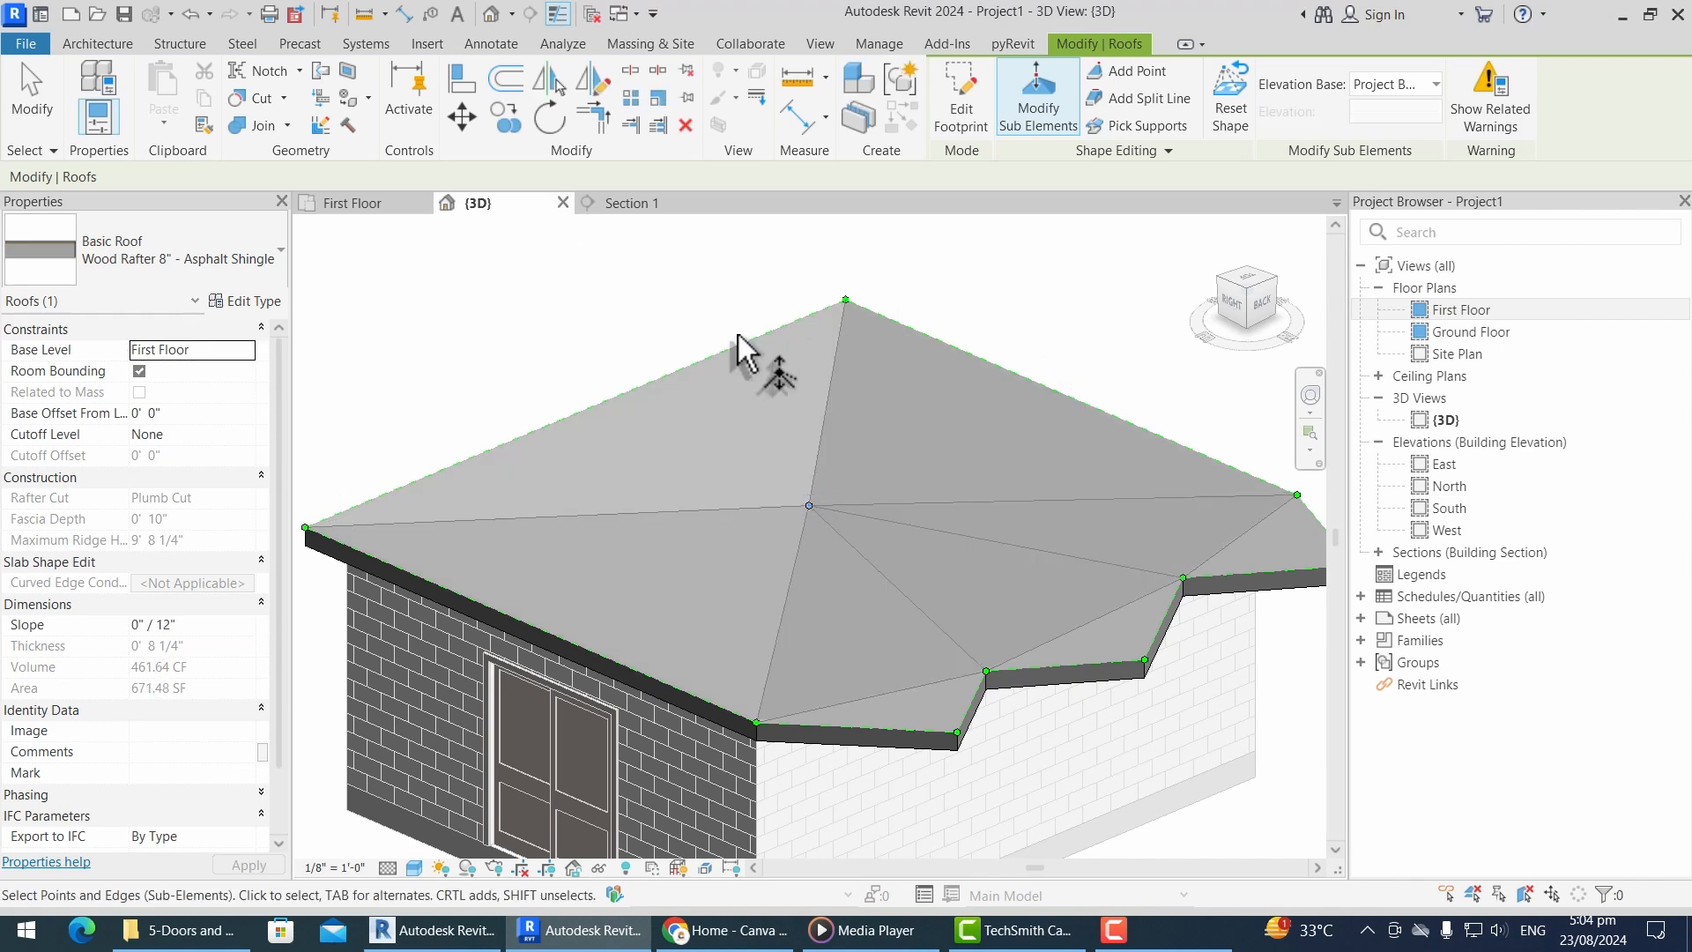
key(Escape)
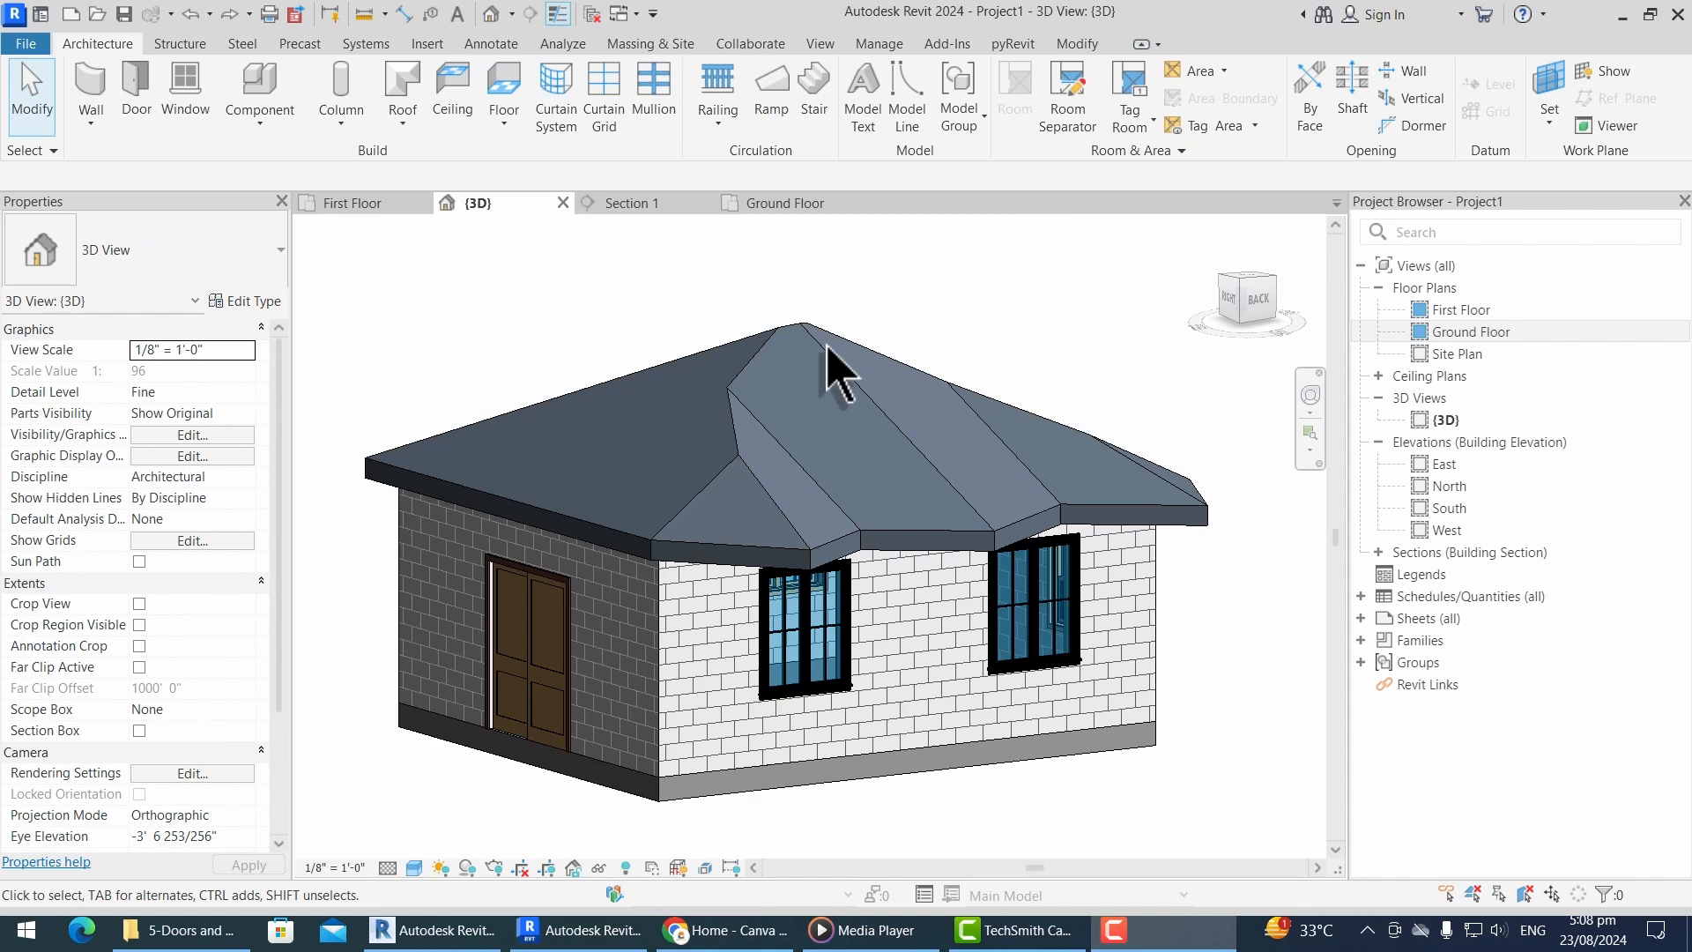
Step: Assign the Wood Shake material to the structure layer of the Generic - 12" - Filled roof type and deselect the roof
click(803, 361)
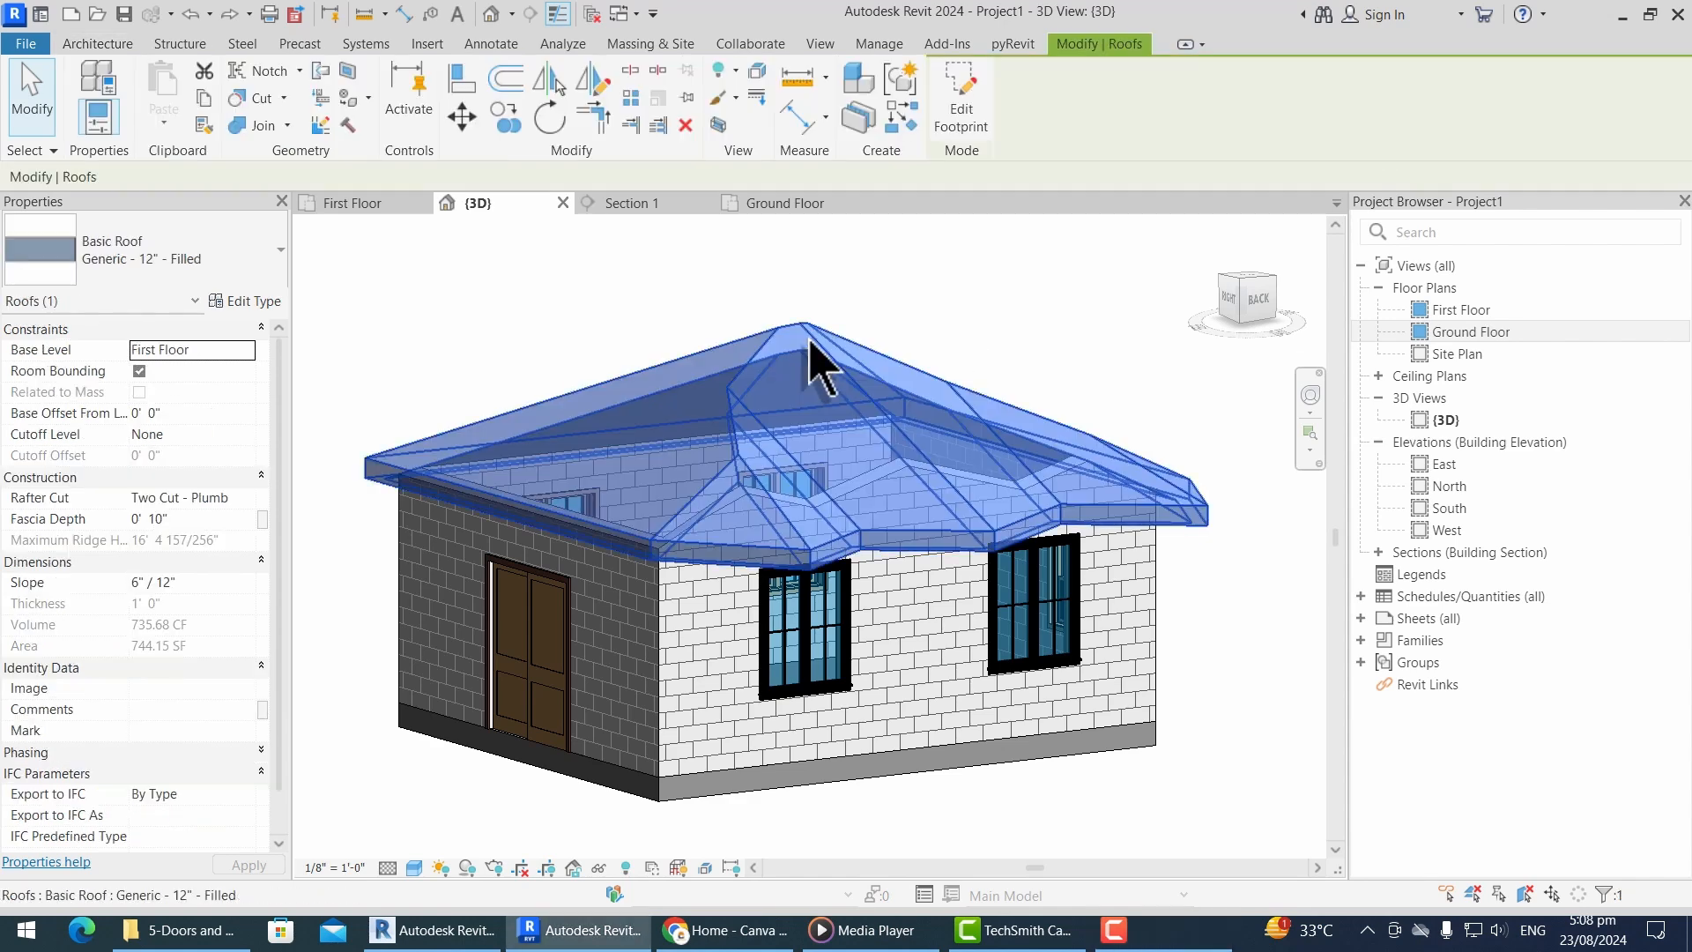
click(249, 302)
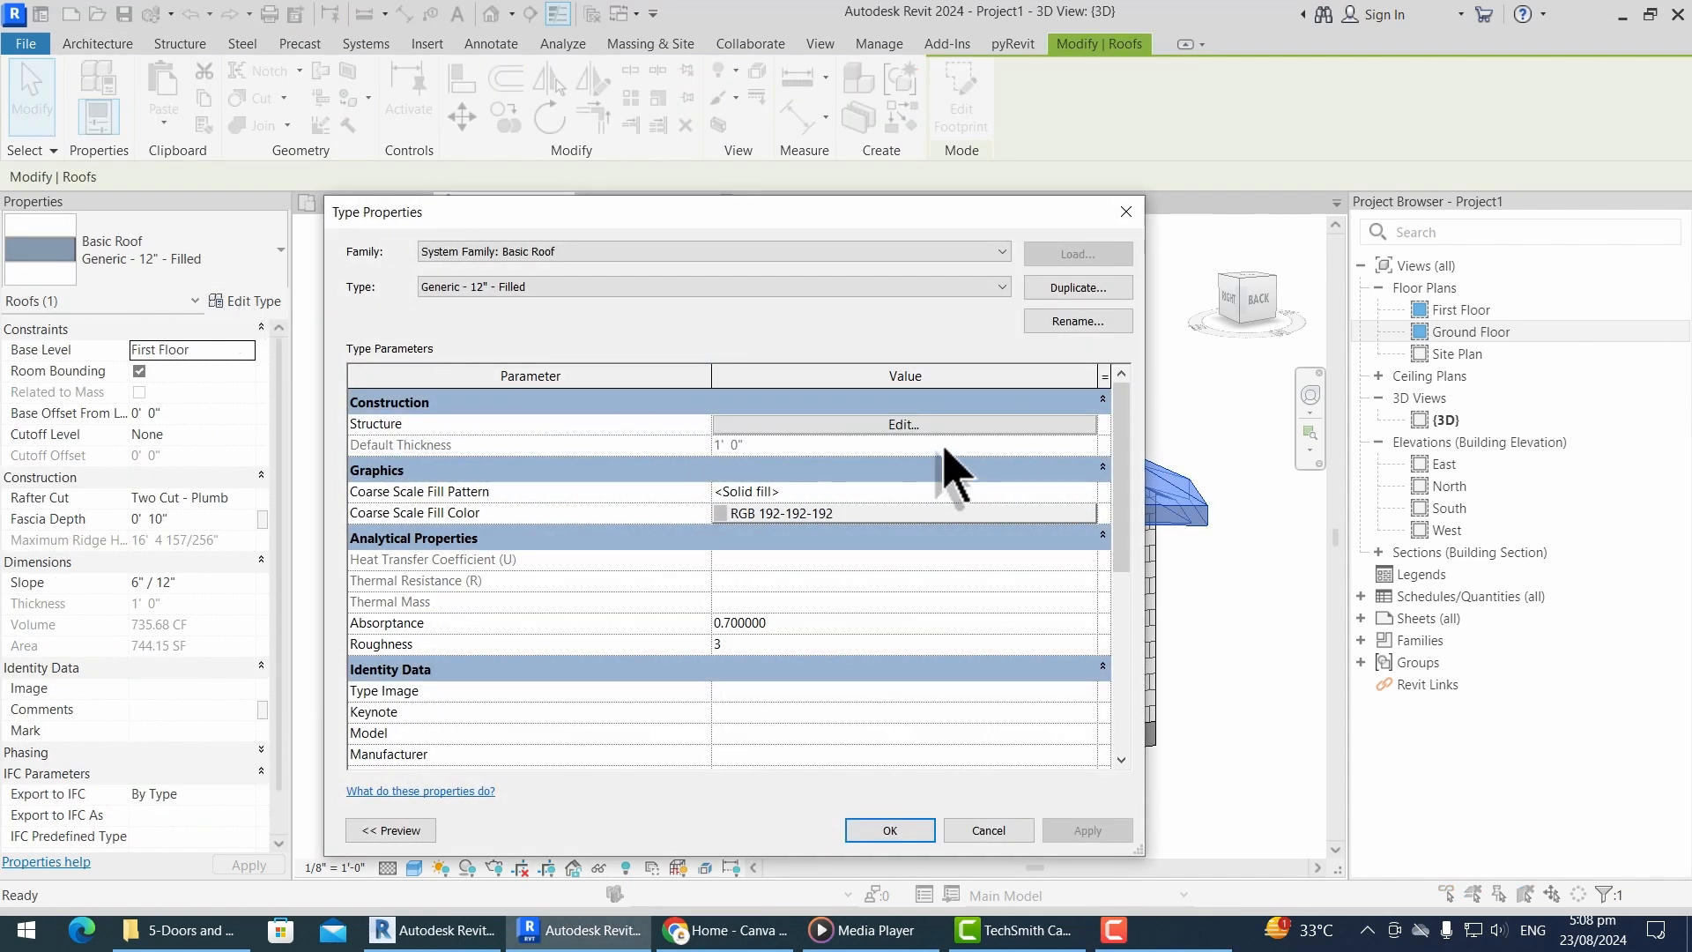
click(904, 425)
click(675, 421)
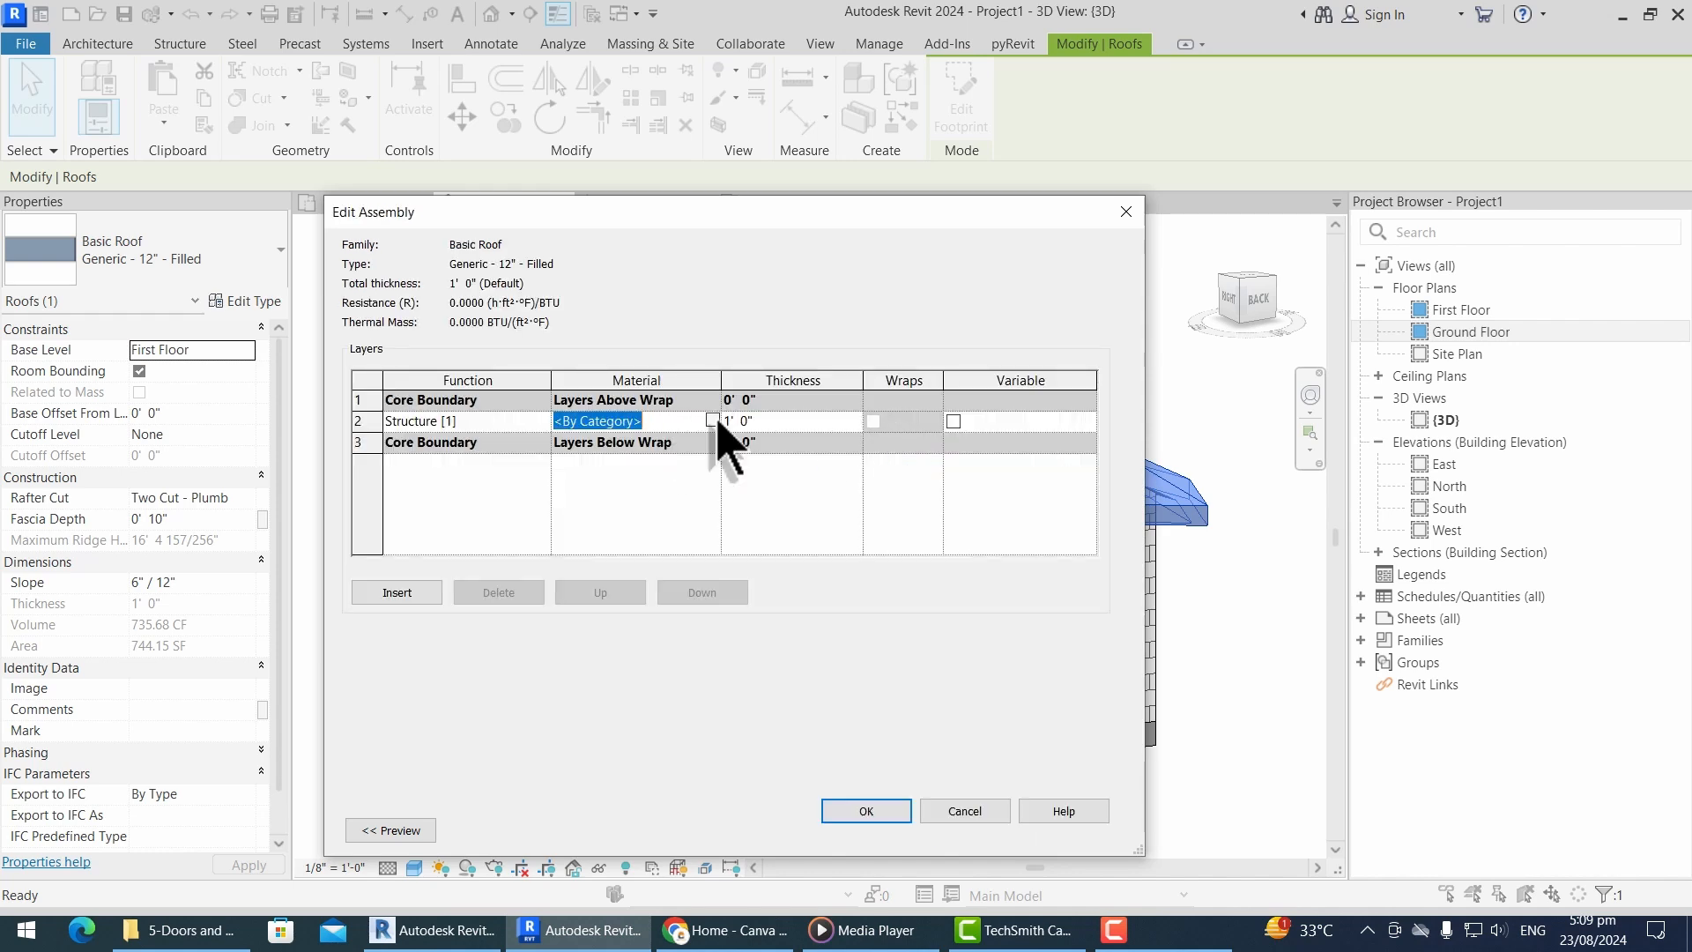
click(712, 422)
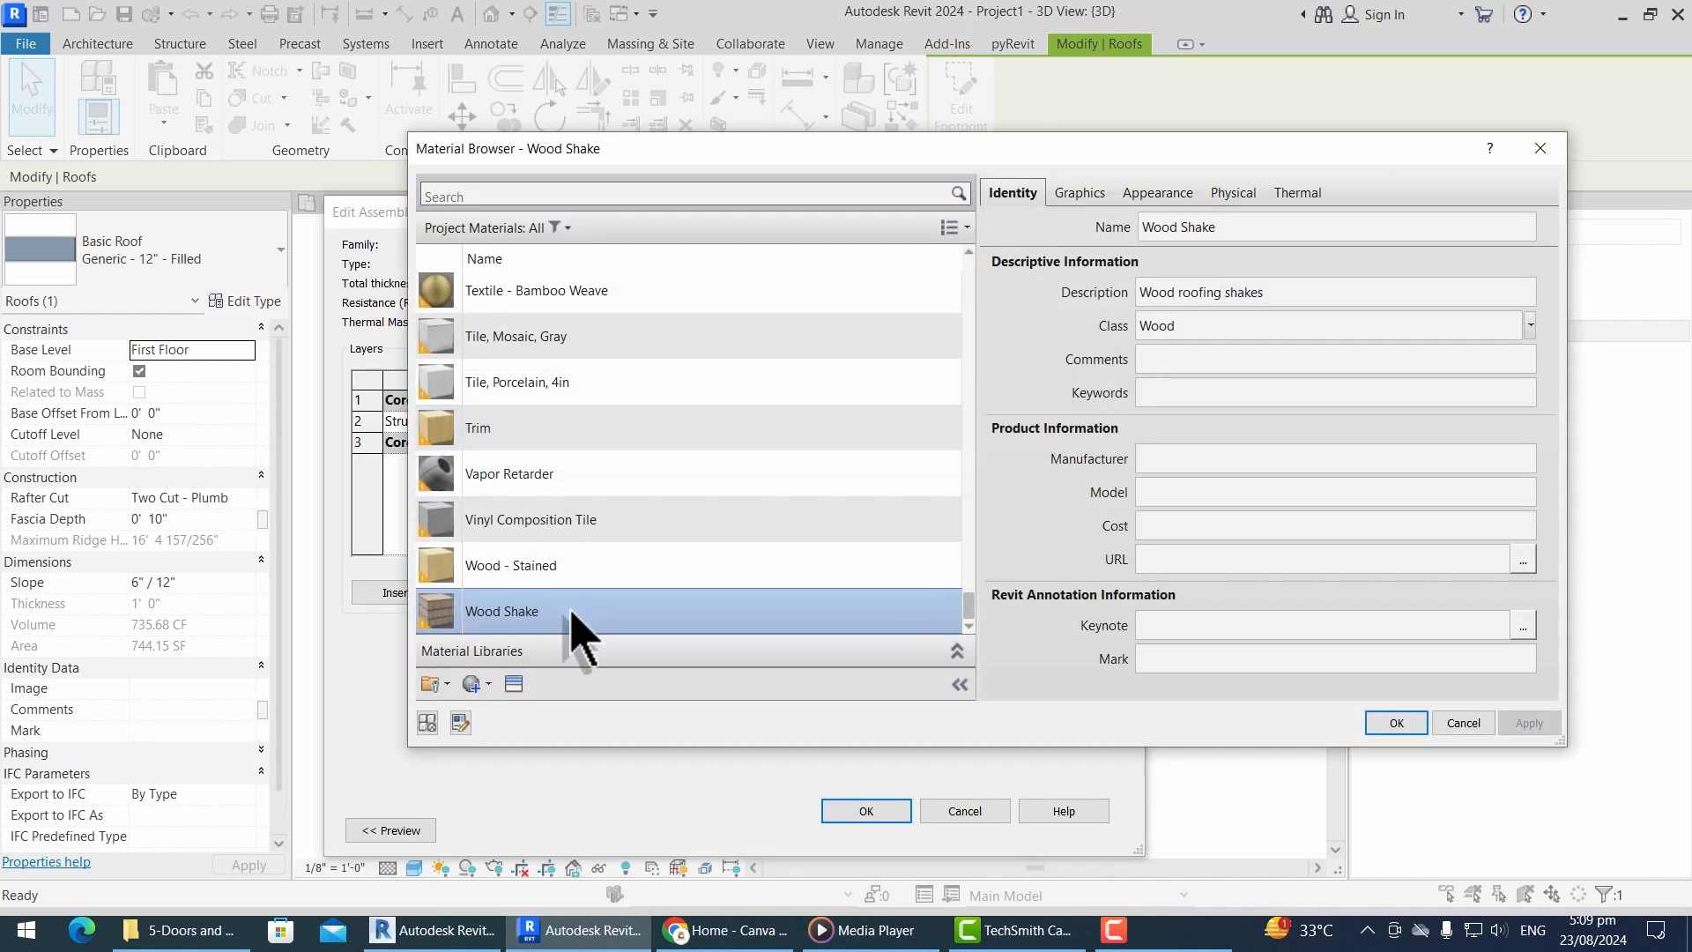
click(1396, 723)
click(867, 811)
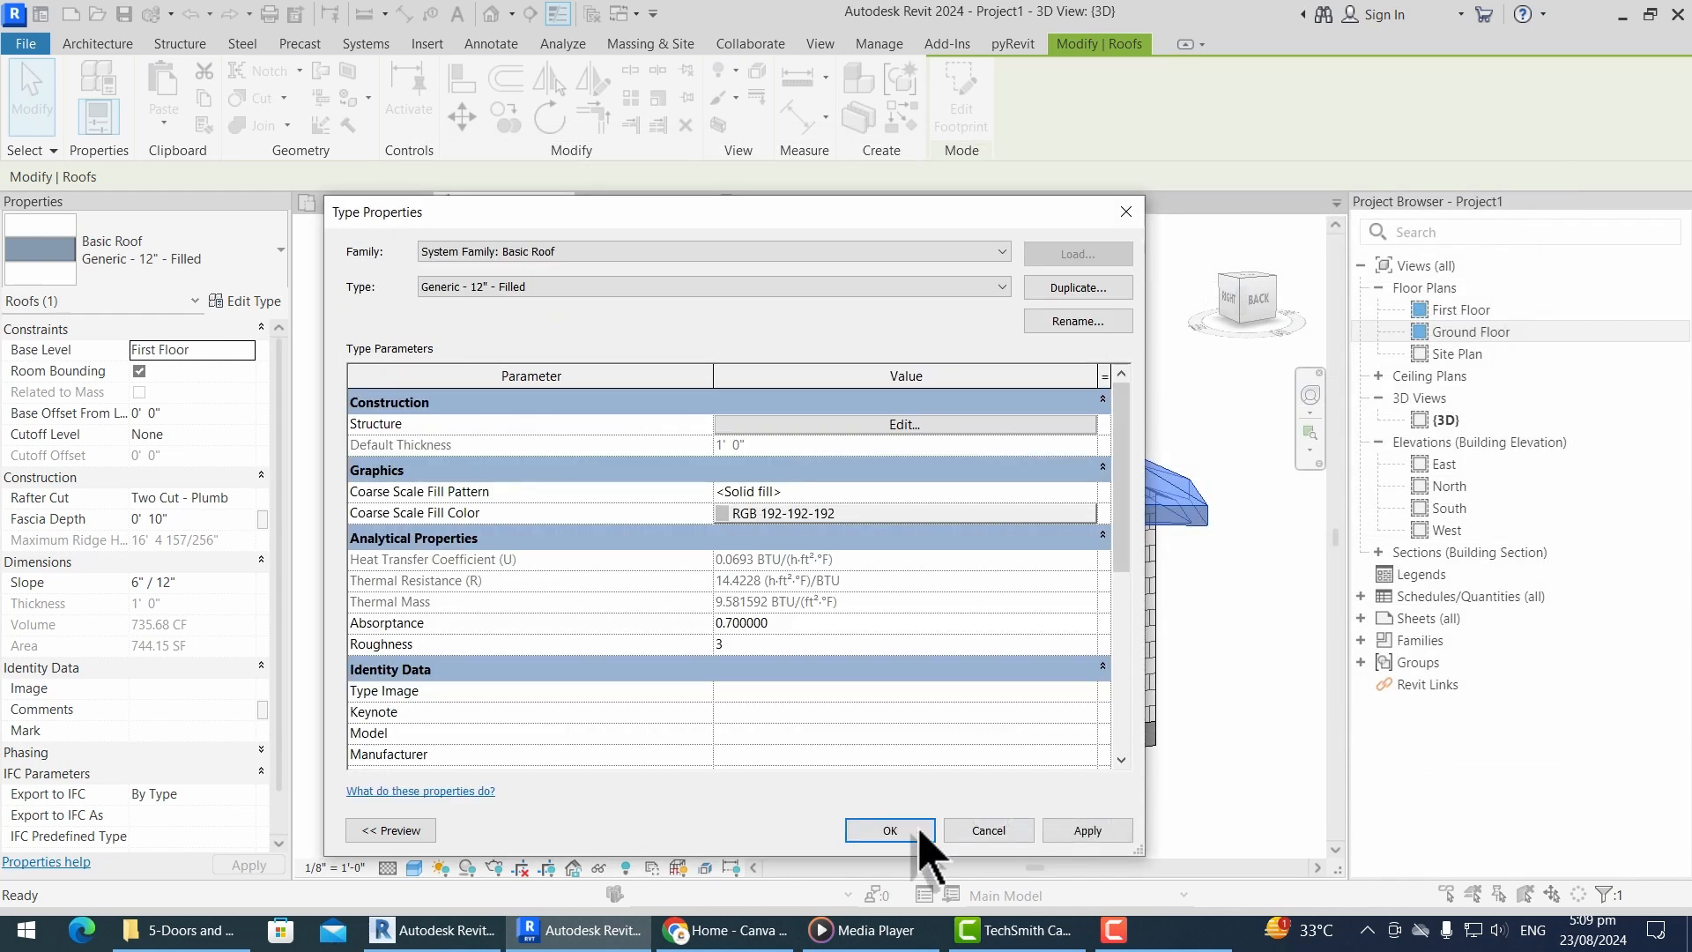
click(892, 832)
key(Escape)
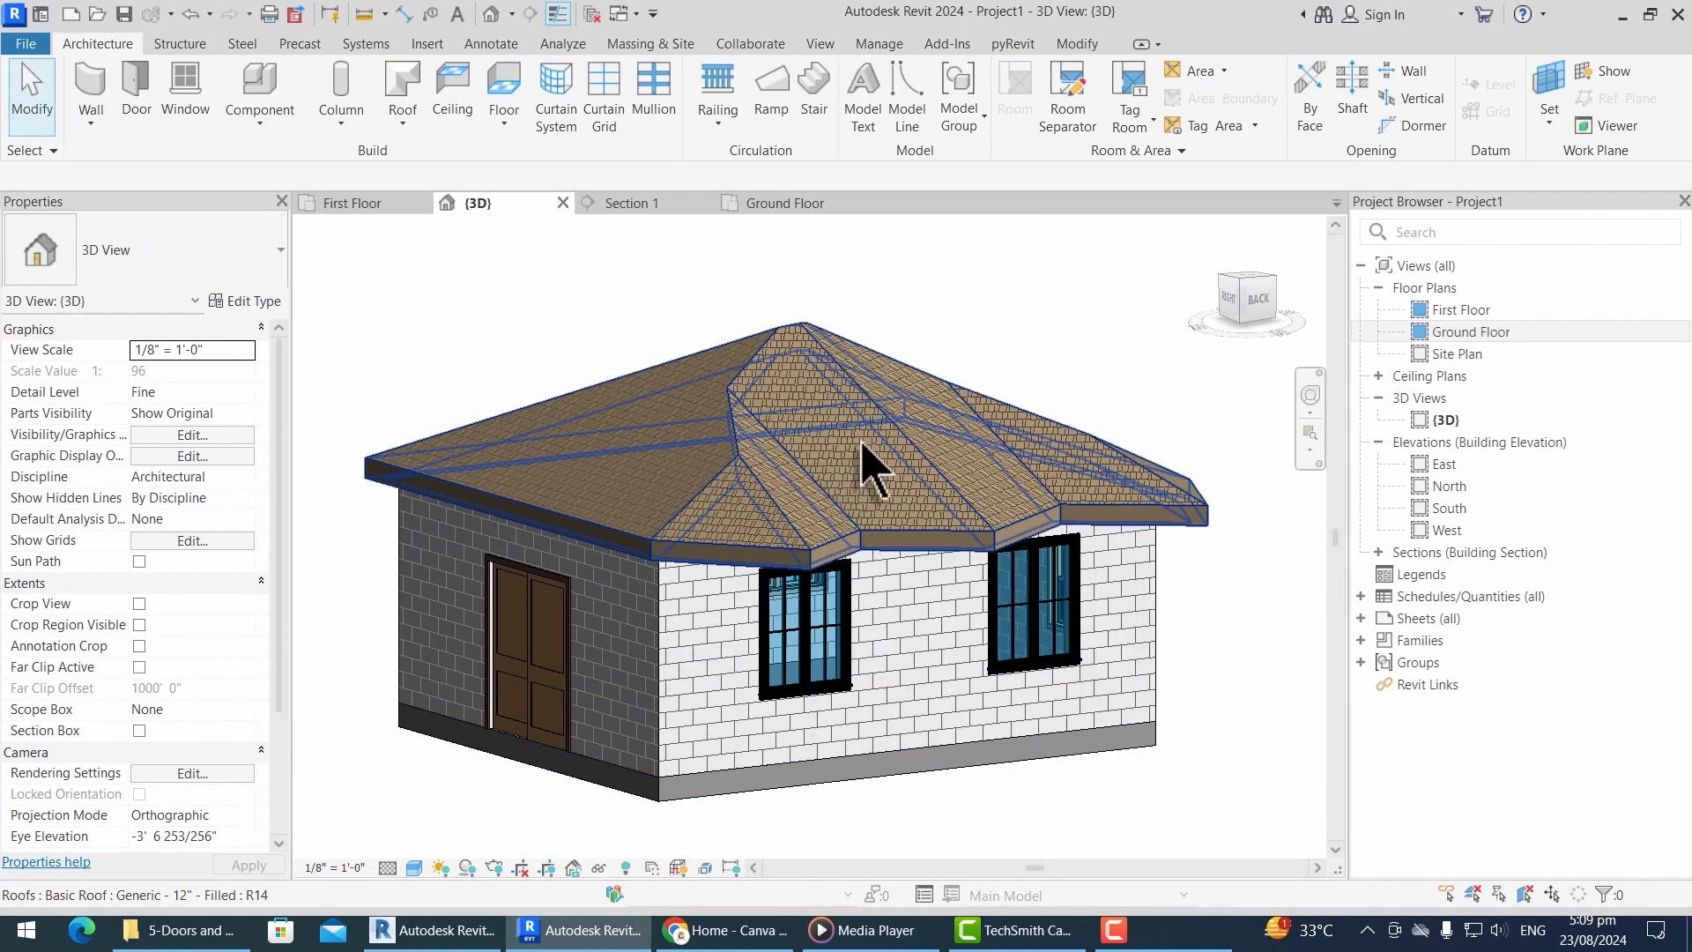